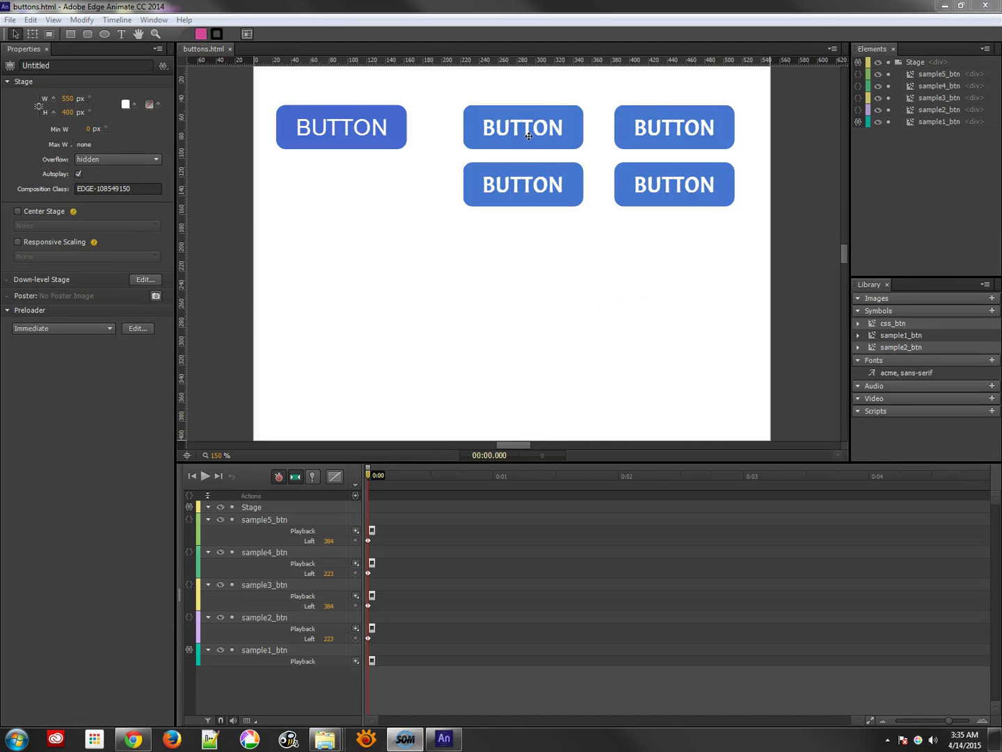
Open the sample2_btn symbol, select Text2 and scrub its hover animation
click(541, 307)
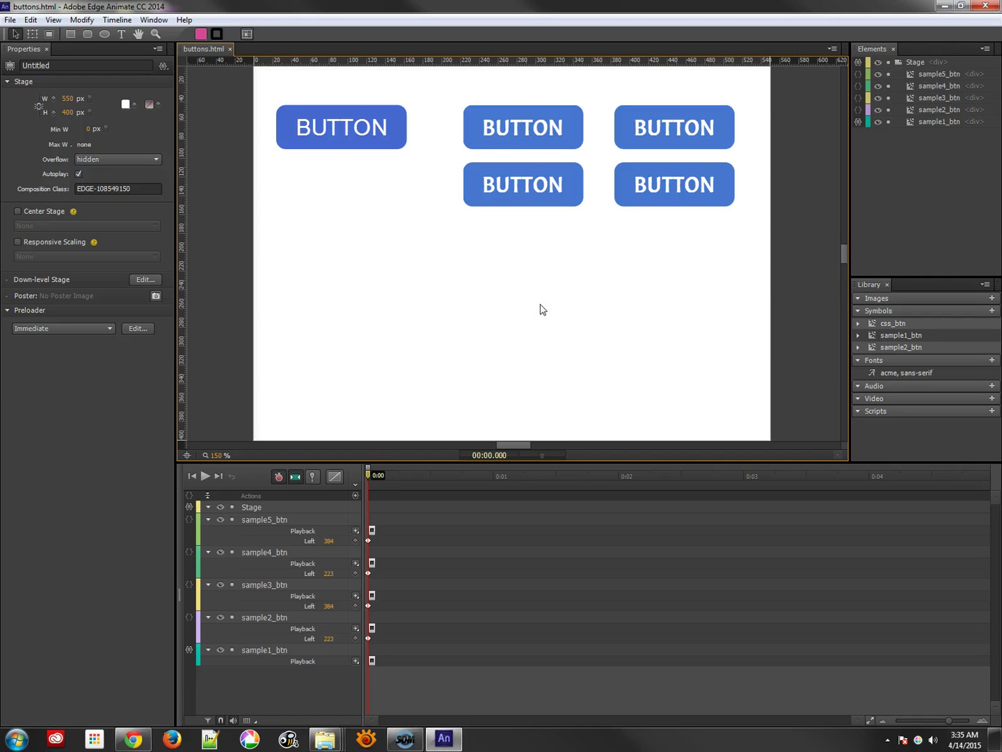
double_click(545, 136)
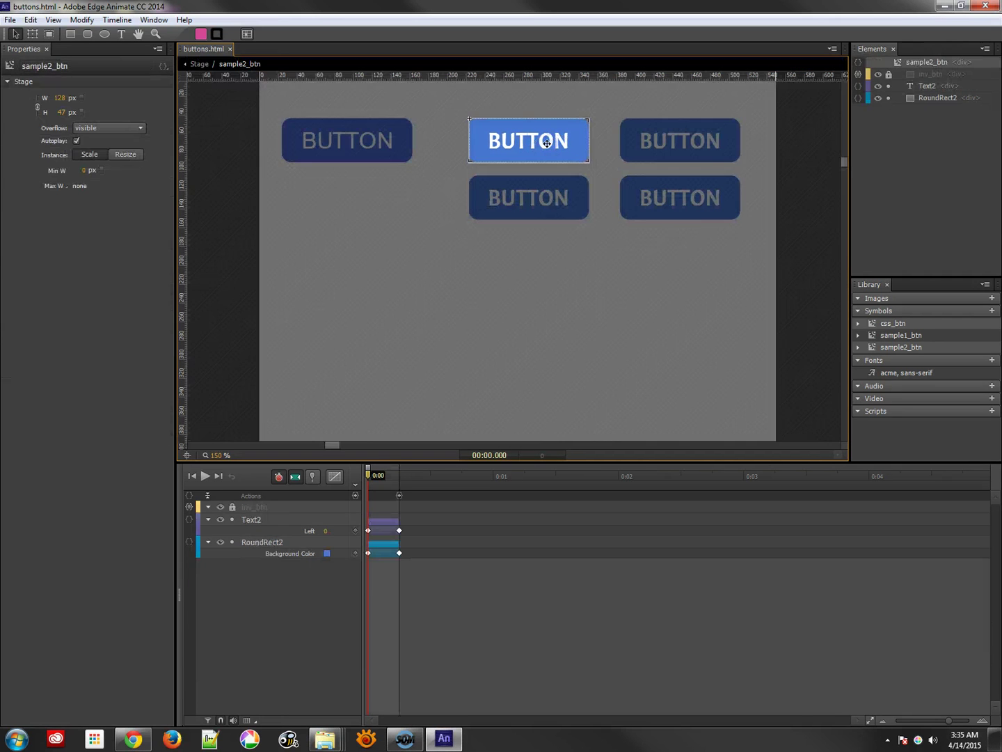
click(545, 138)
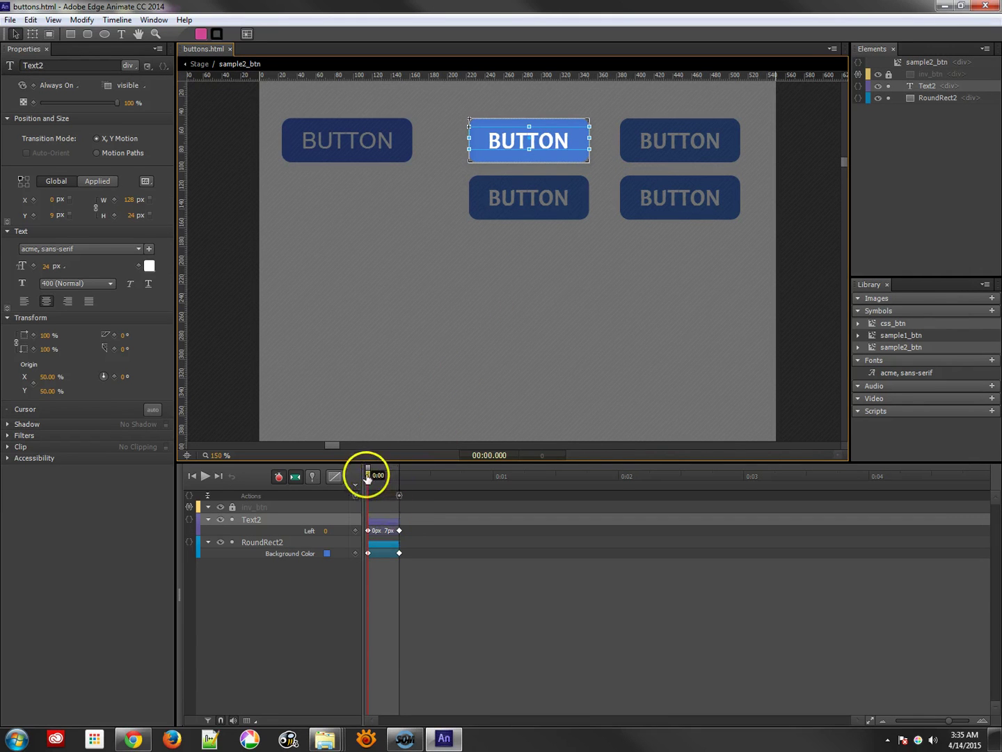
mouse_move(368, 478)
mouse_down()
mouse_move(408, 478)
mouse_move(368, 485)
mouse_up()
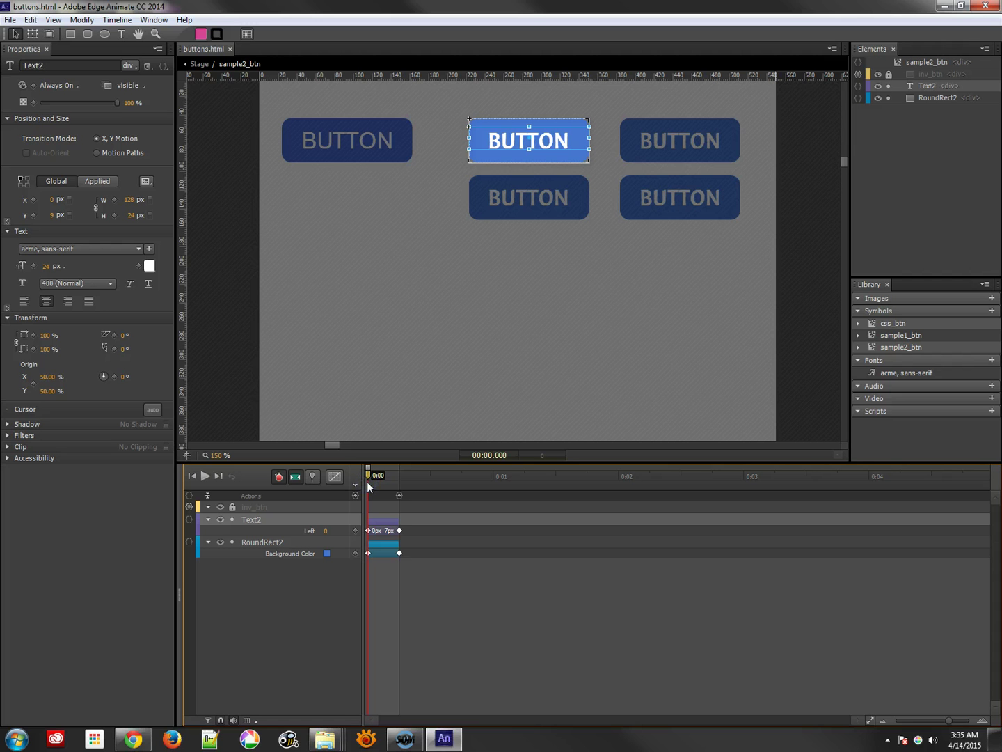
Zoom in, view the animation's end at 0:00.250, centre the button, then return to start
key(ctrl+=)
key(ctrl+=)
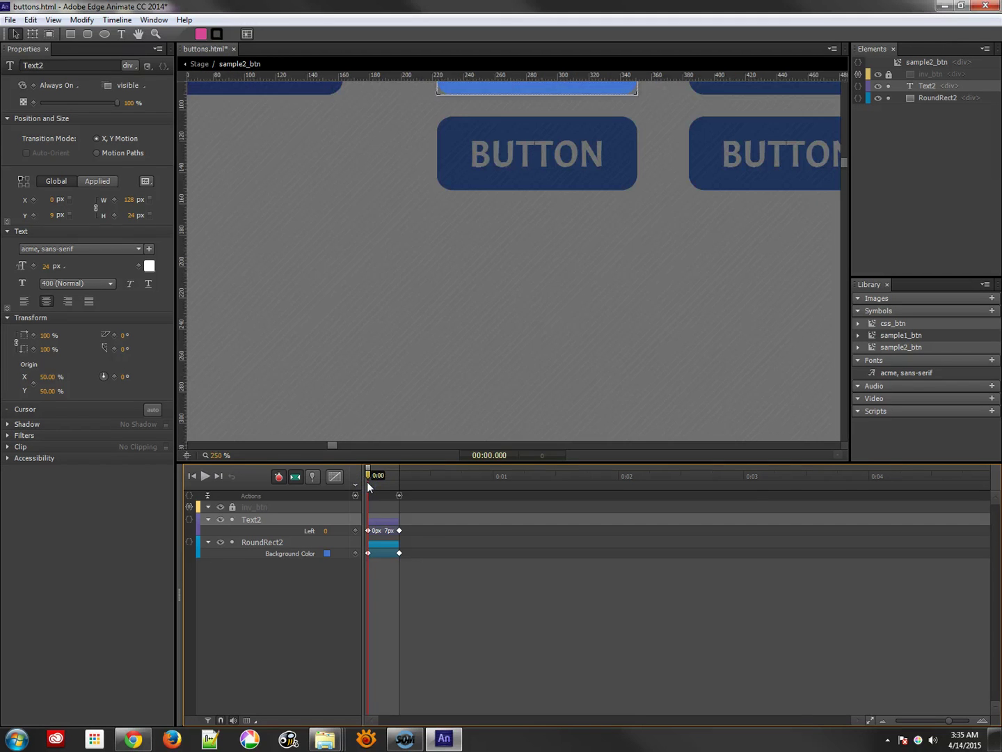
drag(367, 482, 400, 411)
click(498, 390)
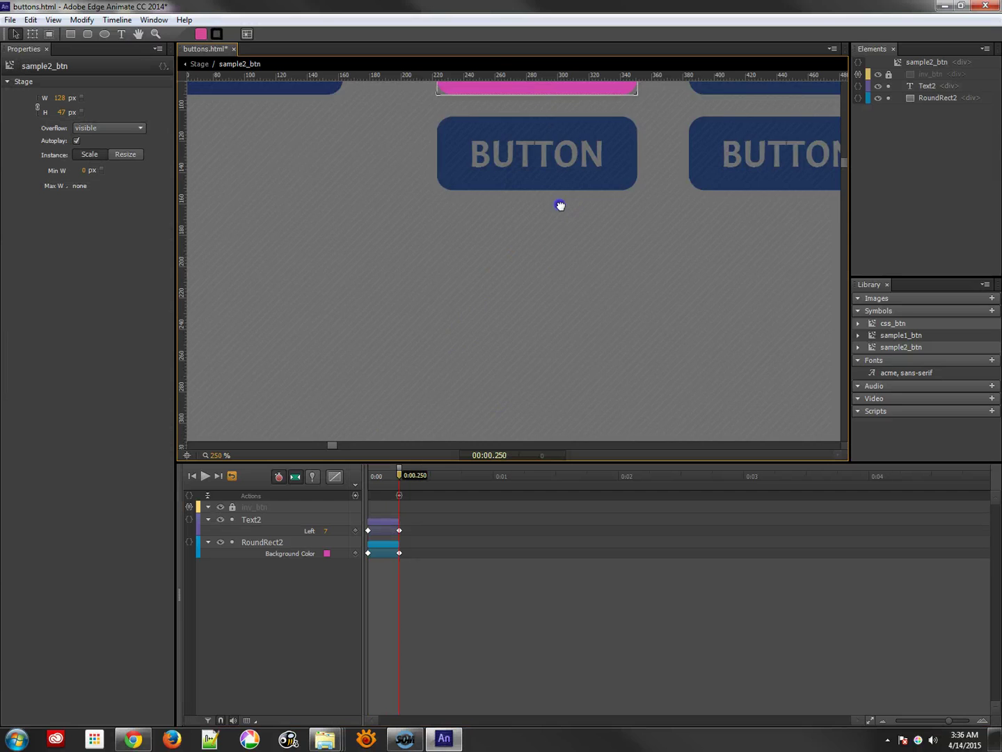
drag(561, 104, 540, 309)
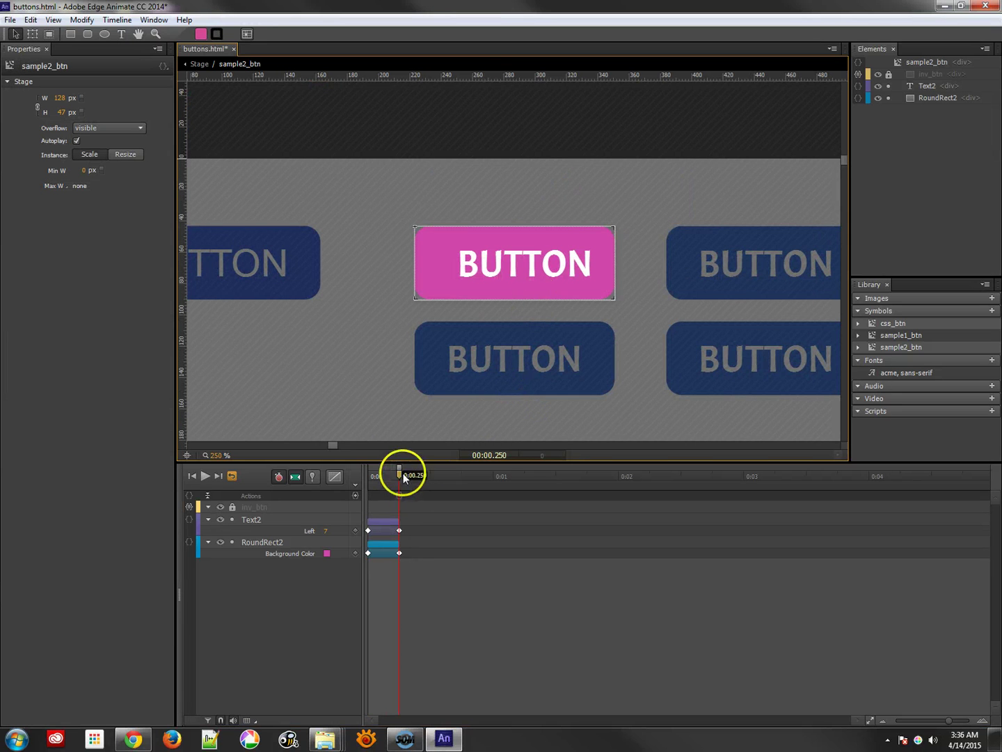
drag(401, 471, 354, 479)
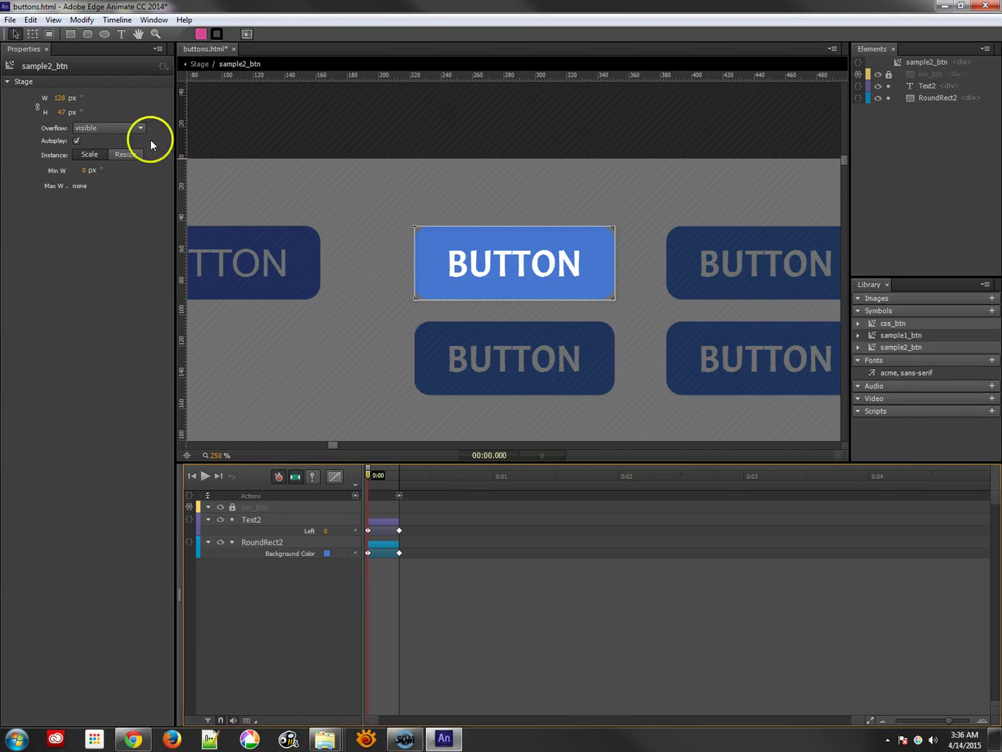
Draw a small circle left of the button and layer inv_btn above the Ellipse
click(104, 34)
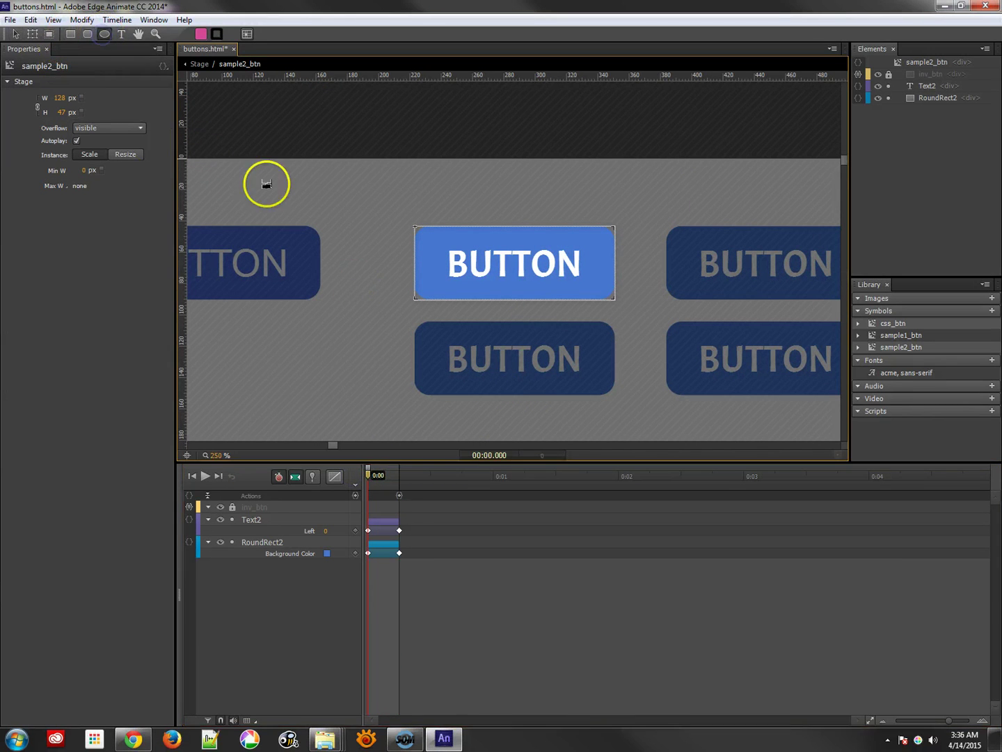
drag(387, 258, 405, 277)
key(v)
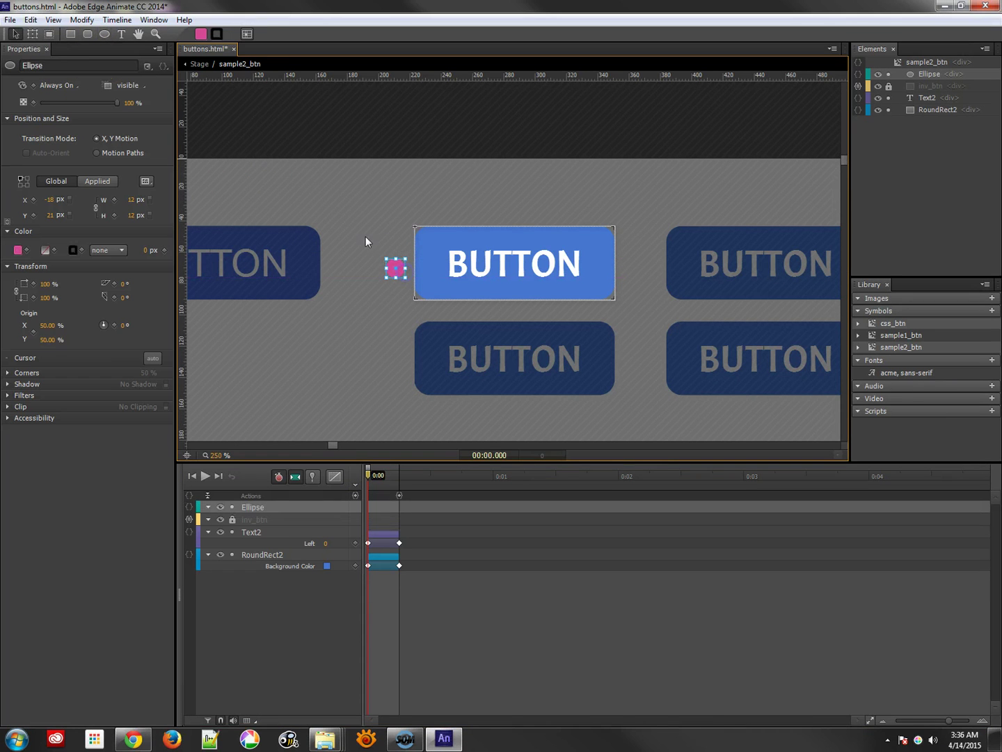
click(16, 33)
click(395, 265)
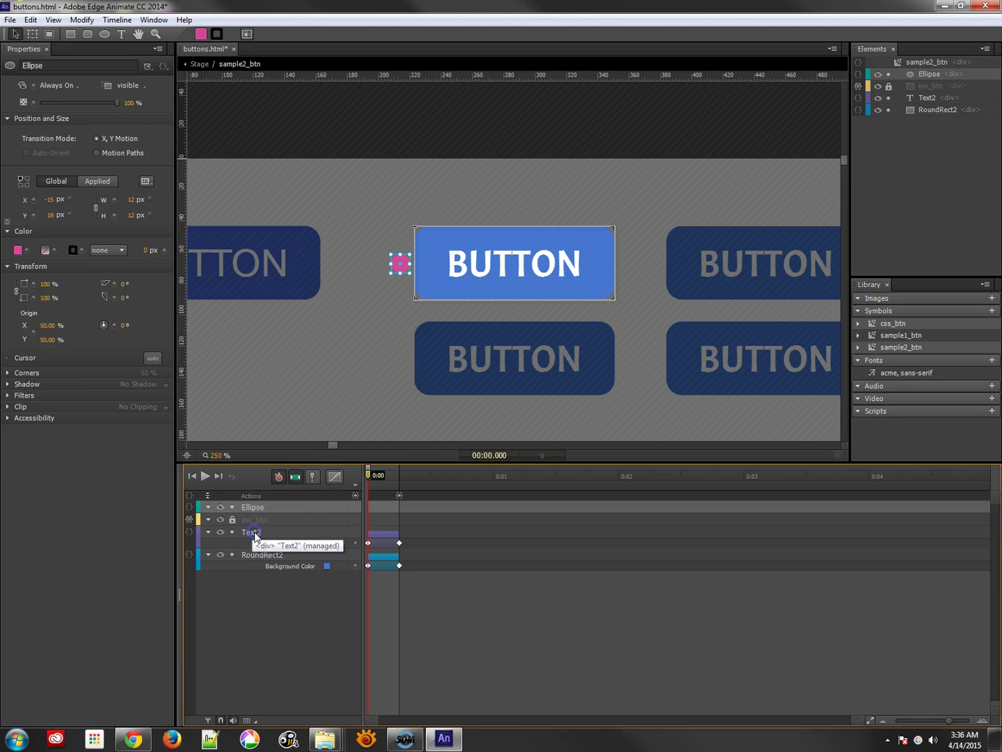
click(931, 87)
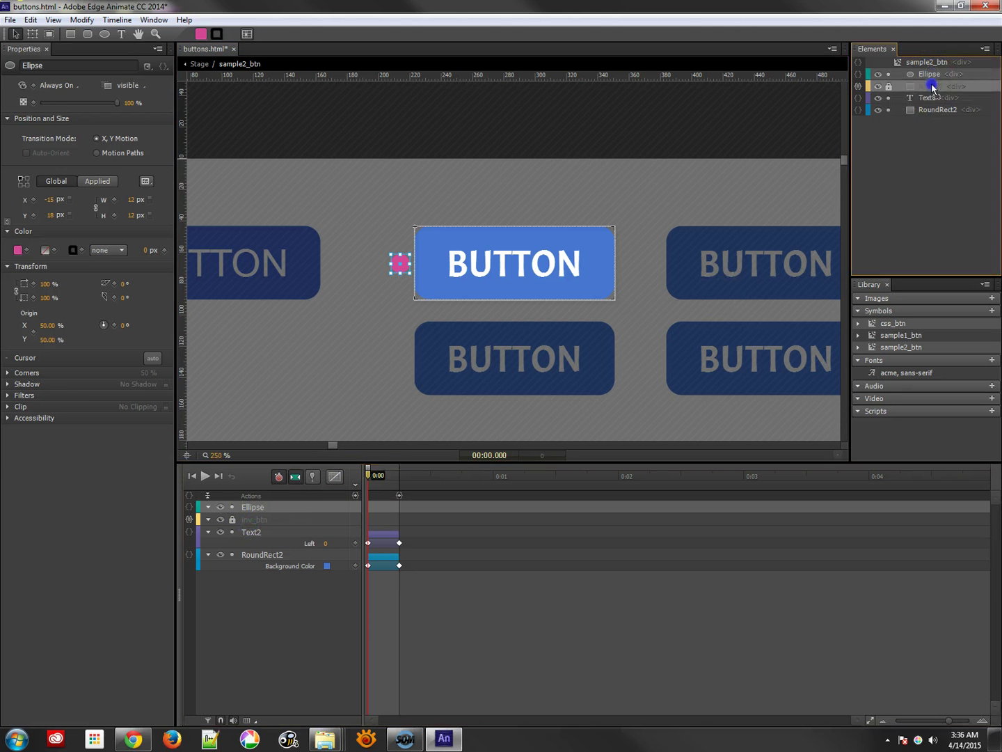
drag(932, 93, 933, 90)
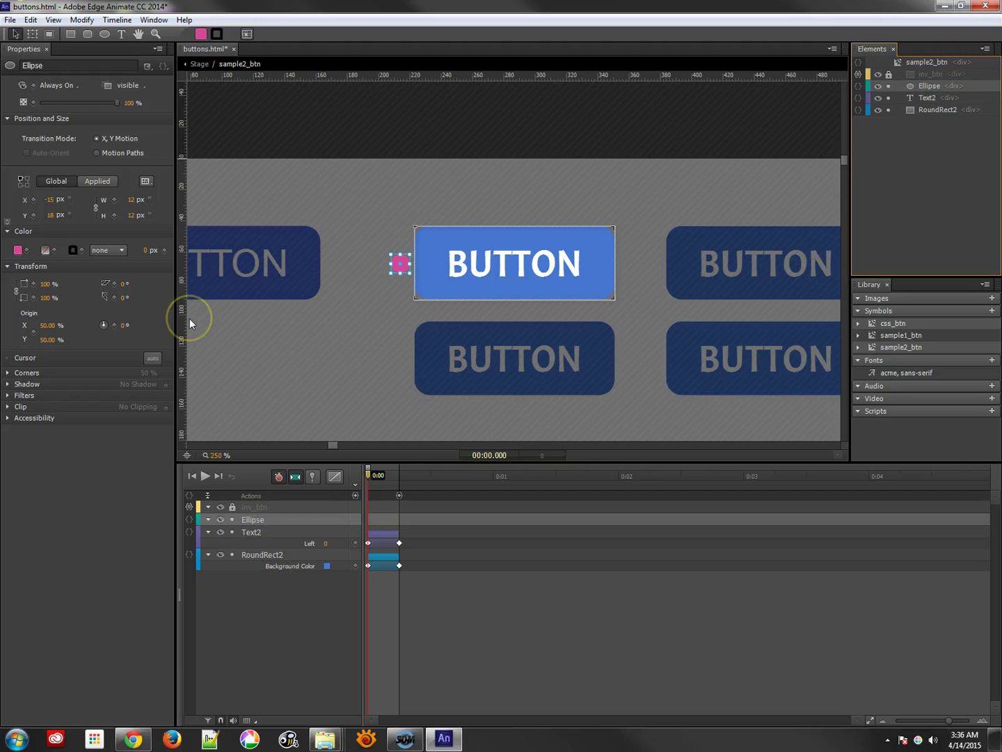
Fill the circle with pale mint rgba(157,208,194)
click(17, 250)
drag(67, 333, 65, 348)
drag(159, 377, 164, 383)
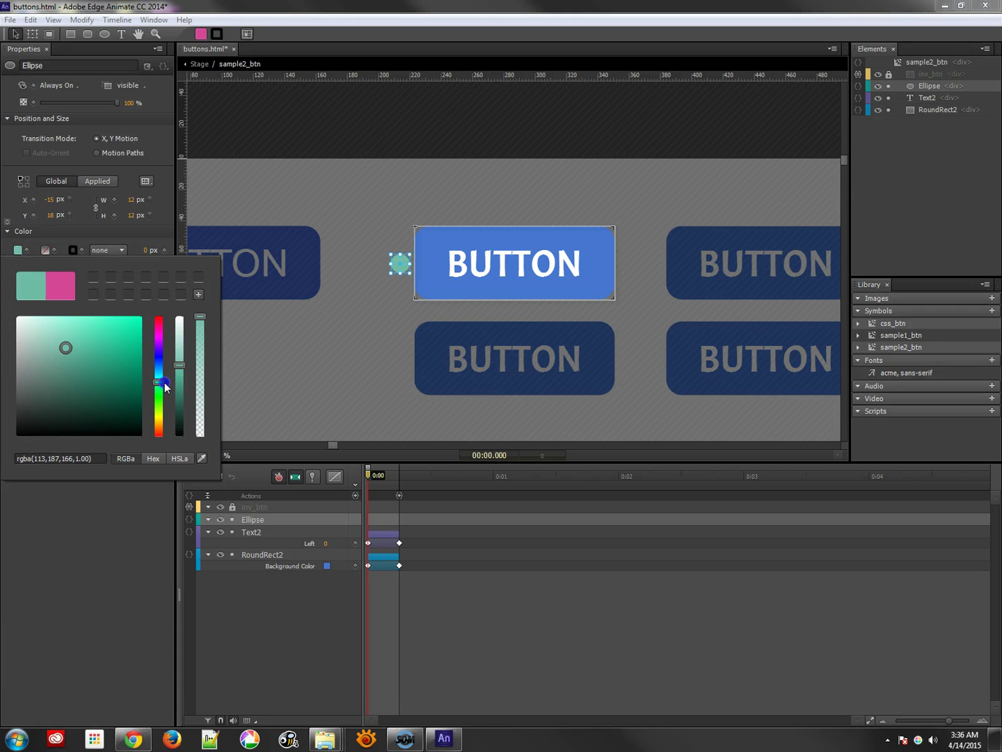
drag(67, 344, 48, 341)
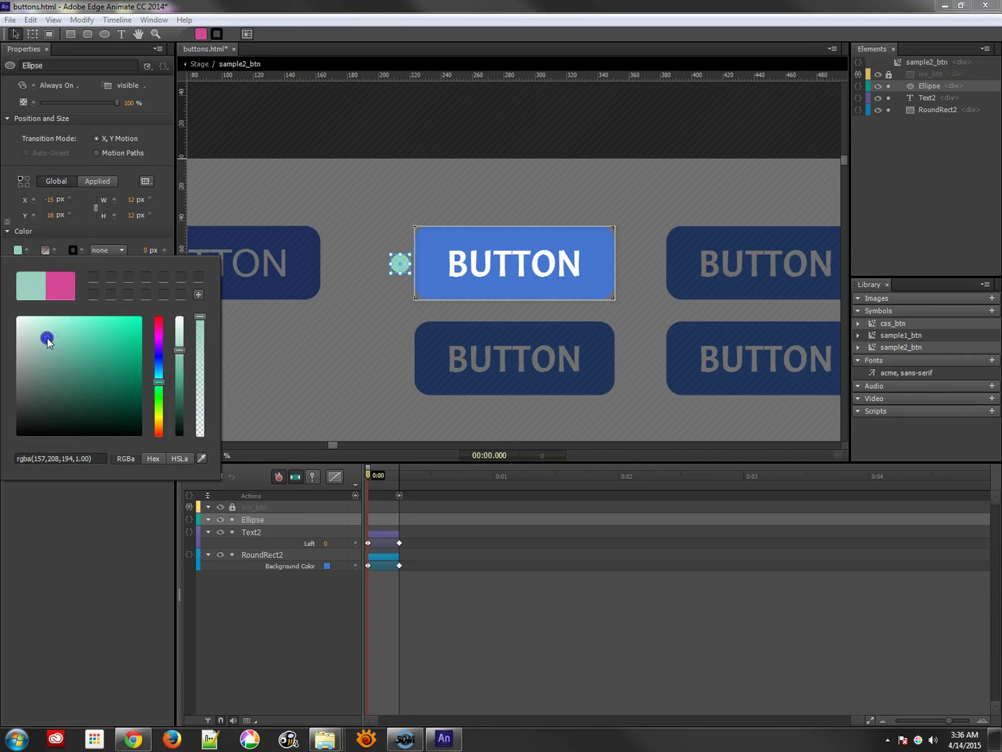
click(414, 340)
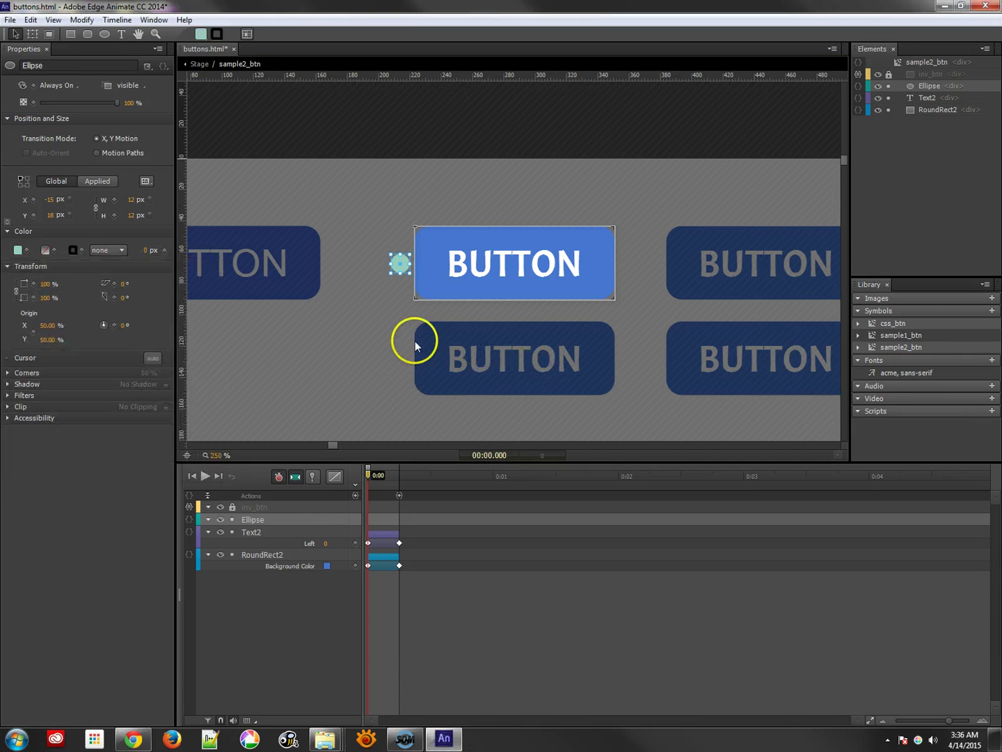
click(389, 339)
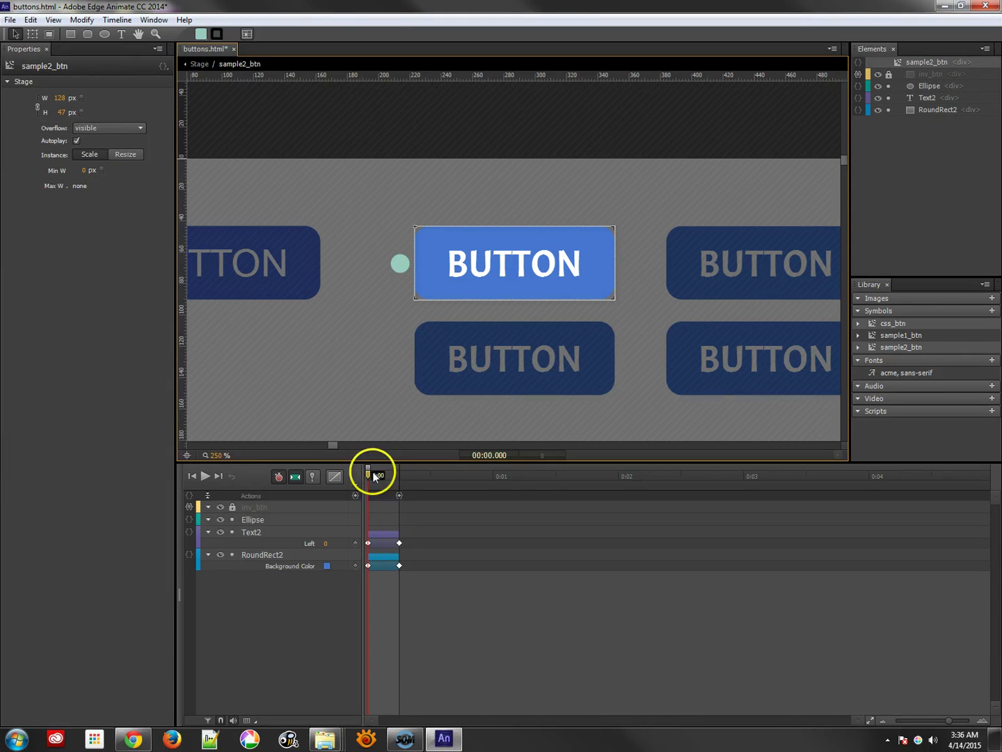
Keyframe the ellipse's Left from -15 to 7 px over 0.25 s, then preview from the Stage
click(401, 255)
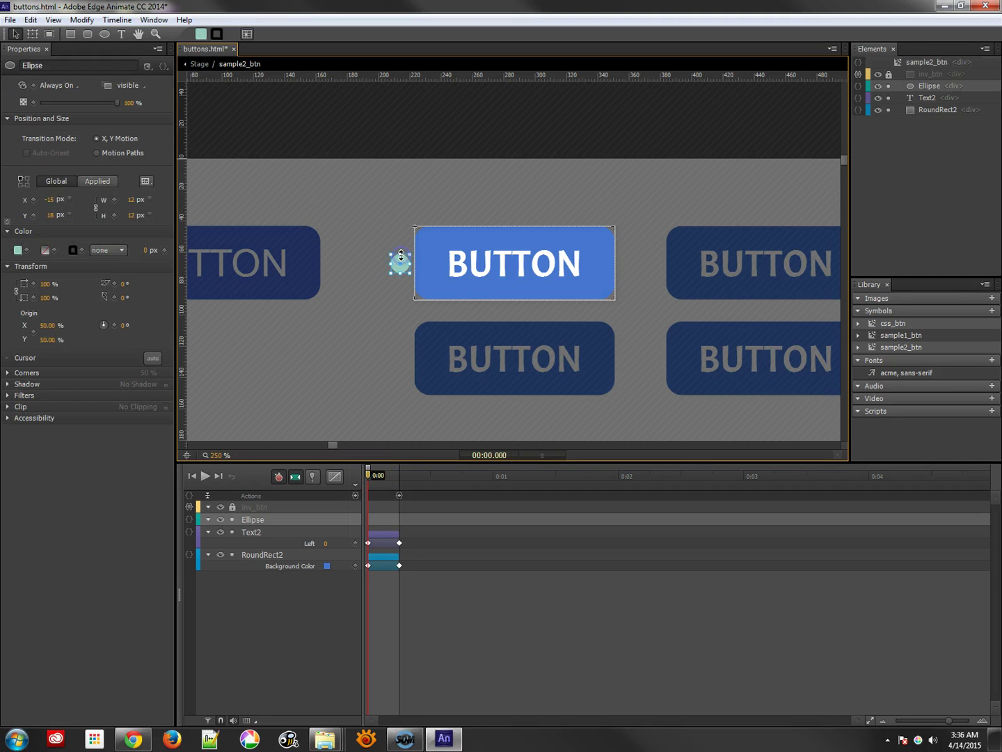
click(32, 199)
drag(374, 475, 399, 475)
drag(404, 276, 435, 263)
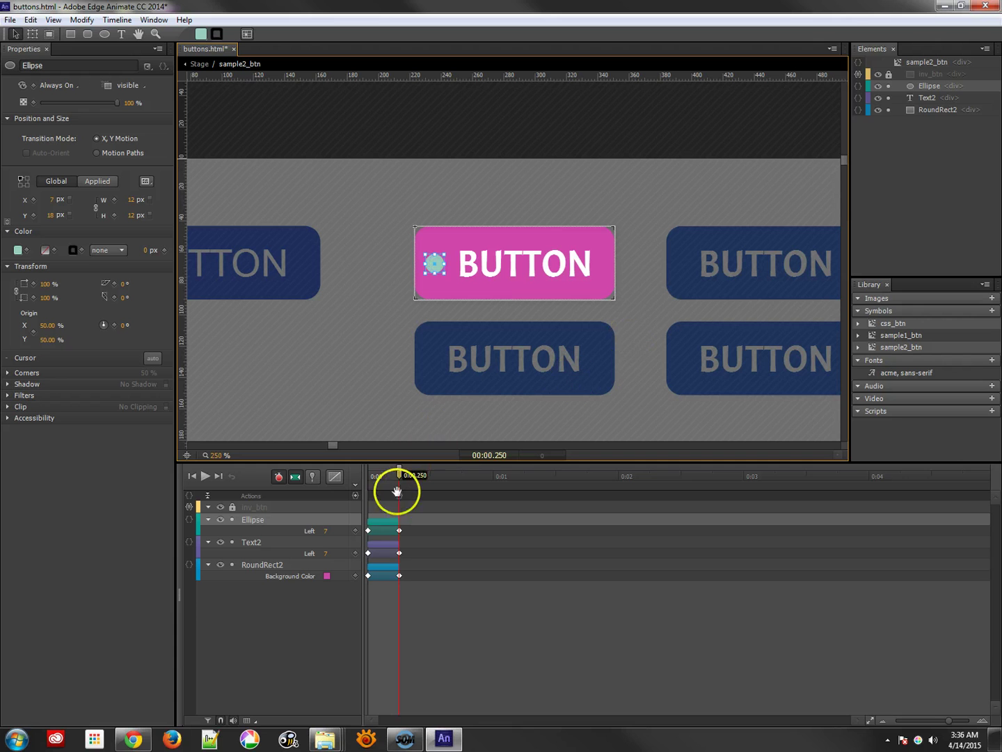
drag(399, 475, 352, 496)
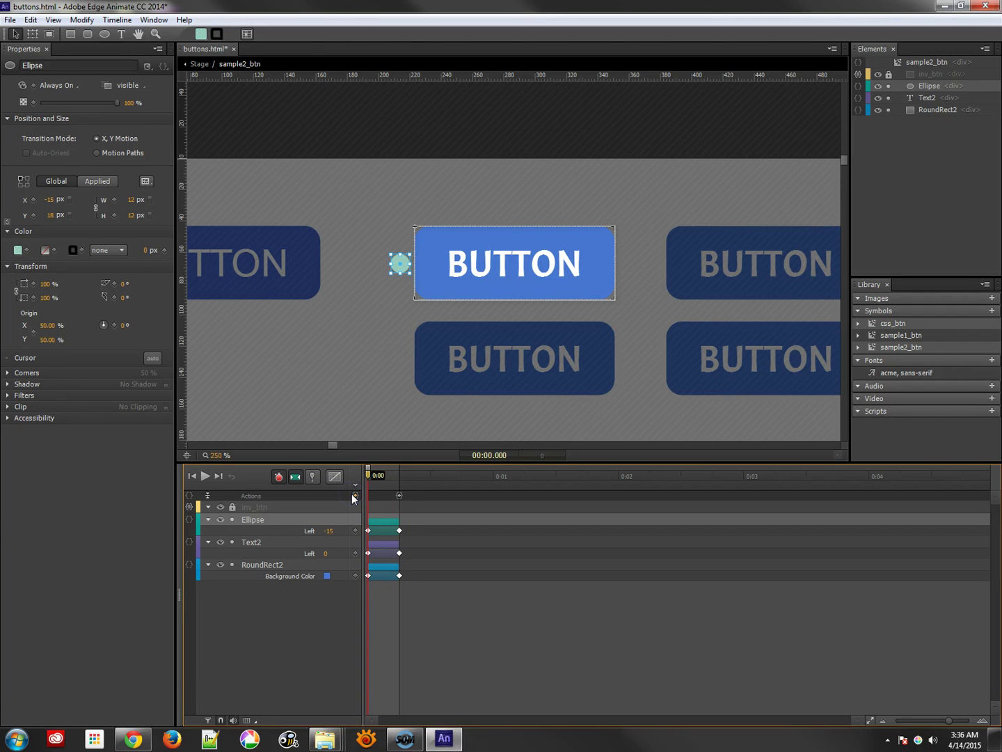
click(192, 65)
key(ctrl+Return)
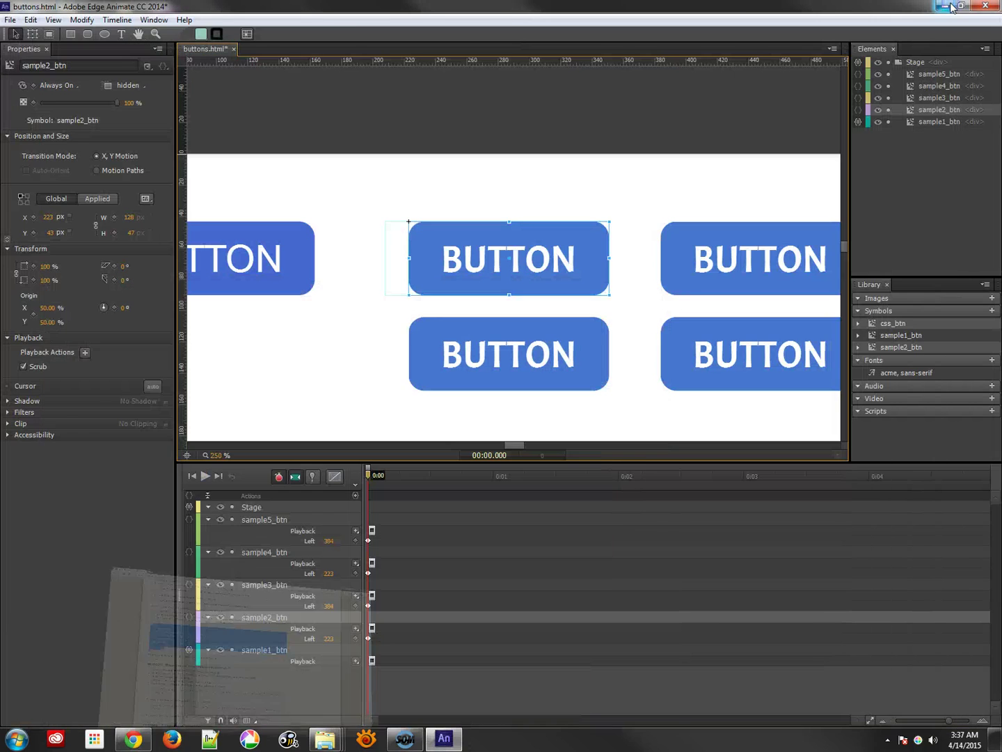
Inside sample2_btn, set Overflow to hidden and scrub to check the clipped circle
double_click(428, 249)
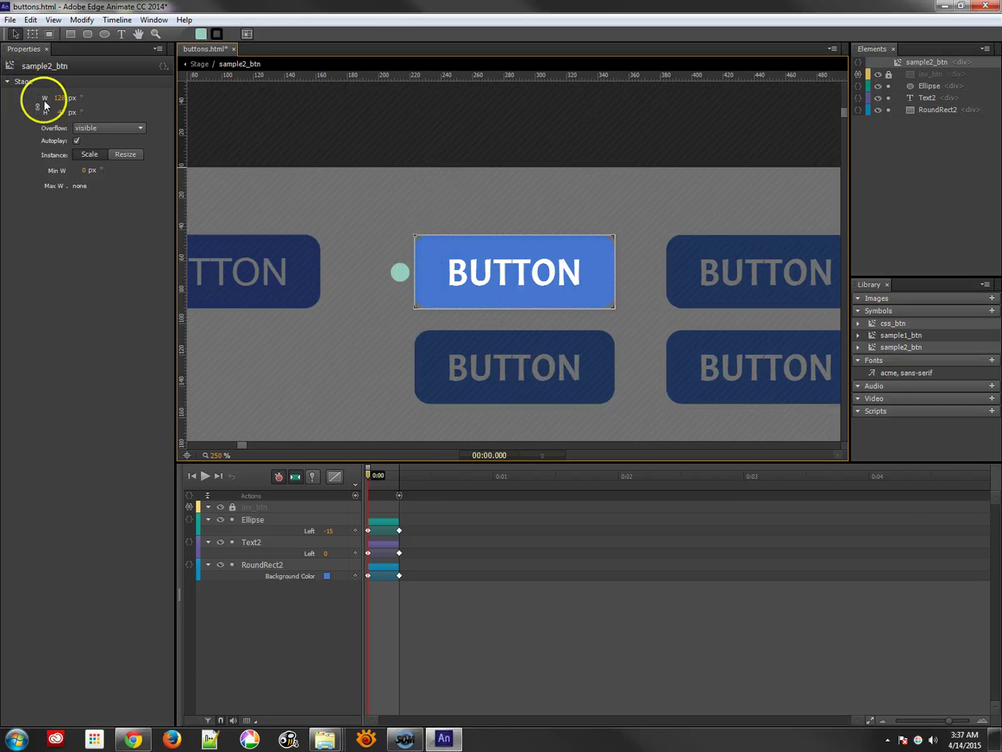
click(97, 132)
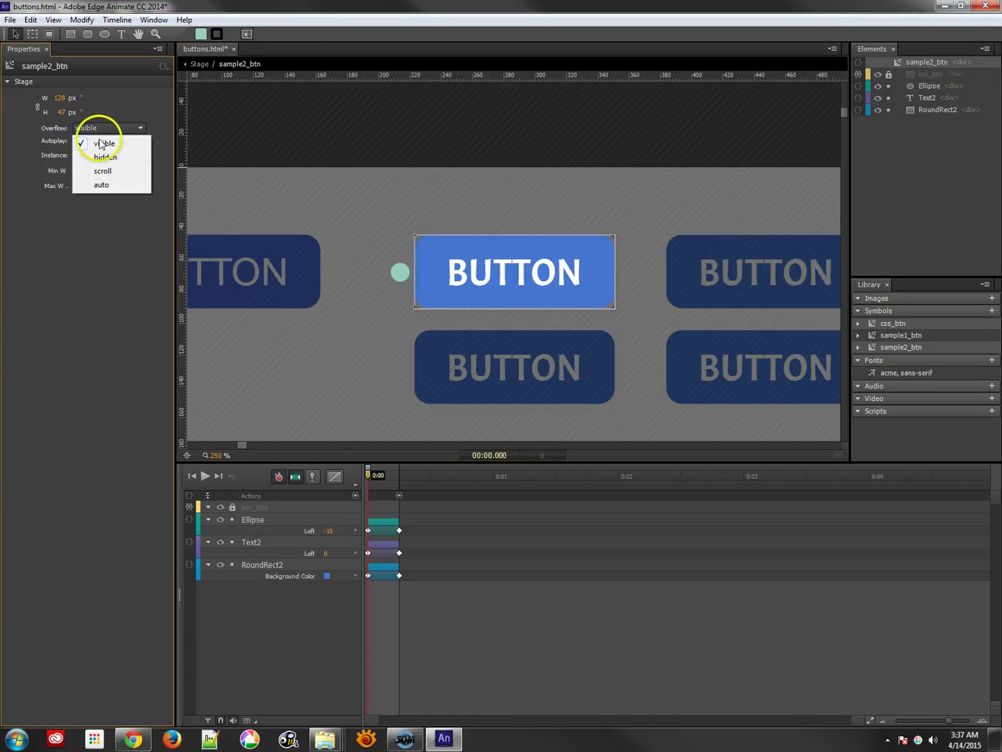
click(103, 157)
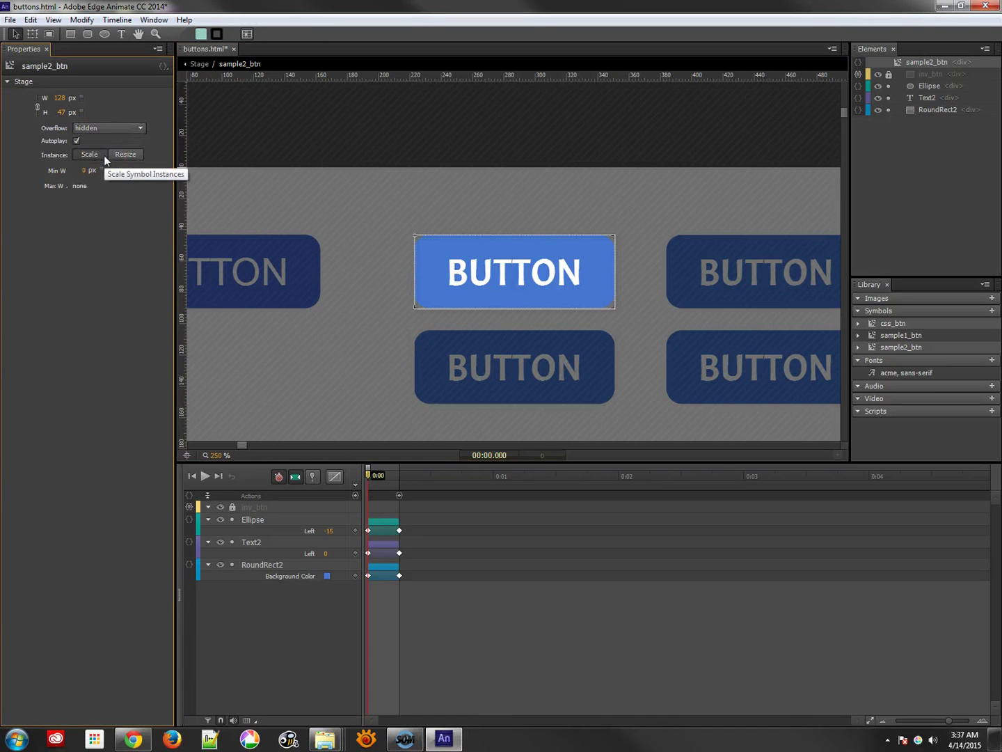
drag(368, 482, 394, 480)
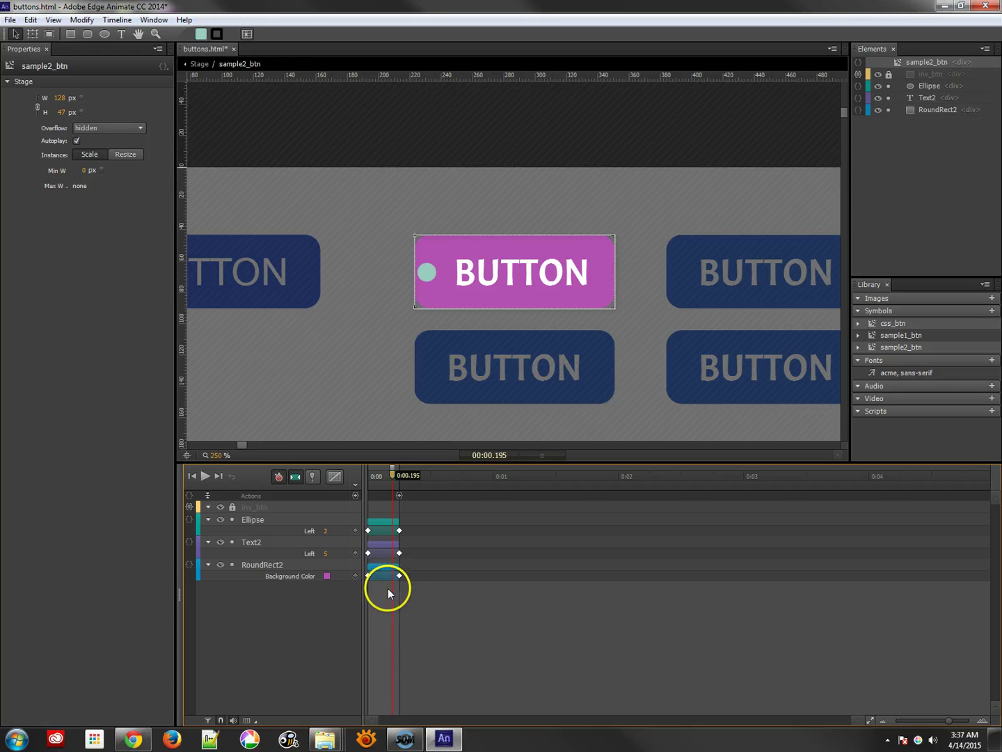
Apply EaseOutCubic easing to all of sample2_btn's keyframe spans and return to the Stage
drag(385, 589, 376, 521)
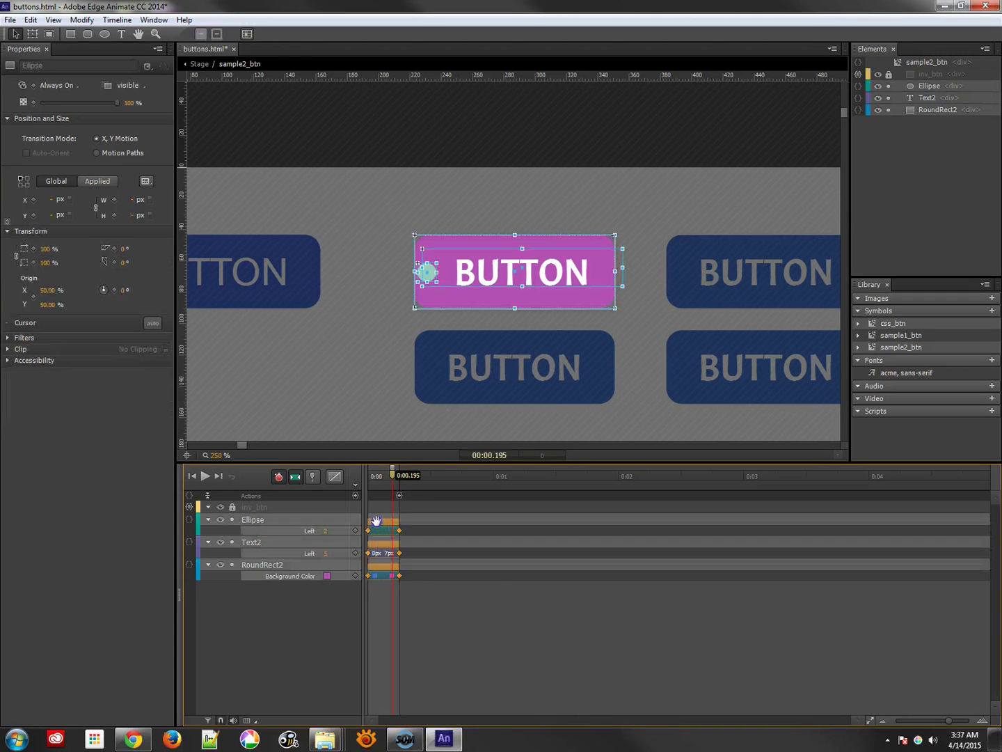
right_click(379, 523)
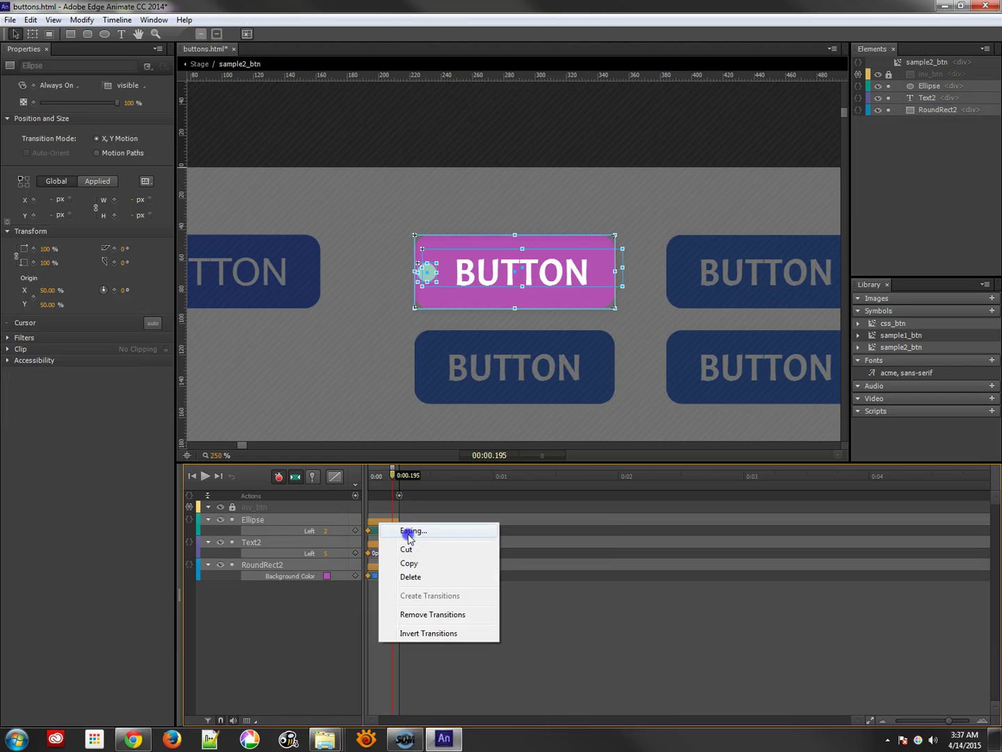
click(408, 534)
click(405, 557)
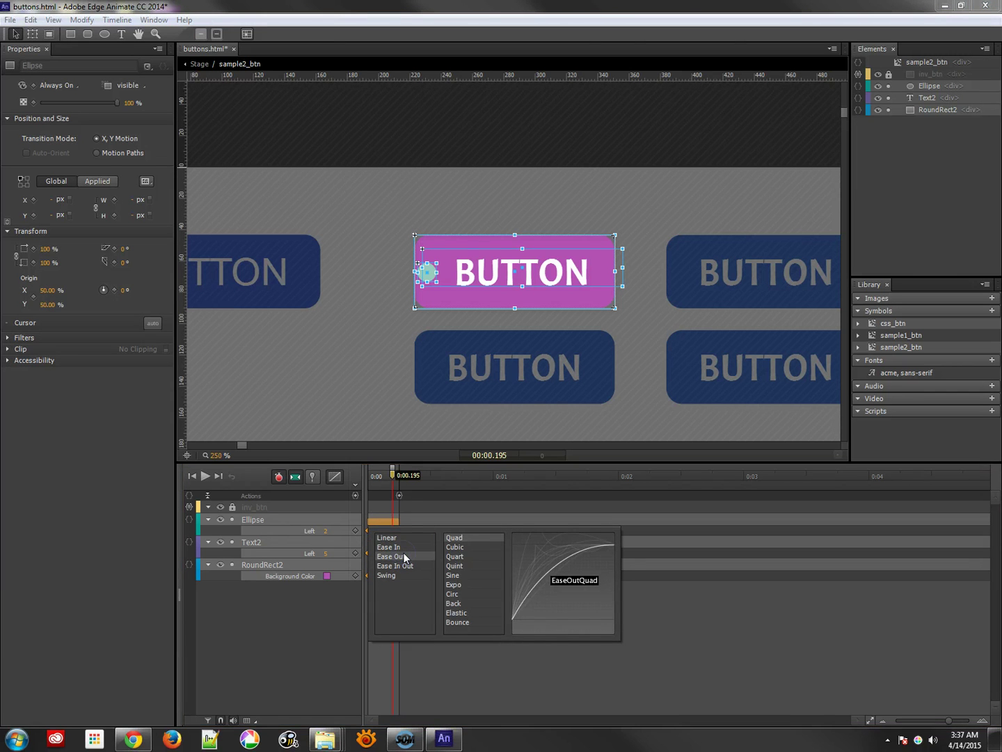
click(456, 565)
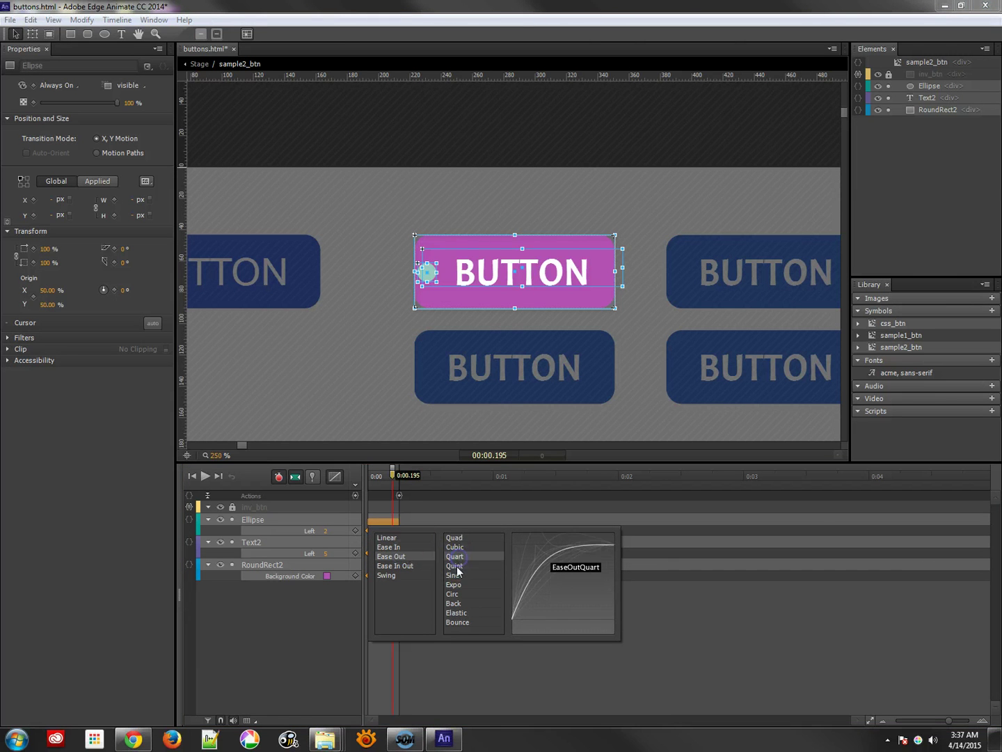
click(454, 547)
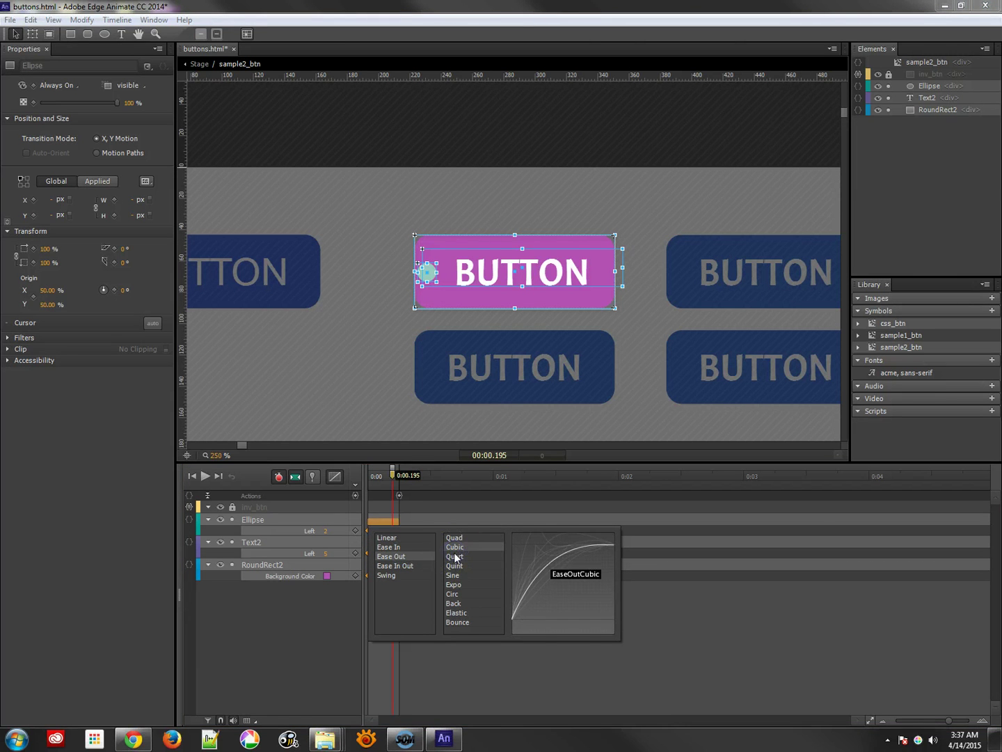
click(593, 684)
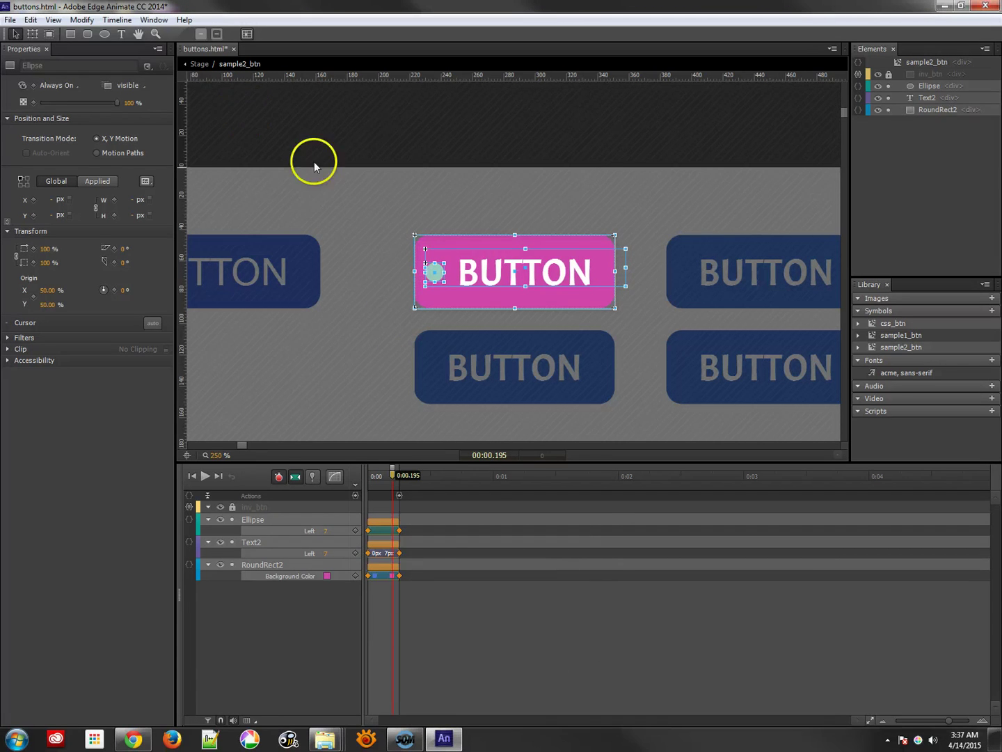
click(197, 64)
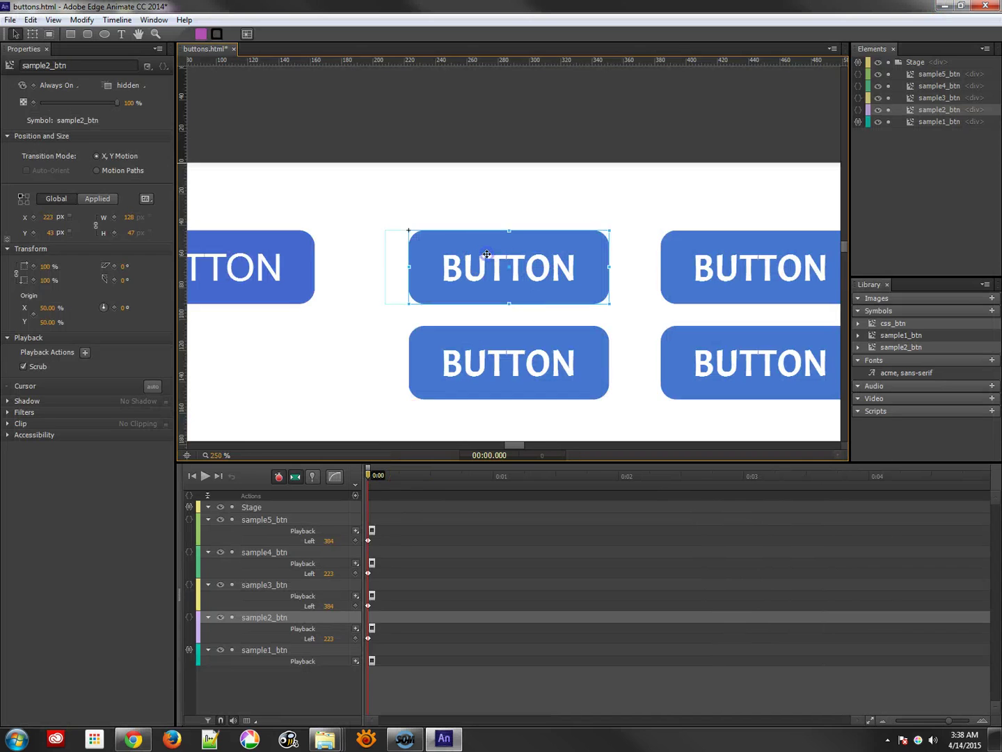
Switch the Ellipse, Text2 and RoundRect2 spans to Ease In Out and stretch them to ~0.5 s
double_click(485, 254)
click(375, 536)
shift+click(384, 569)
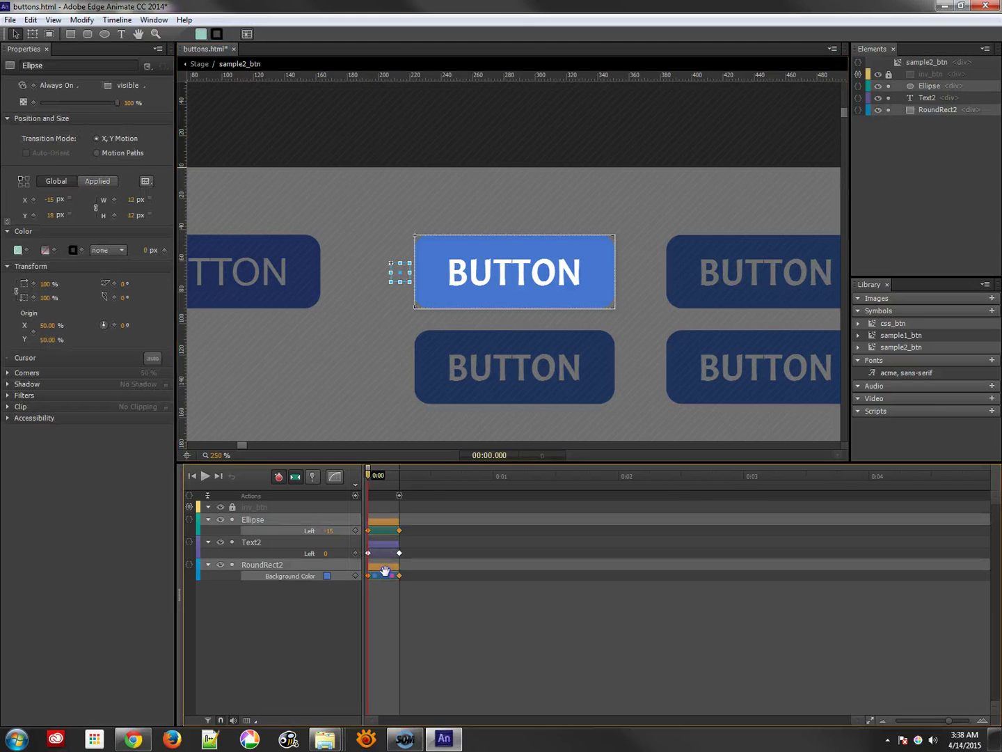
shift+click(388, 551)
right_click(389, 534)
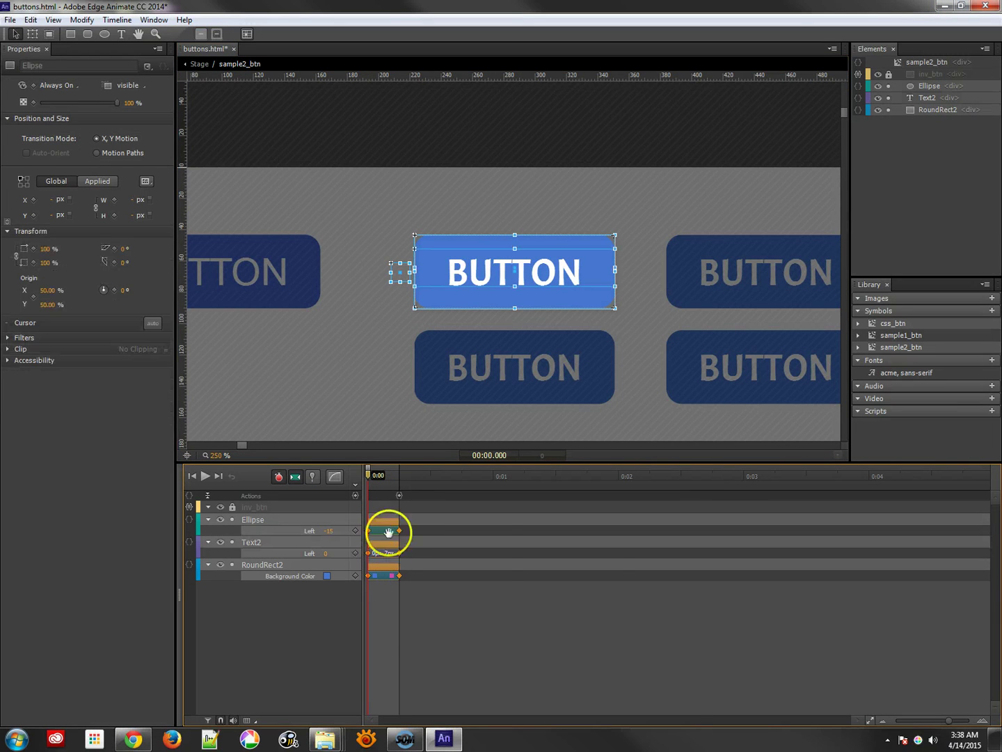
click(412, 534)
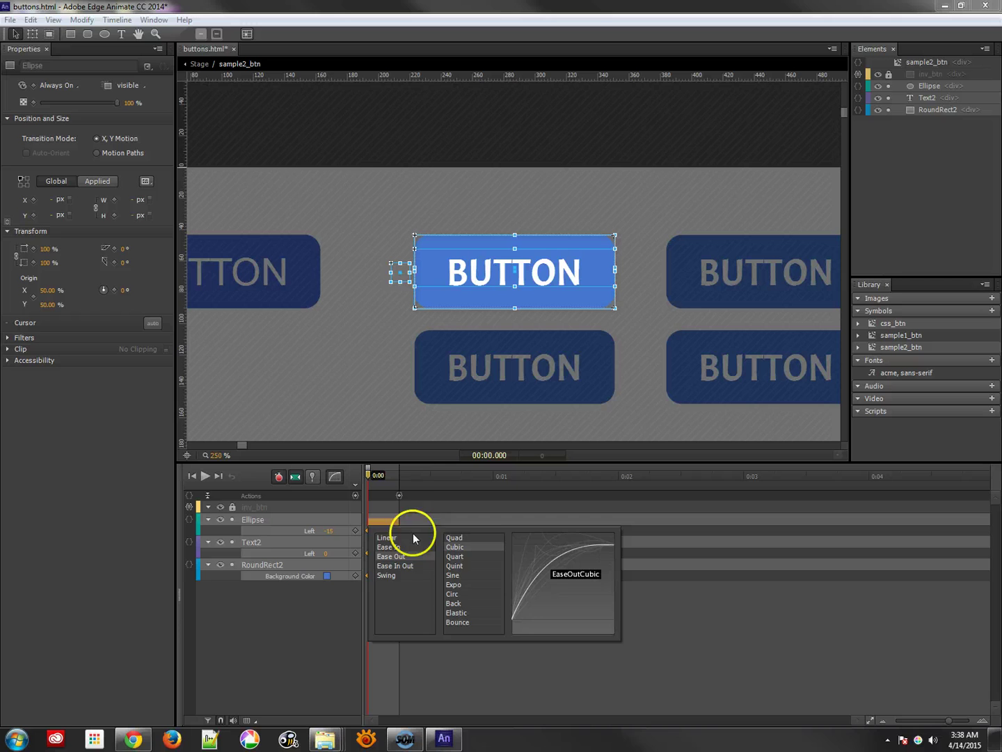
click(403, 566)
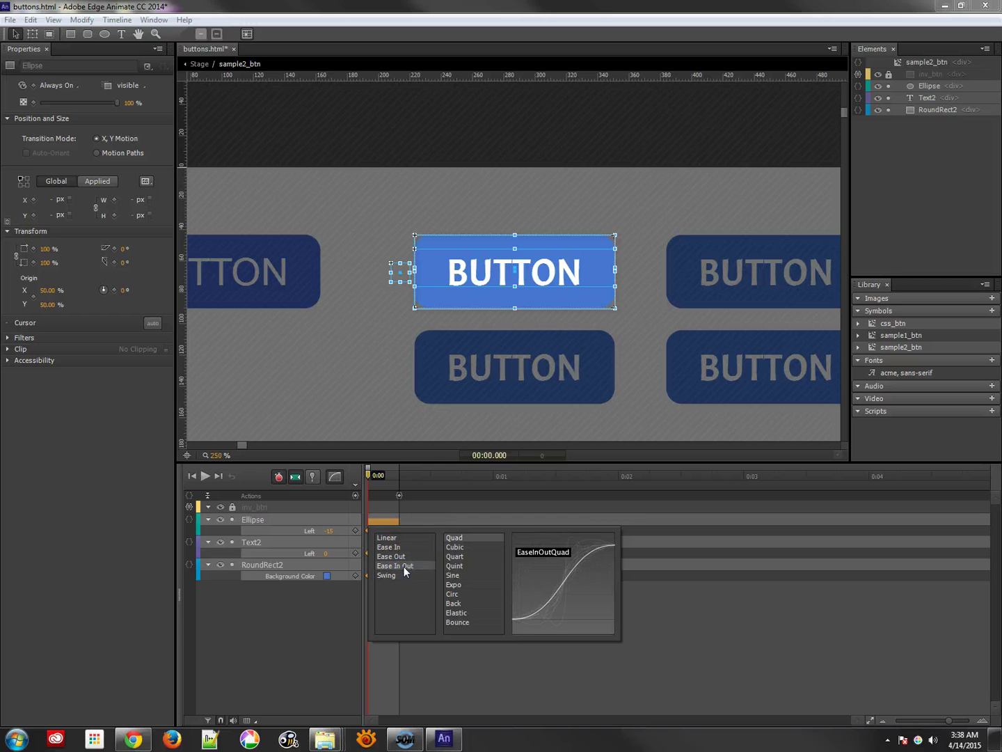
key(Return)
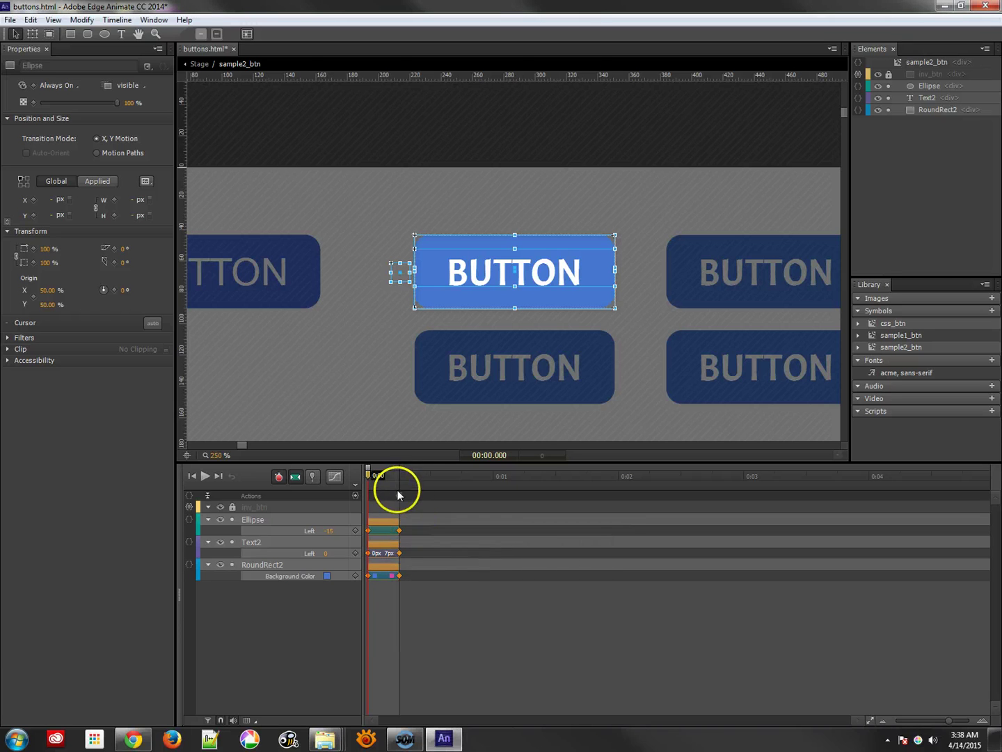
click(422, 498)
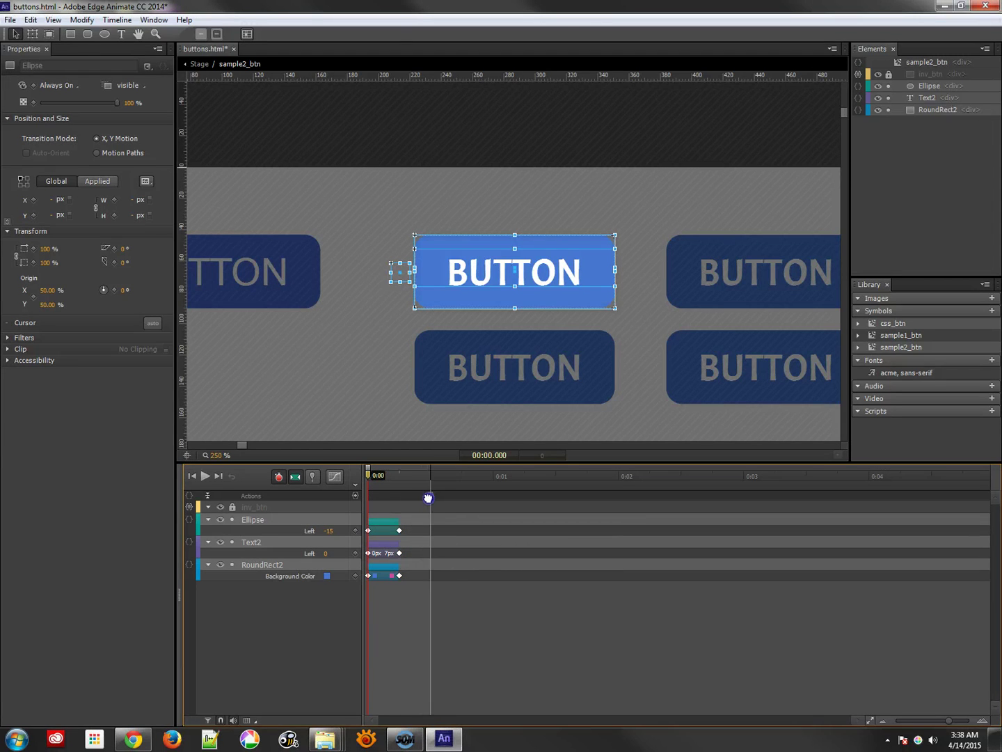
drag(403, 530, 429, 577)
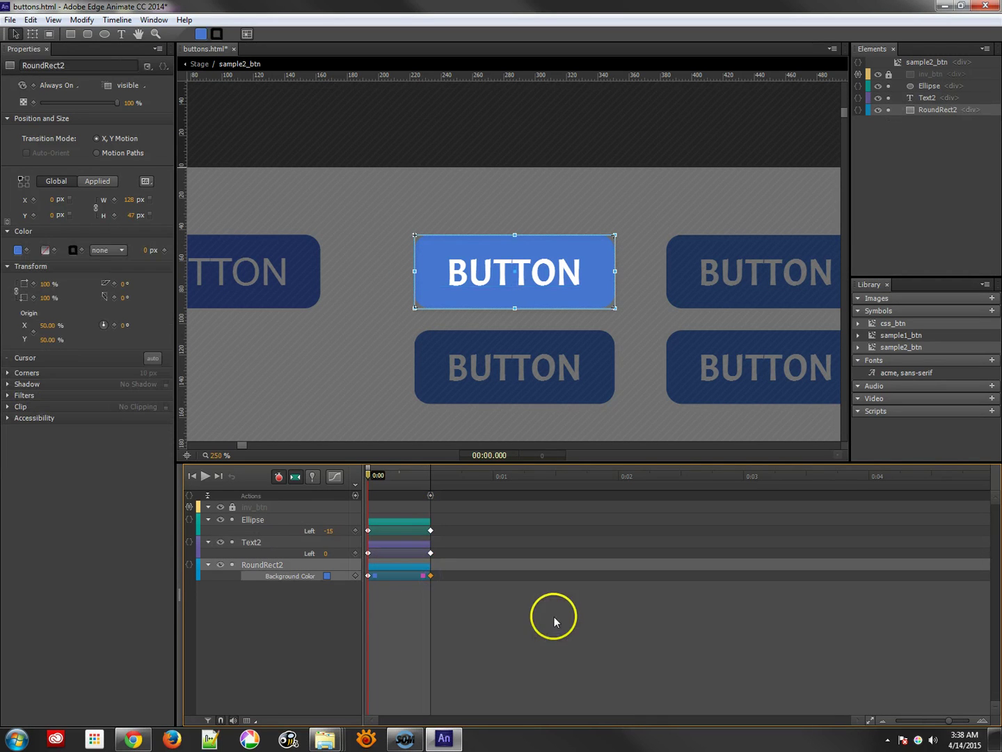
key(ctrl+Return)
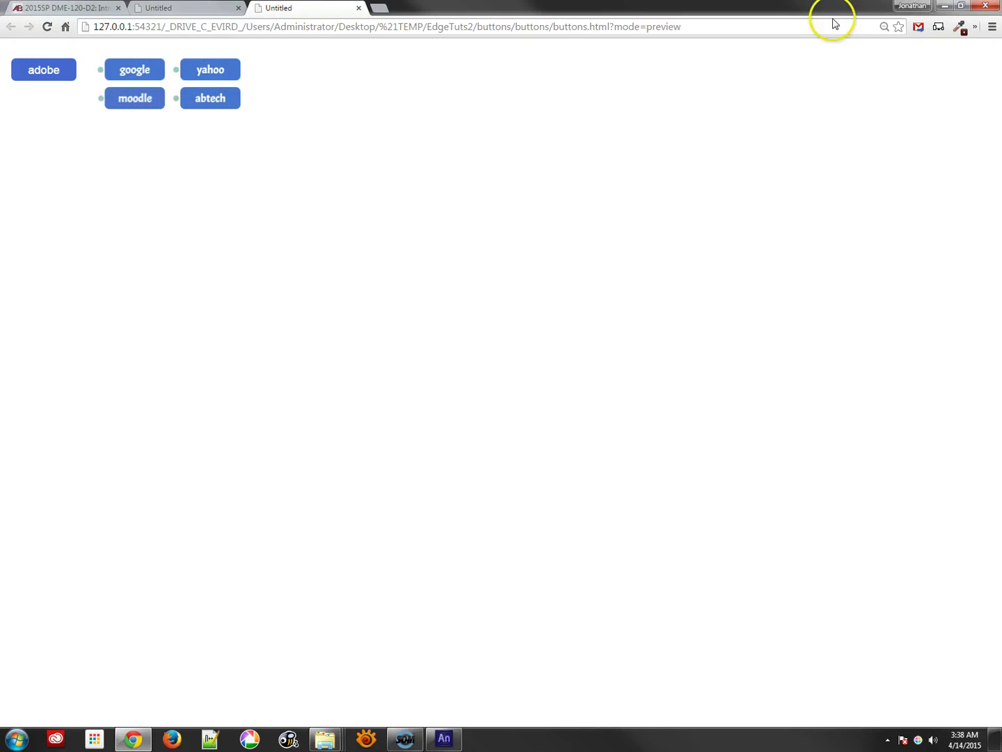
click(945, 6)
click(476, 200)
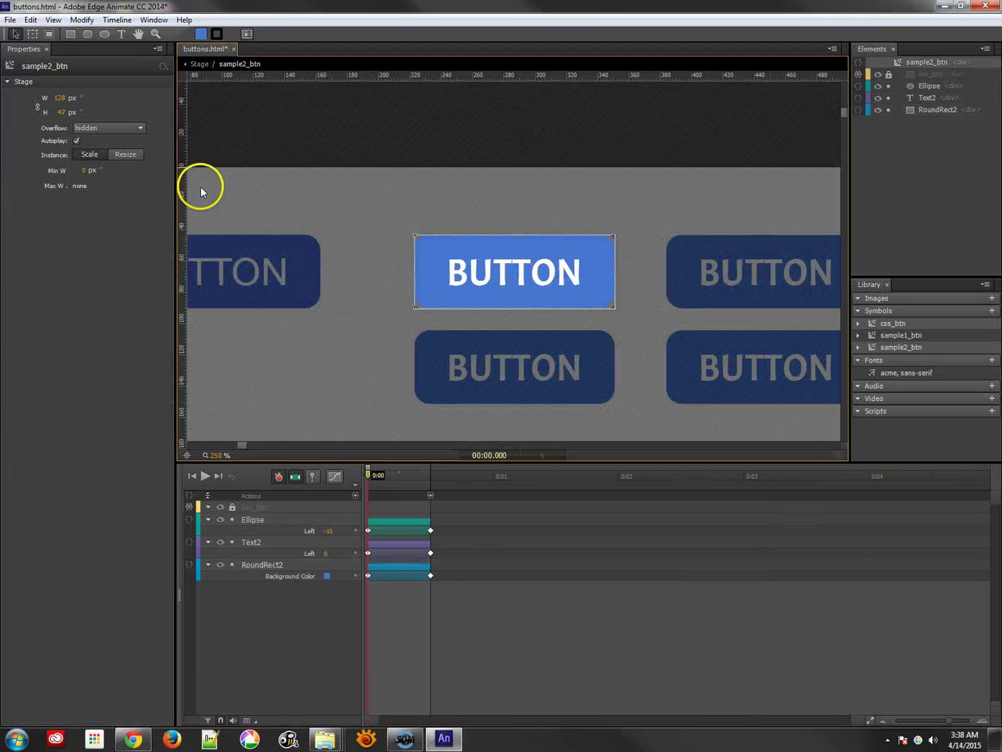
click(108, 128)
Keep Overflow hidden, return to the main stage and save buttons.html
click(109, 157)
double_click(511, 206)
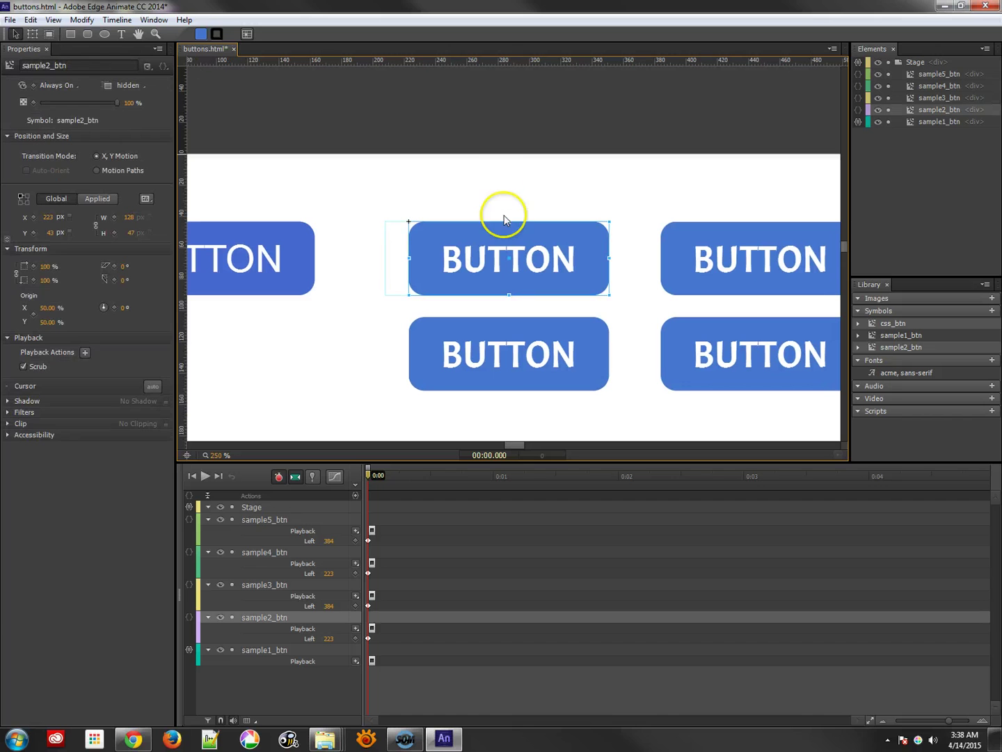
key(ctrl+s)
Preview the buttons in Chrome, then close the composition
key(ctrl+Return)
click(503, 148)
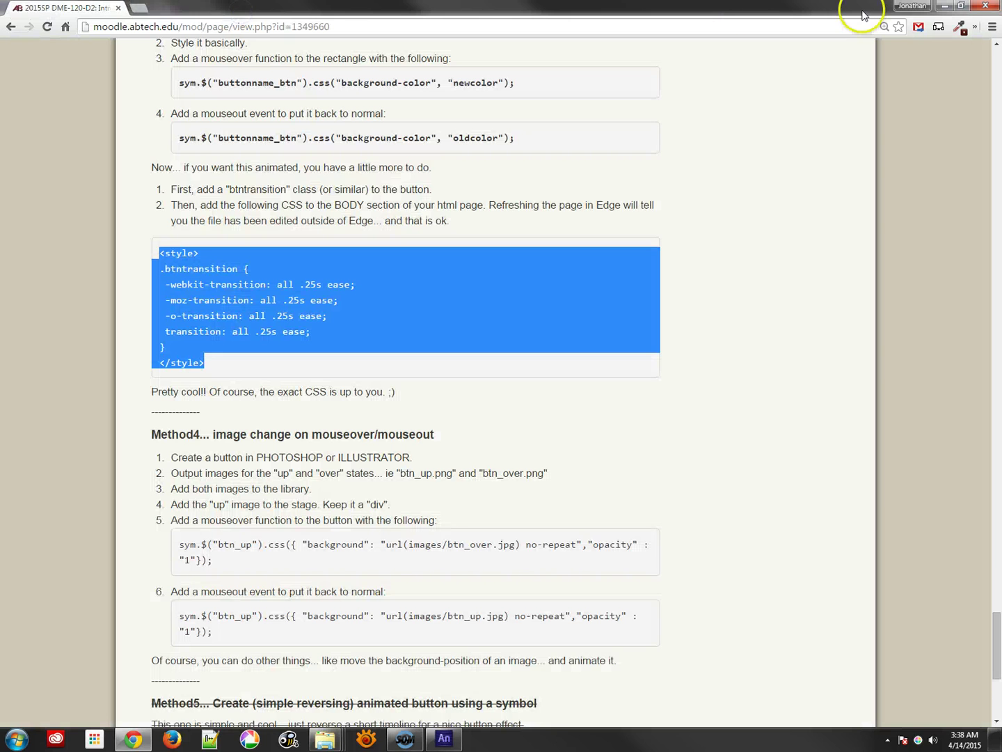
click(943, 7)
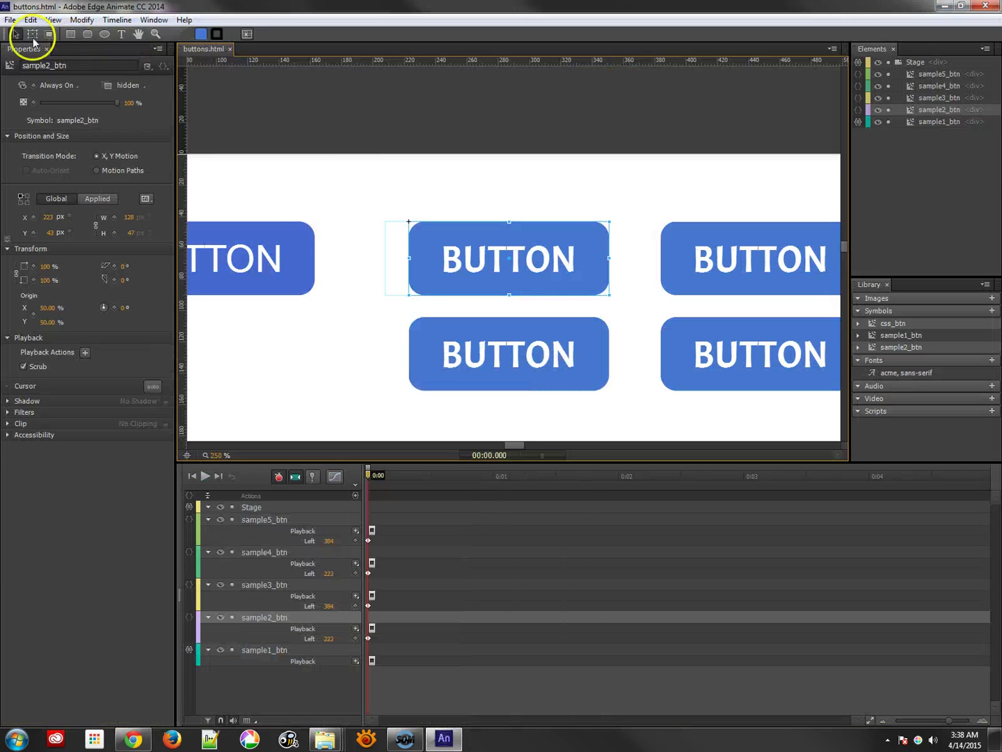
click(8, 19)
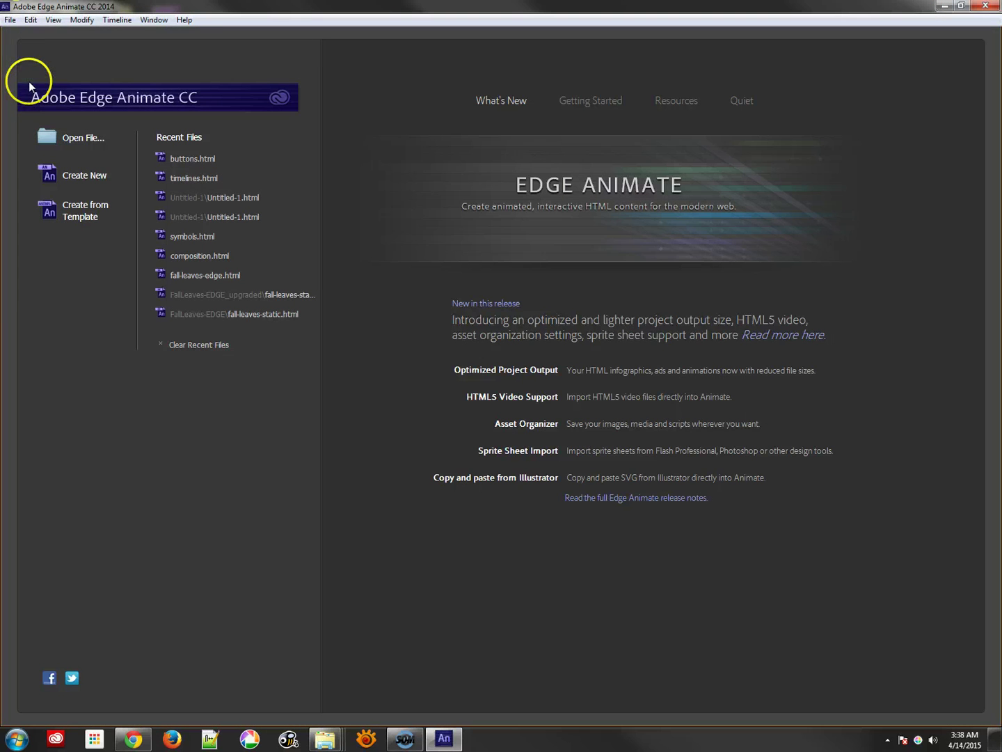
Reopen buttons.html from Recent Files and enter the sample2_btn symbol
click(184, 158)
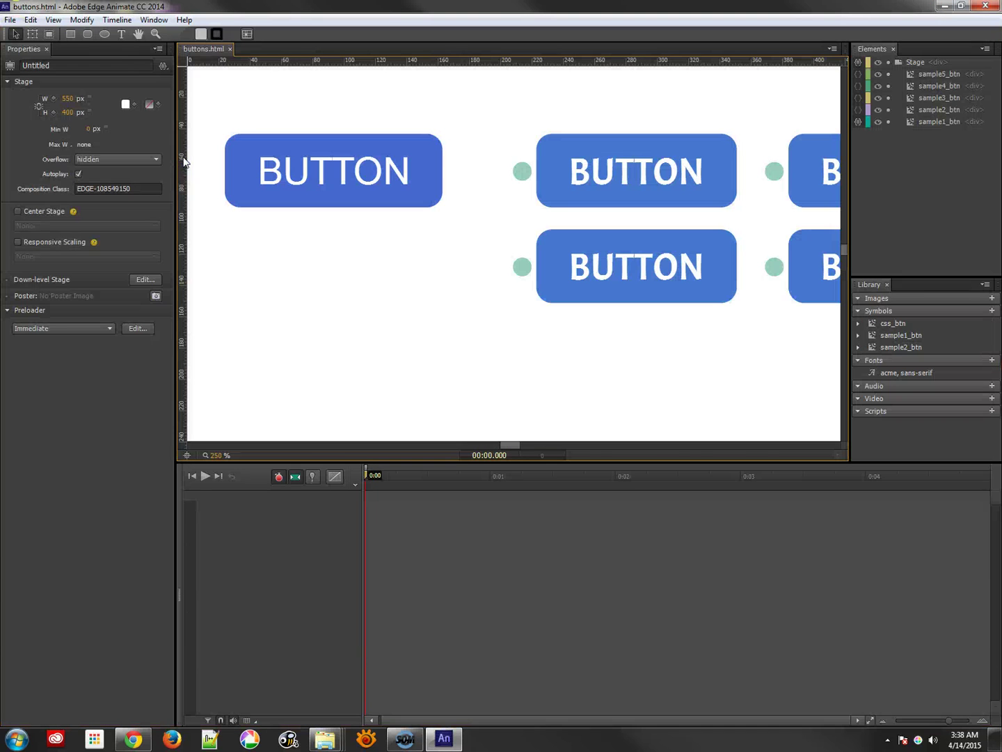
click(532, 175)
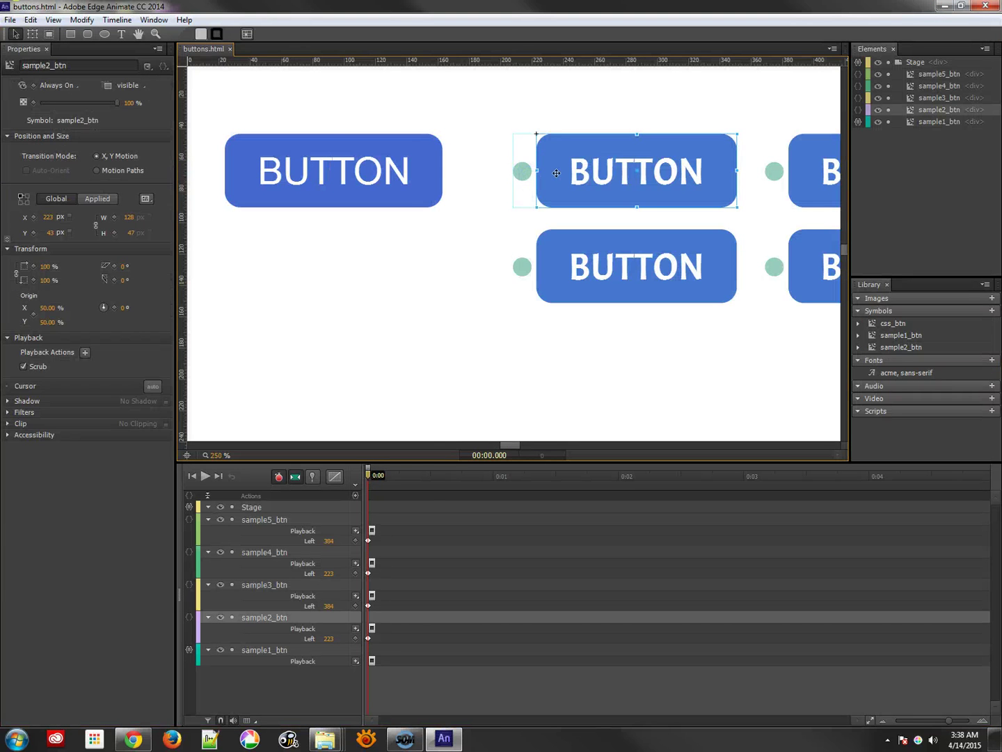
double_click(556, 172)
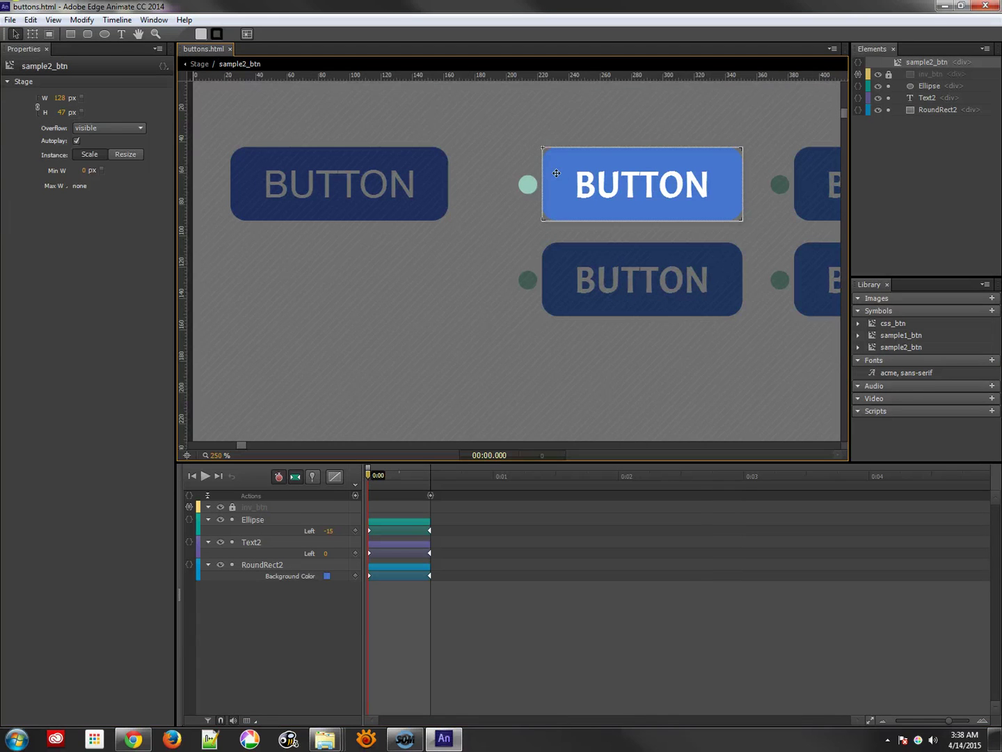
Set sample2_btn's Overflow to hidden and preview the composition in the browser
click(109, 127)
click(103, 154)
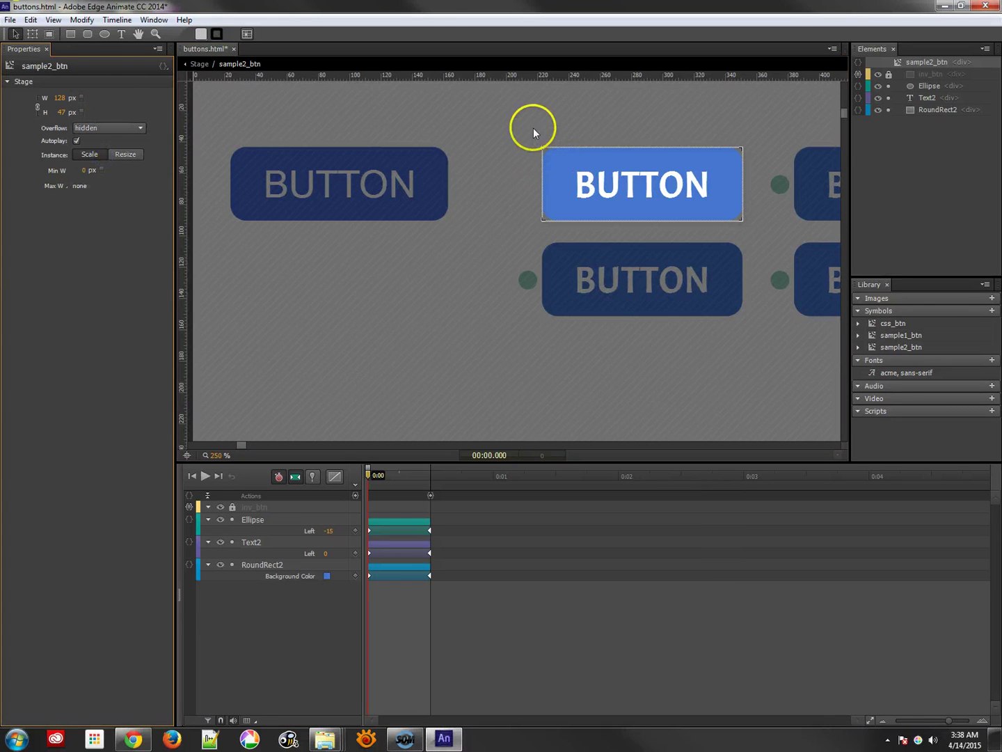
click(530, 129)
key(ctrl+Return)
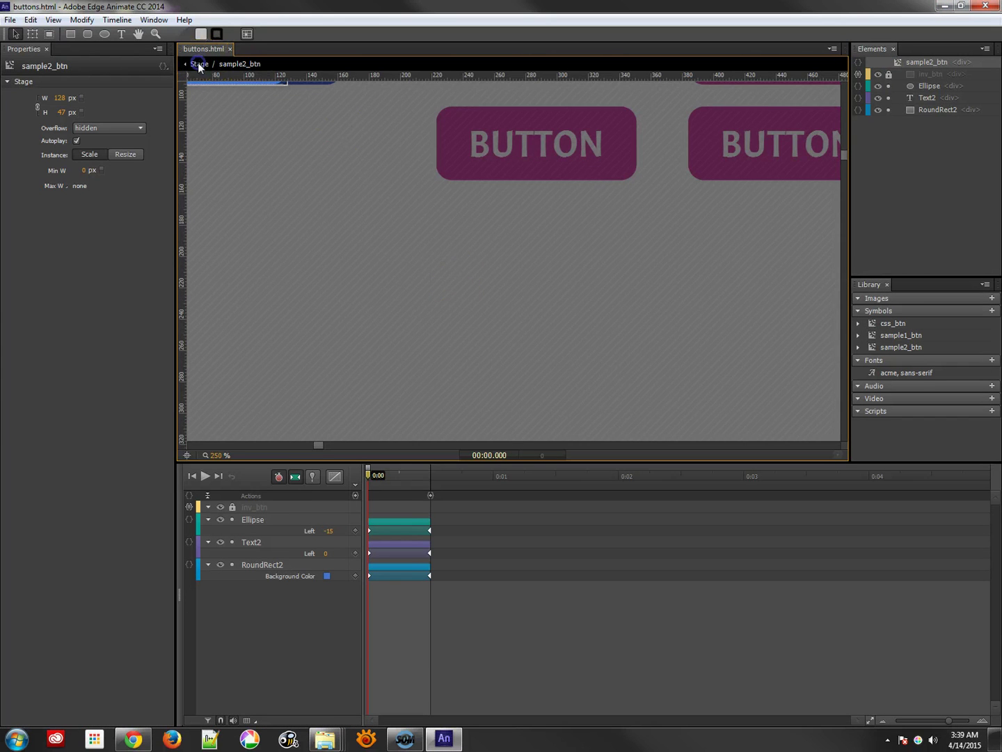
Add a horizontal guide at y 200 and position a pink css_btn instance near it
click(405, 348)
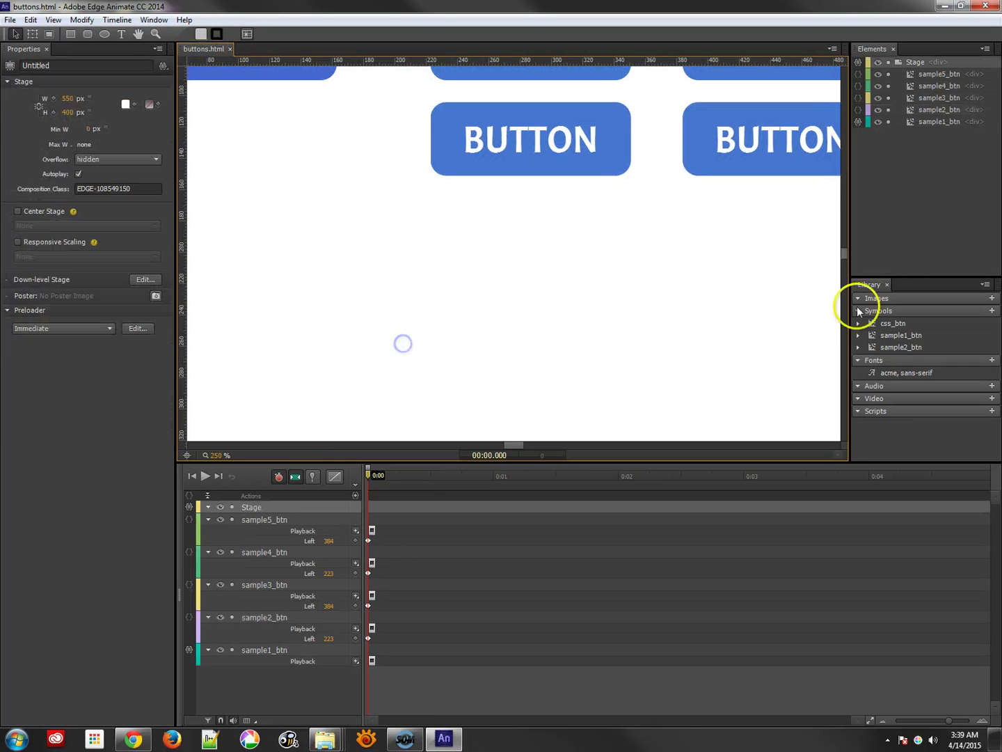
drag(833, 318, 297, 255)
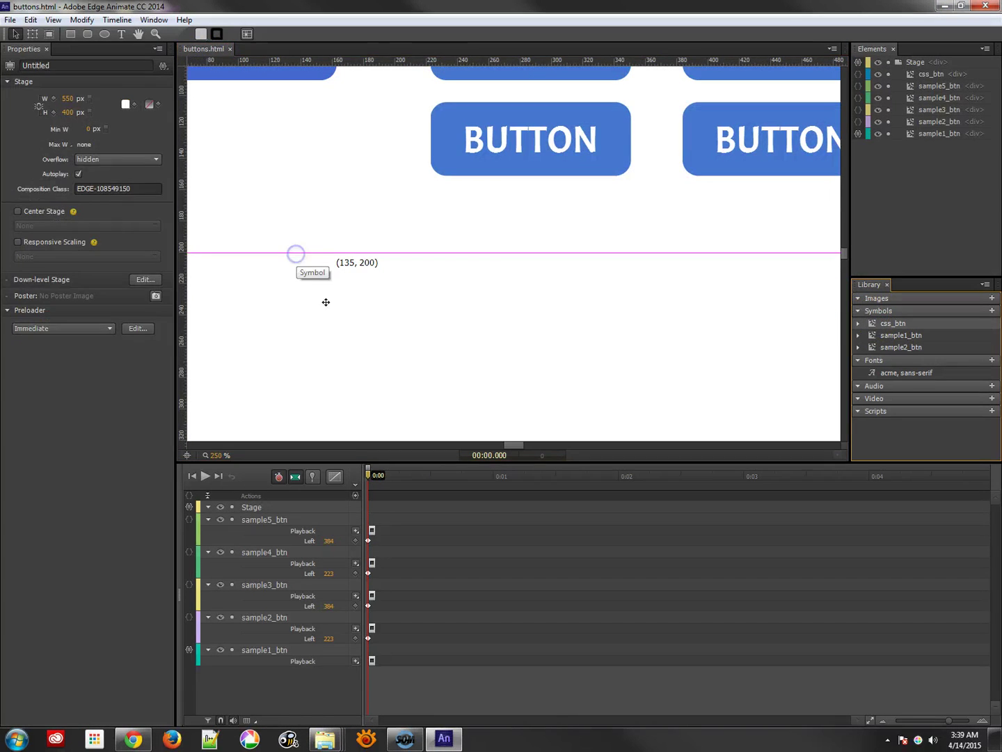
drag(369, 291, 280, 294)
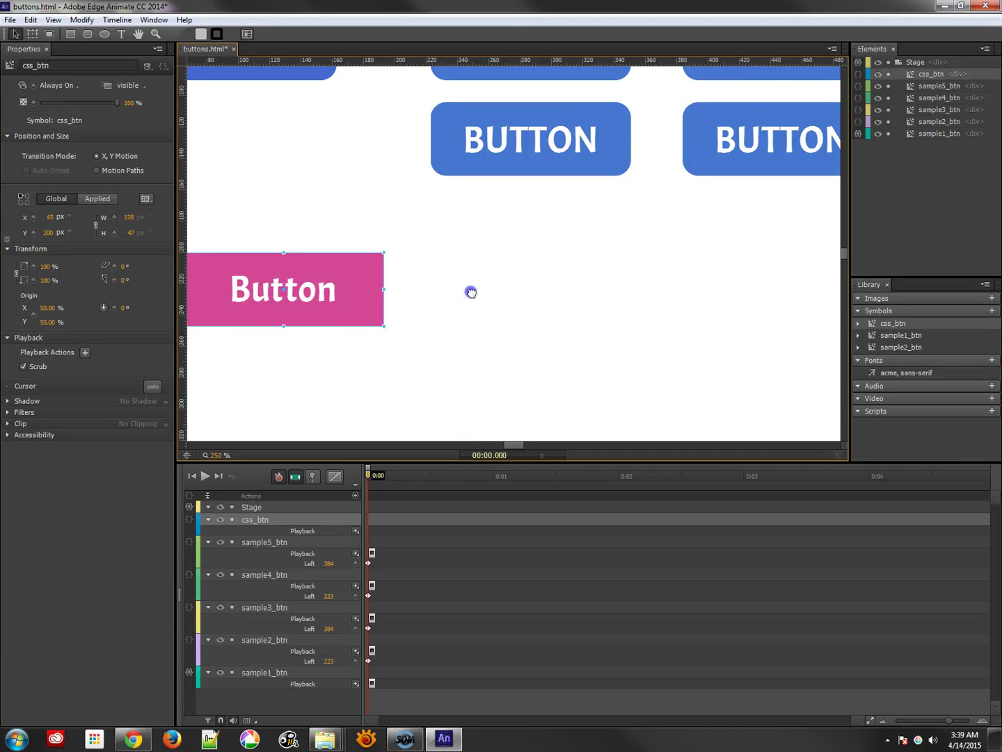
drag(470, 291, 631, 291)
drag(425, 305, 385, 268)
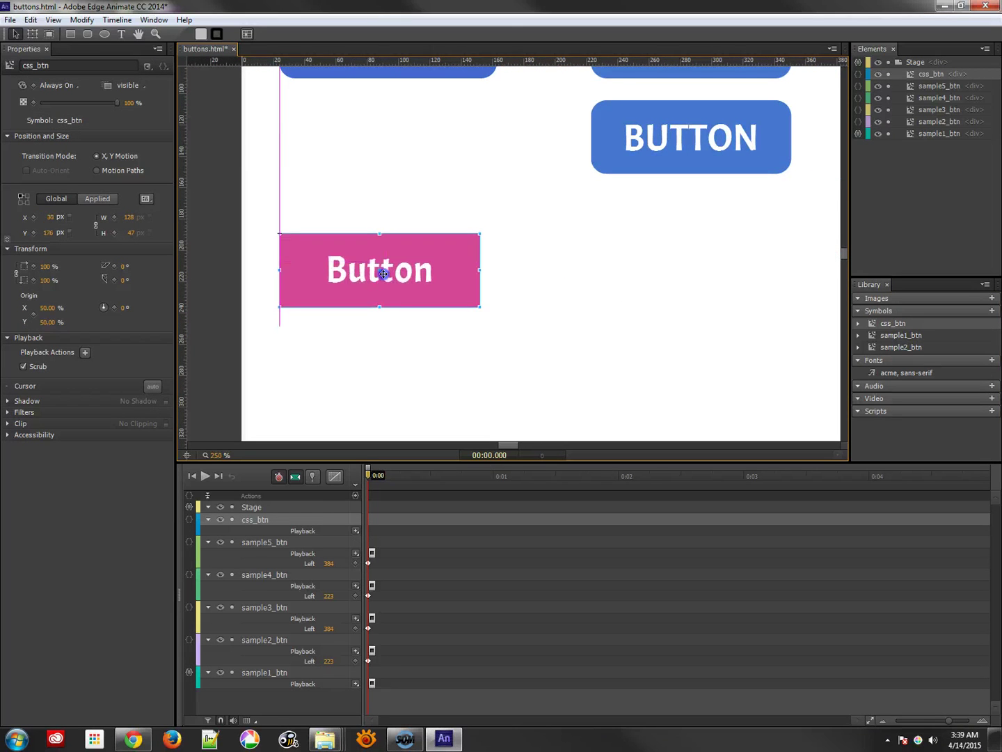
click(394, 331)
Open css_btn and inspect its btn-bg and Text3 layer properties
double_click(392, 270)
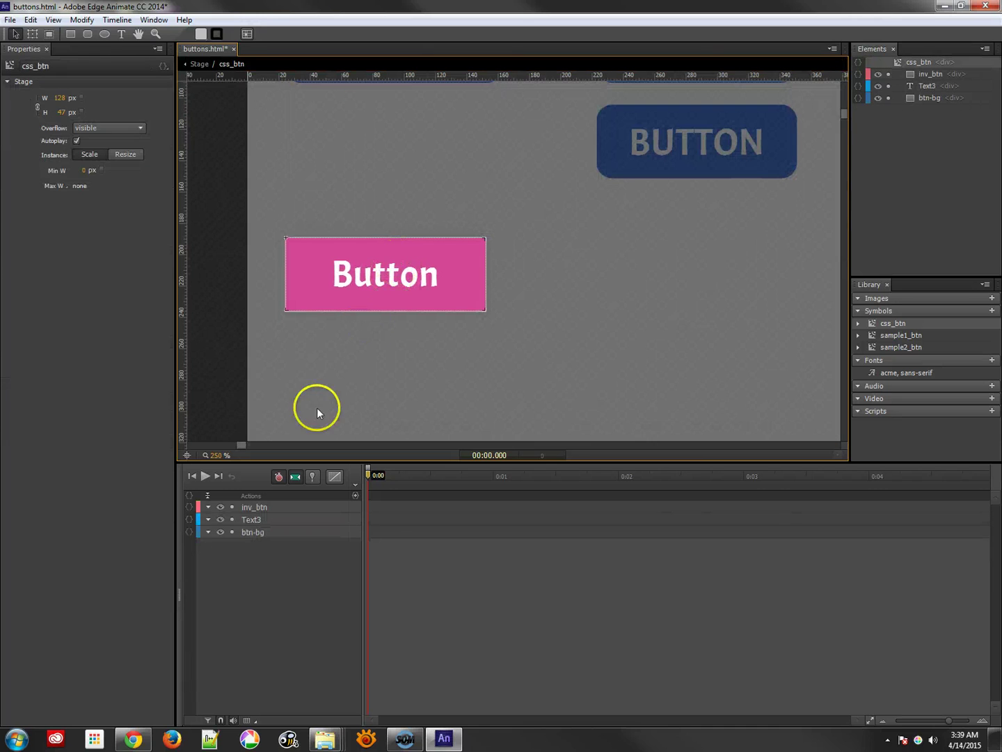
click(248, 532)
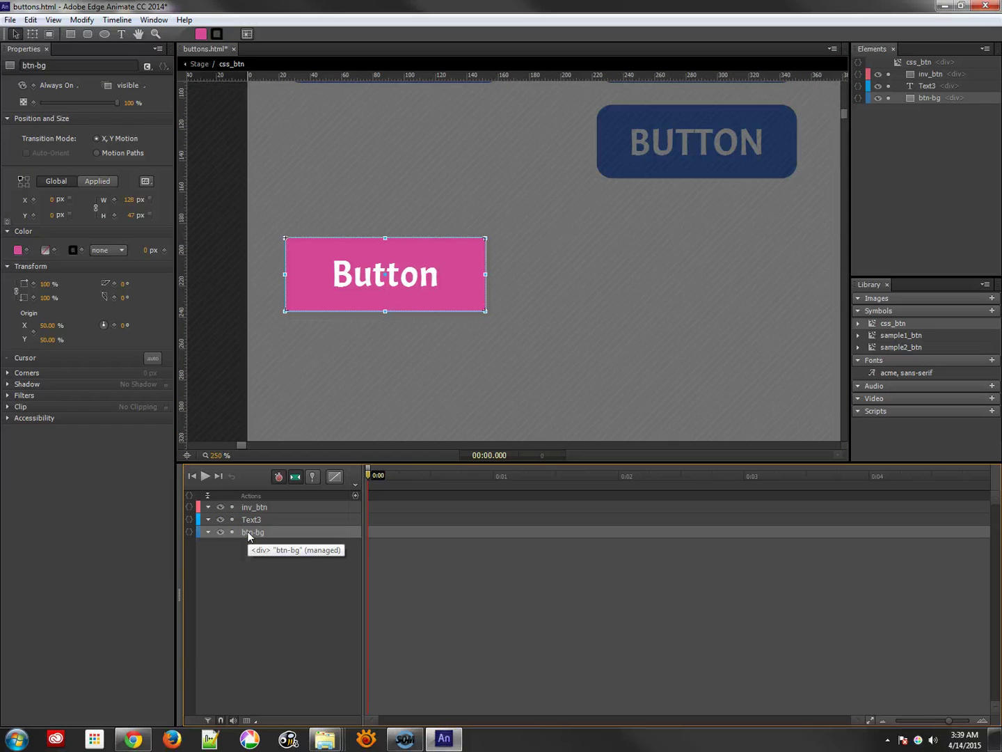
click(251, 519)
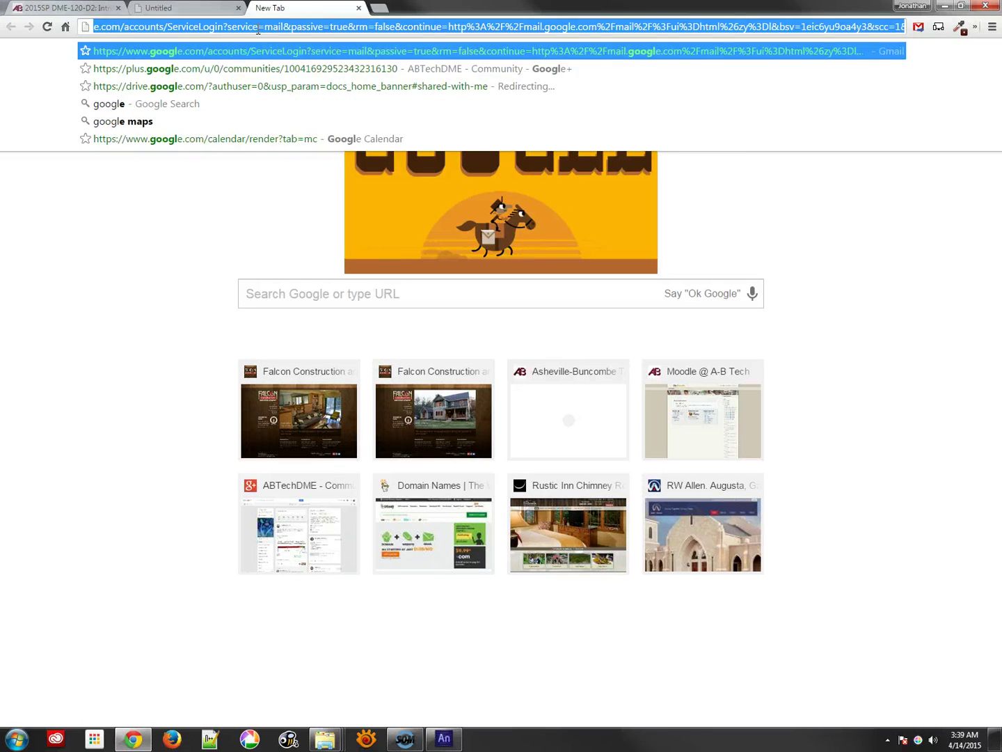
Search for Google Fonts and open Raleway for use
key(Return)
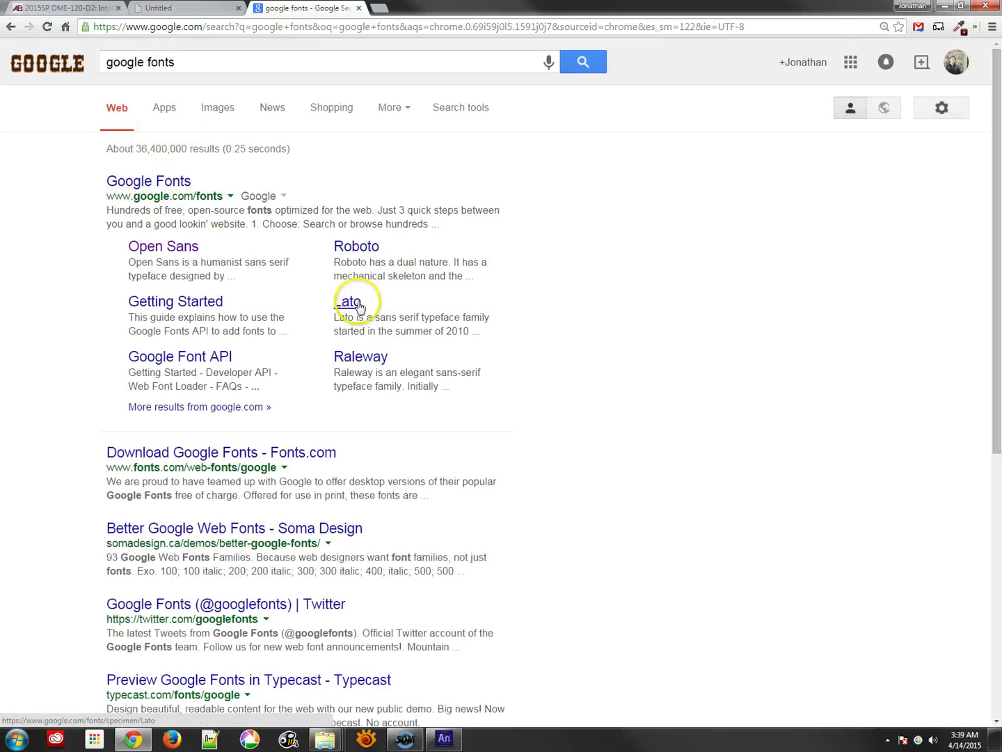
click(359, 355)
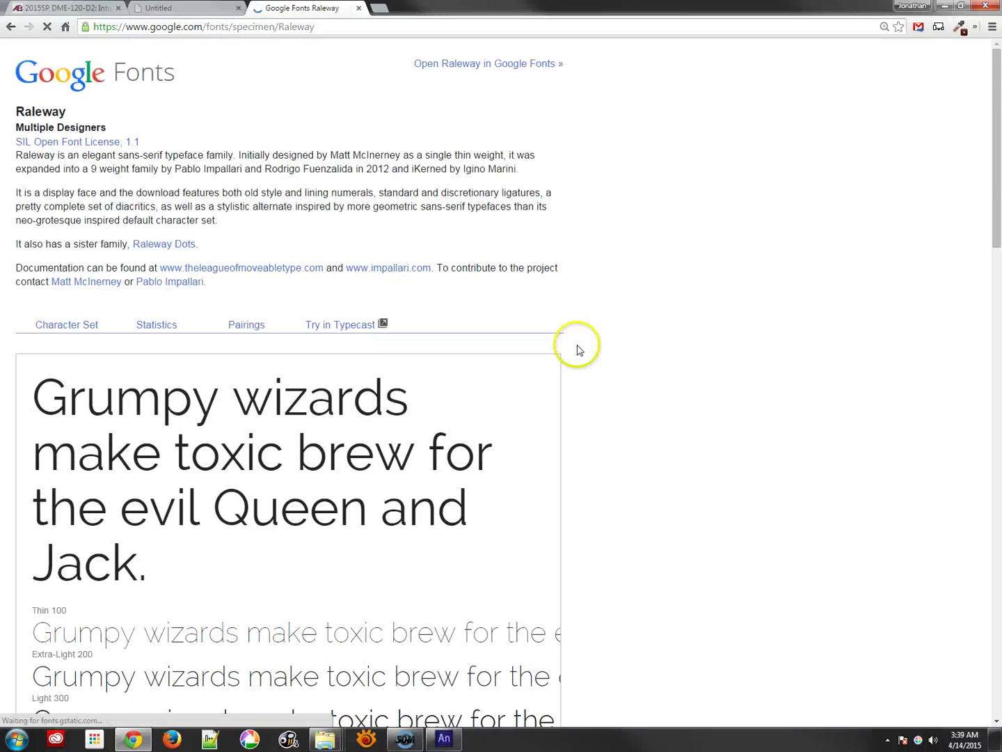
click(490, 68)
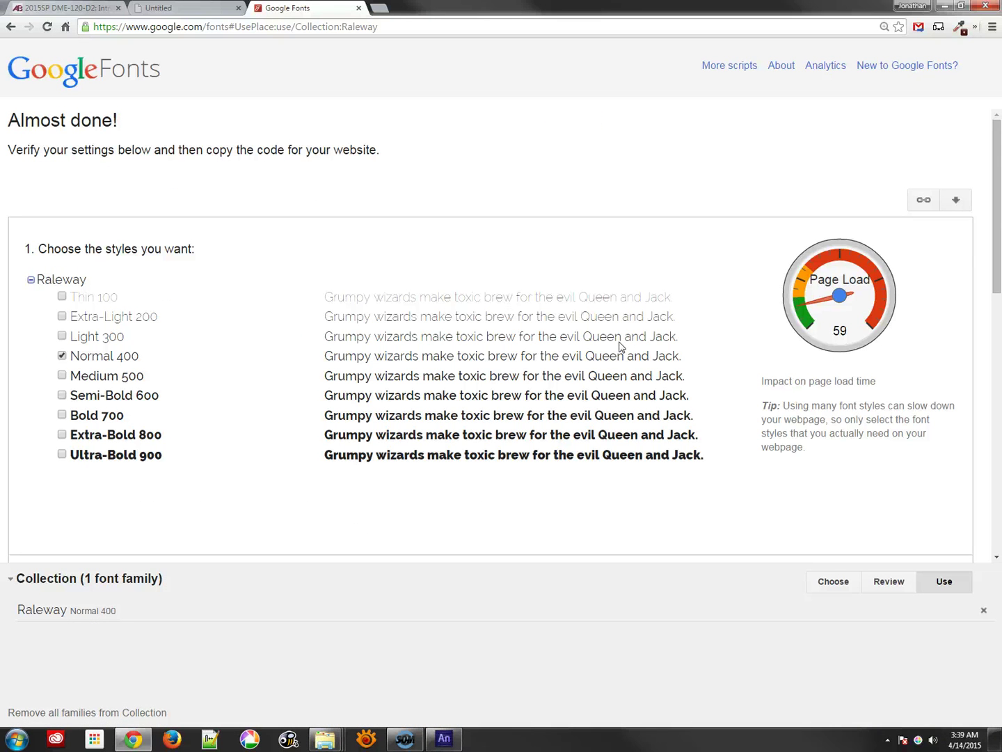
Scroll down to Raleway's stylesheet link code and select it
scroll(619, 346, down, 5)
scroll(621, 346, down, 5)
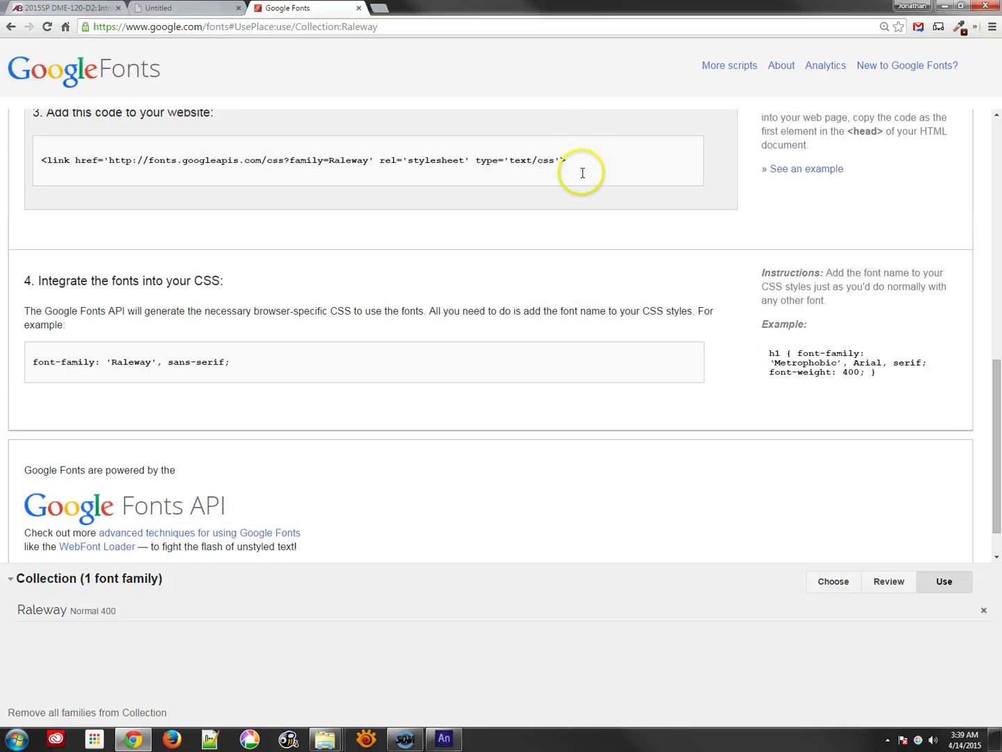
drag(573, 161, 27, 174)
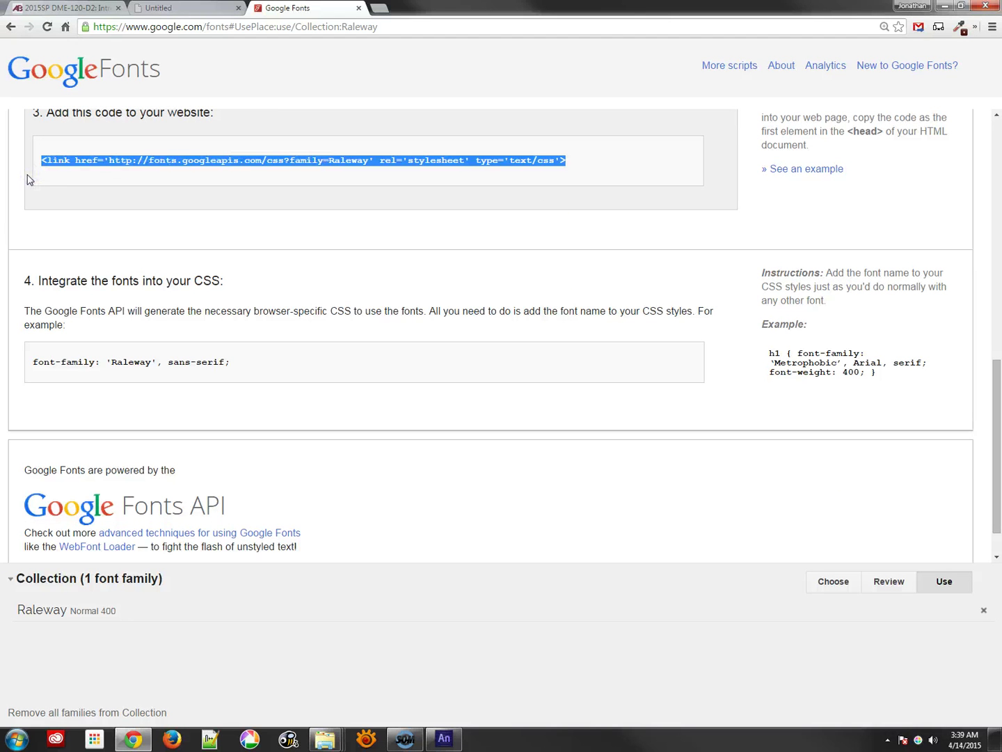
Add a custom web font to the Fonts library, using the Raleway stylesheet link as its embed code
click(438, 737)
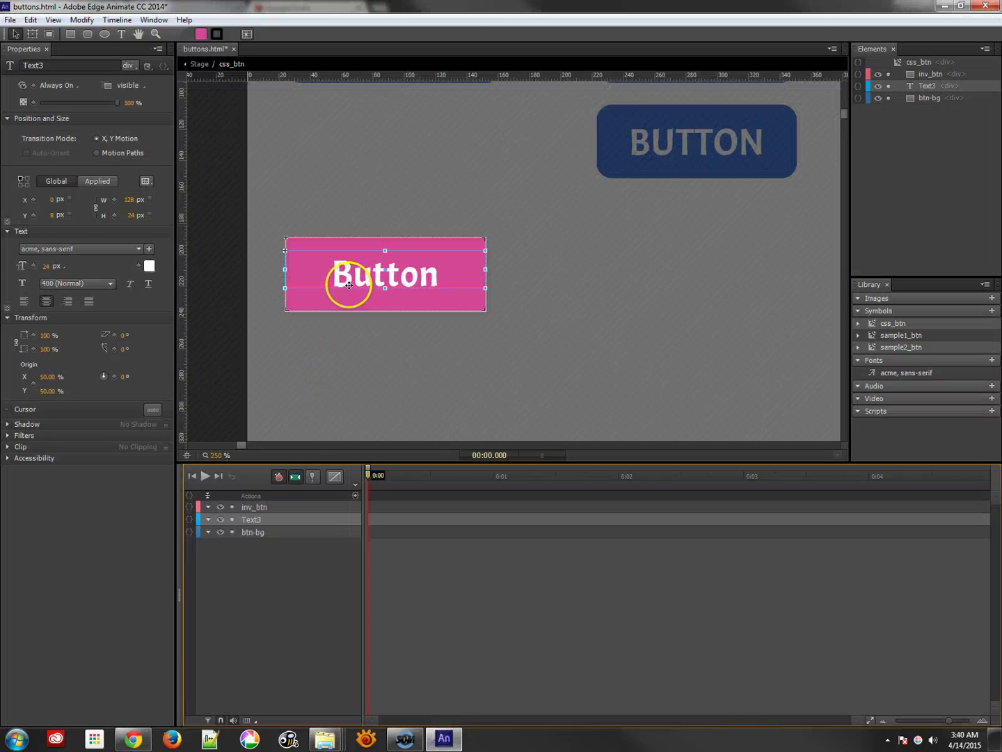
click(349, 285)
click(364, 271)
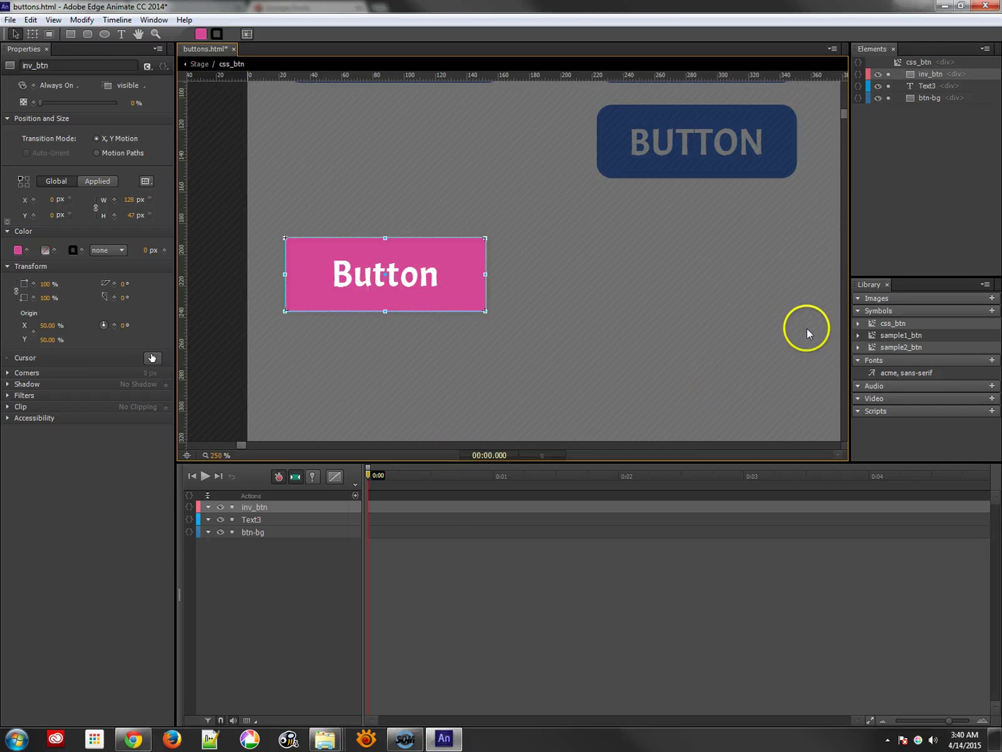
click(992, 360)
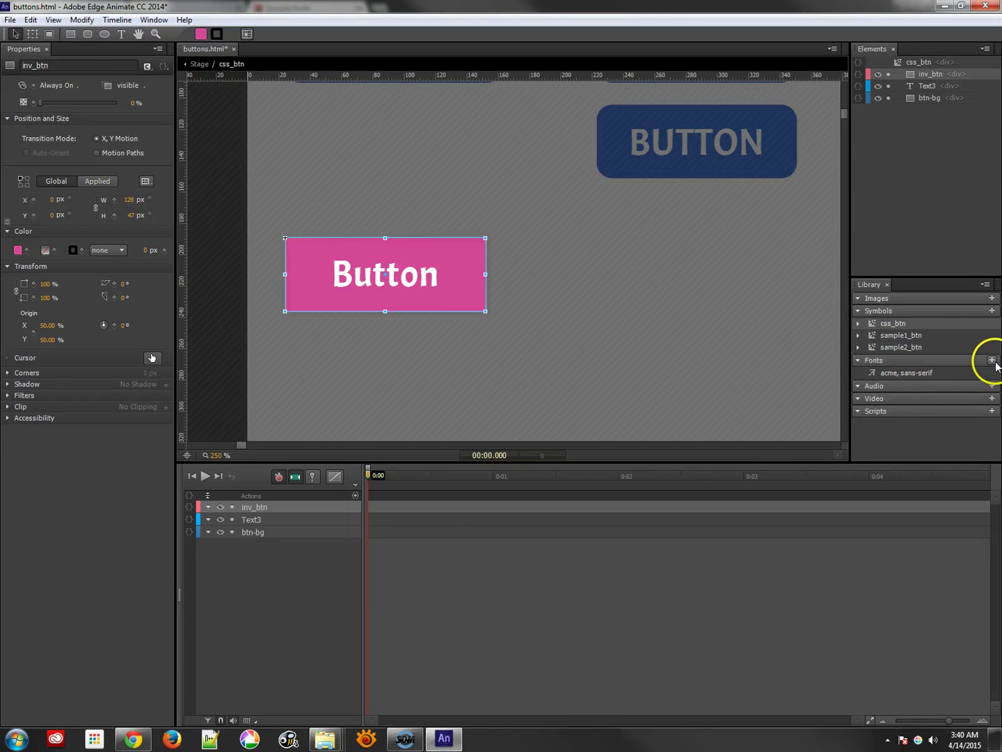
click(759, 362)
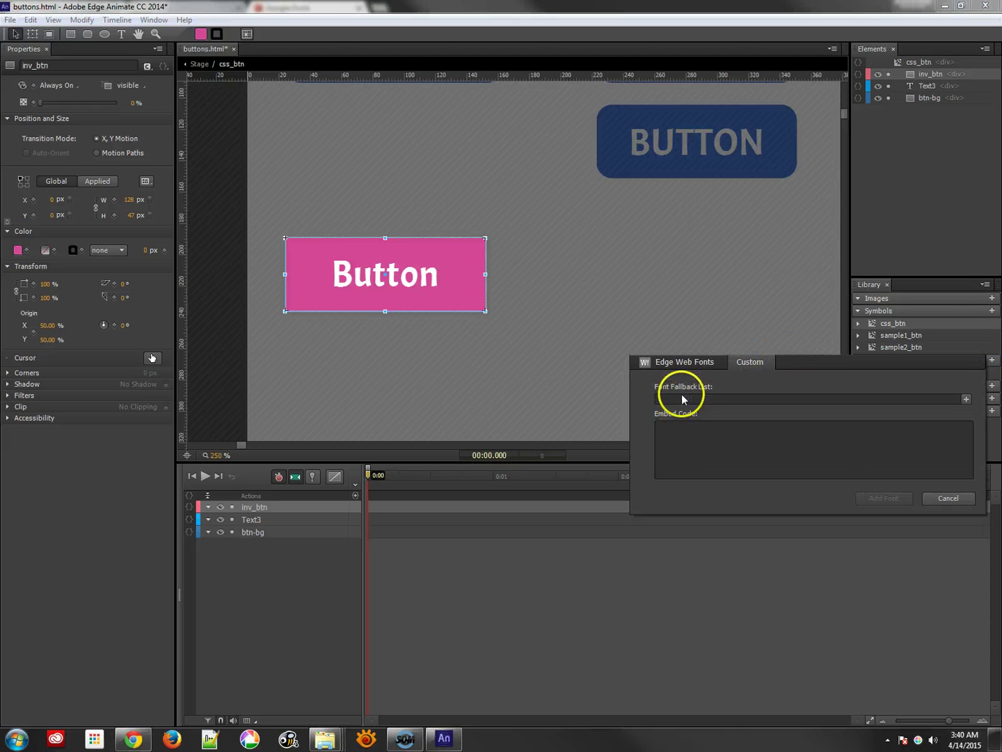
click(688, 428)
text(<link href='http://fonts.googleapis.com/css?family=Raleway' rel='stylesheet' type='text/css'>)
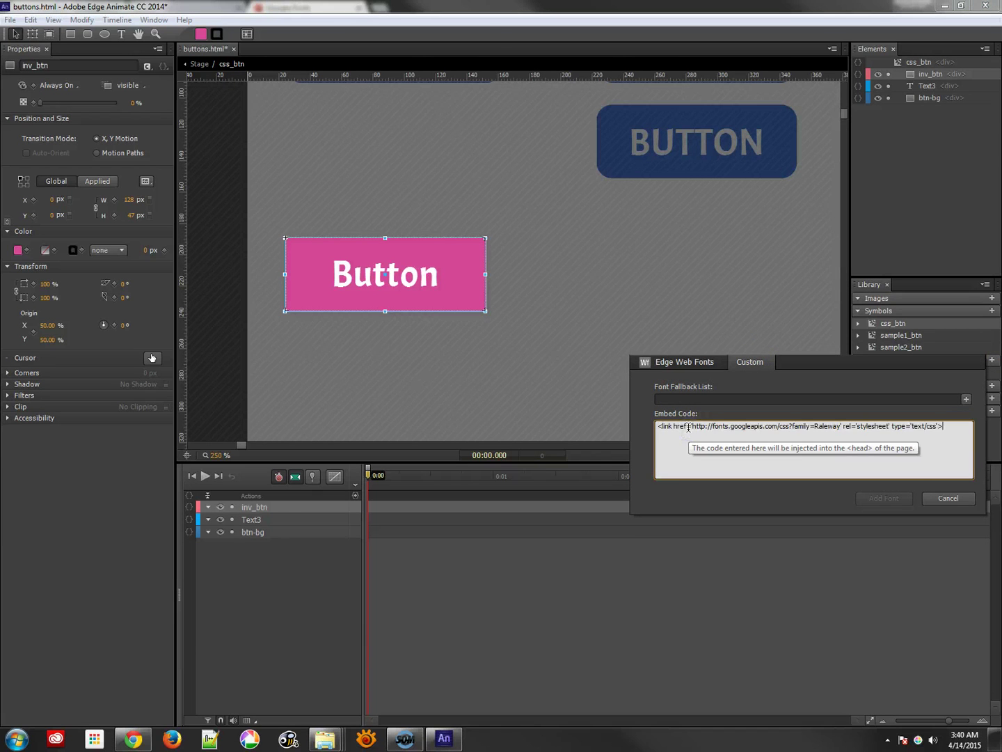
key(Escape)
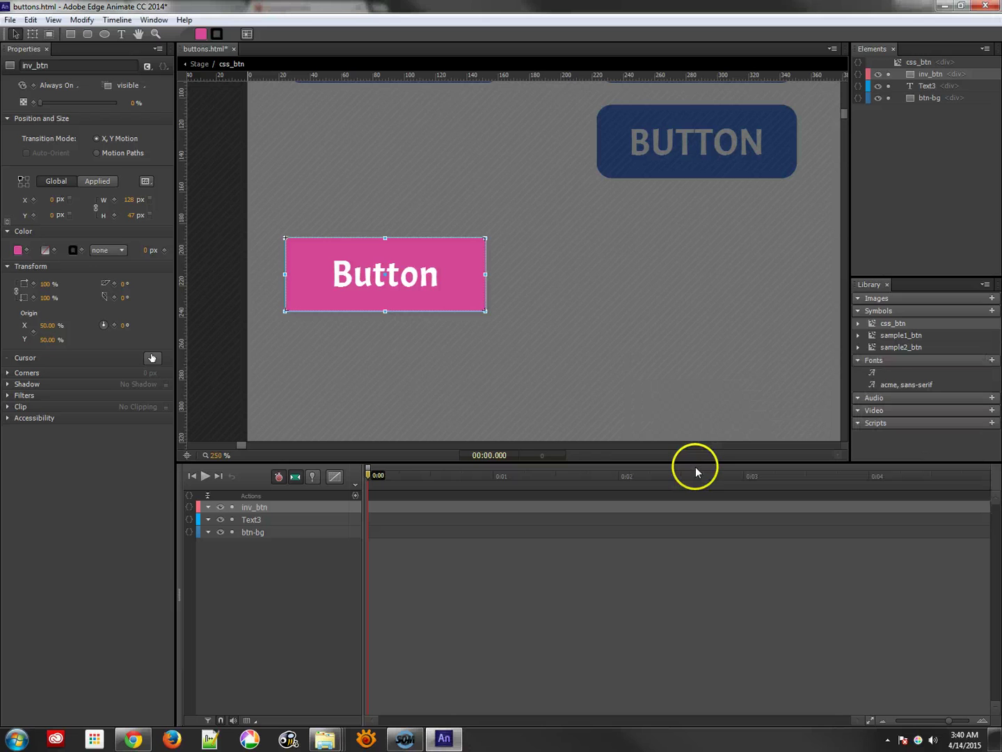
click(875, 376)
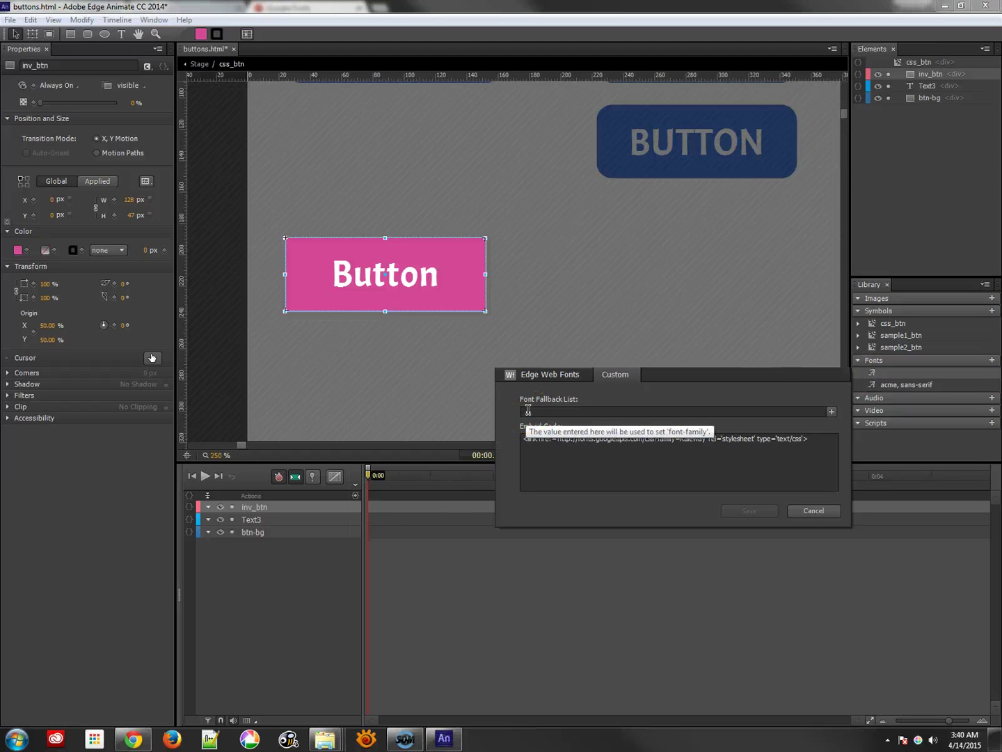
Copy the font-family: 'Raleway', sans-serif; line from the Google Fonts Use page
click(129, 736)
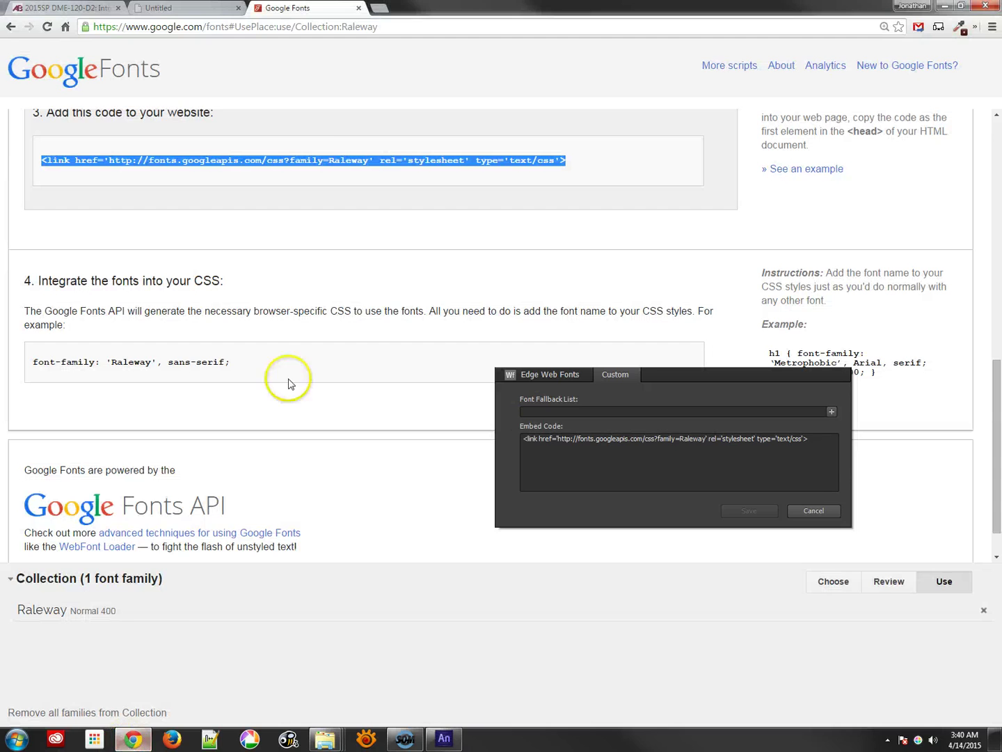
drag(290, 383, 106, 370)
key(ctrl+c)
click(235, 368)
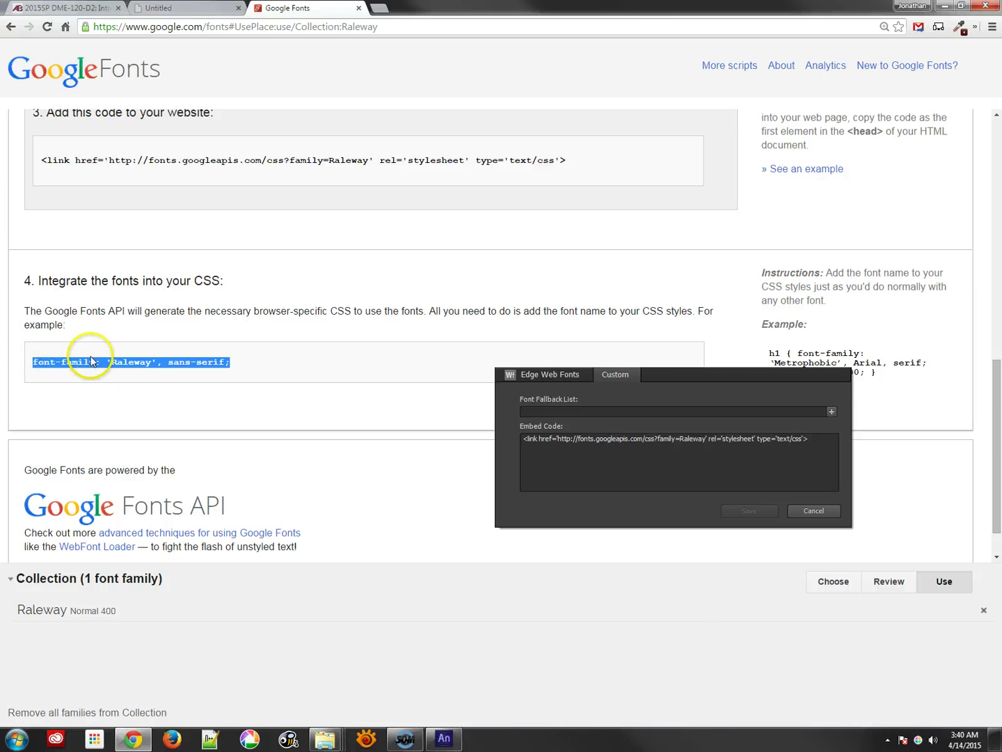
Set the custom font's fallback list to 'Raleway', sans-serif; and save the font
click(444, 739)
click(530, 411)
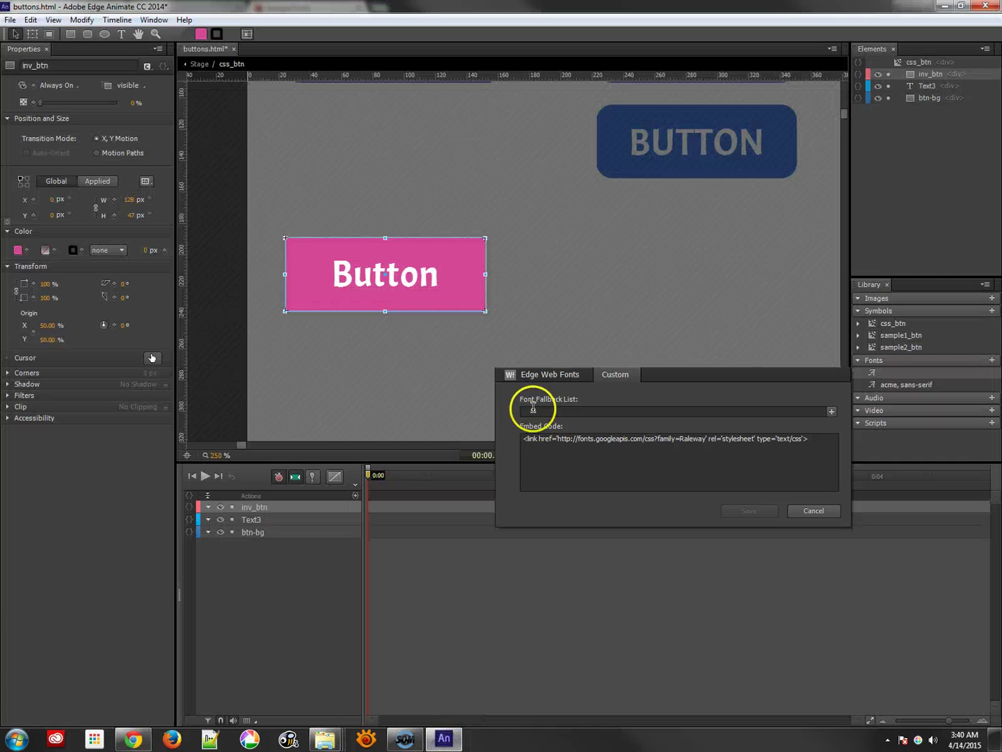
key(ctrl+v)
click(561, 411)
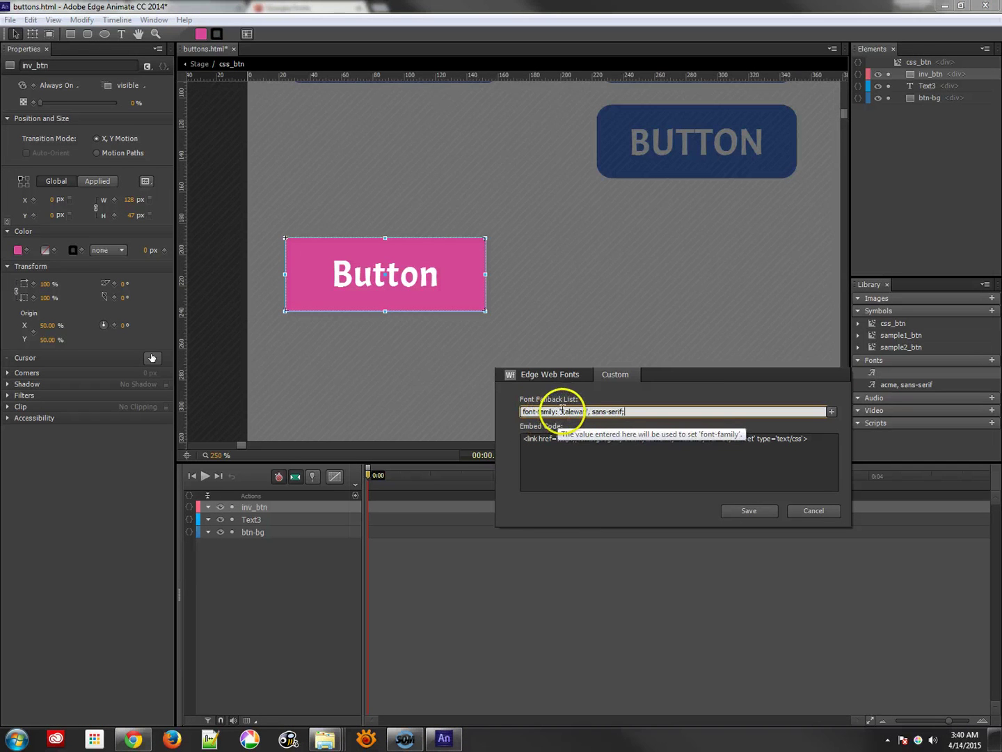
key(BackSpace)
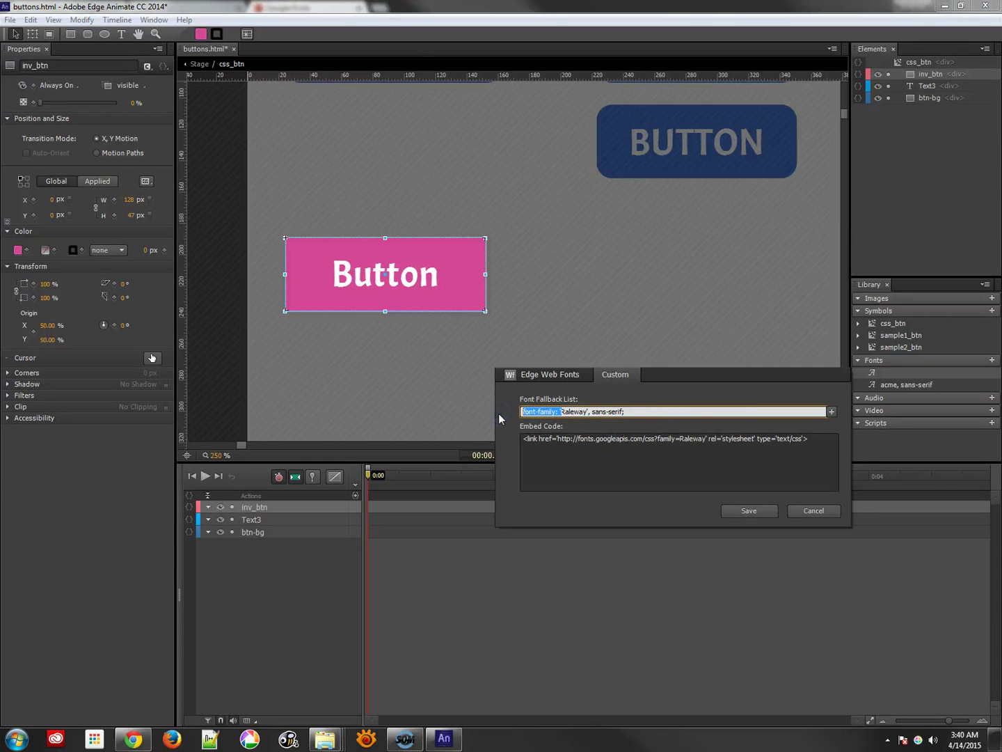
key(BackSpace)
click(589, 411)
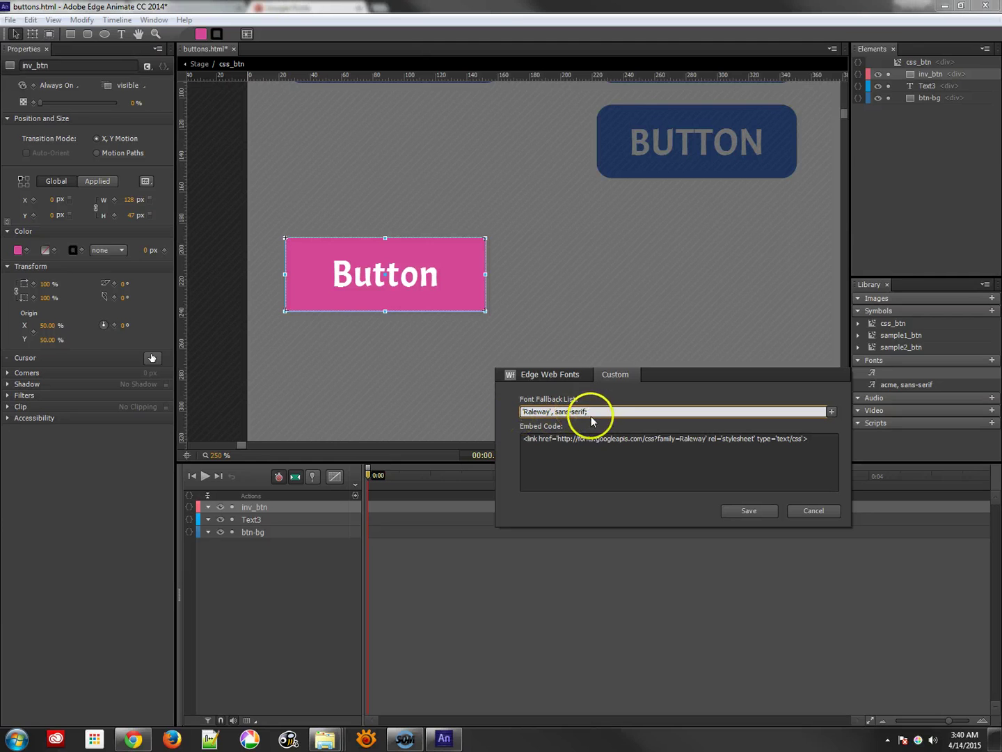
click(744, 512)
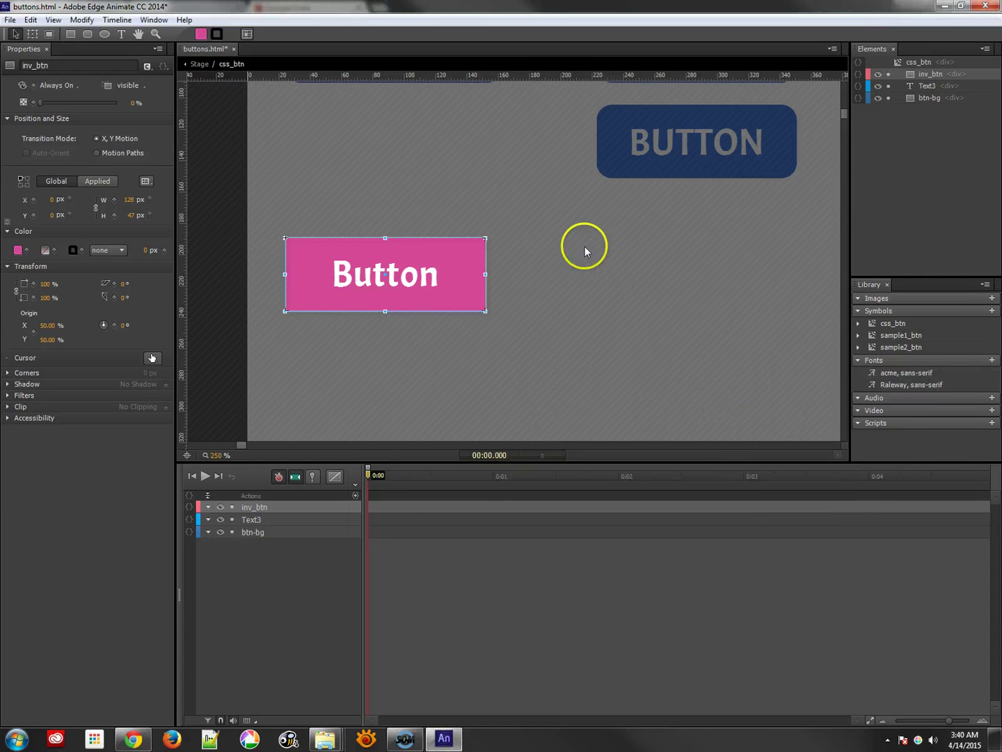
Set the font of css_btn's Text3 label to Raleway, sans-serif
click(412, 282)
click(254, 520)
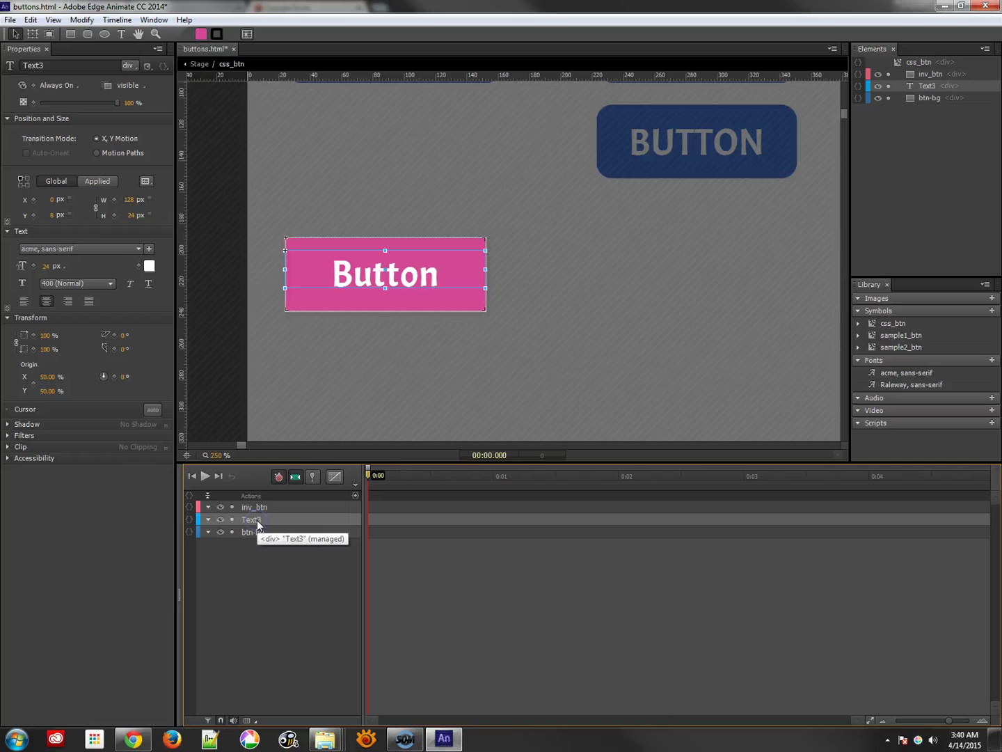
click(116, 249)
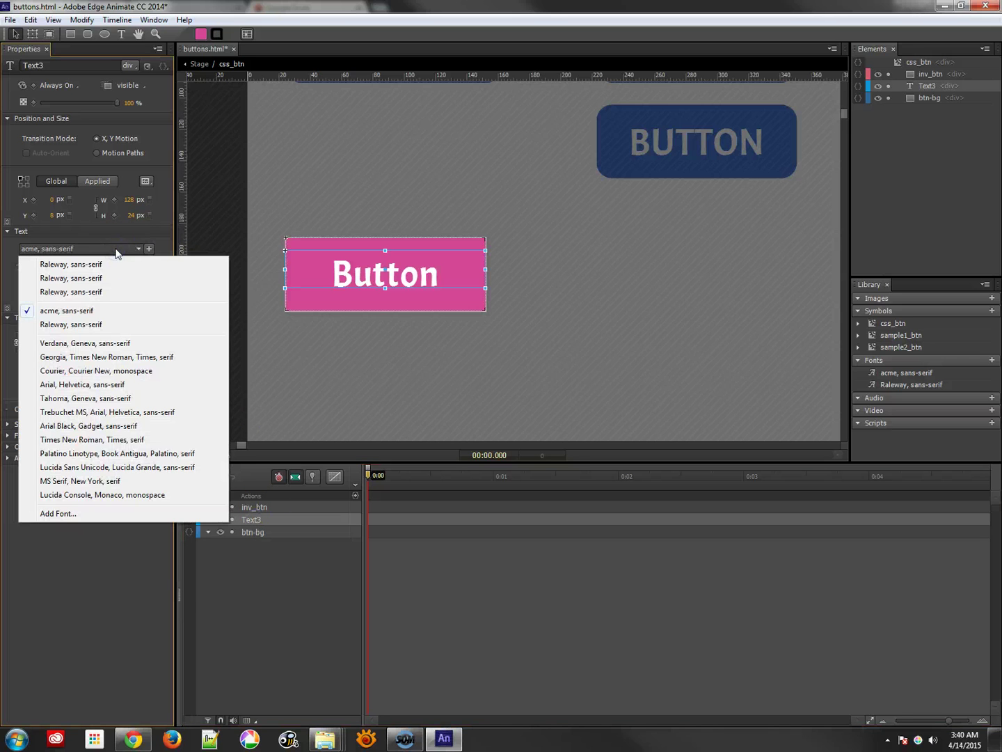
click(76, 291)
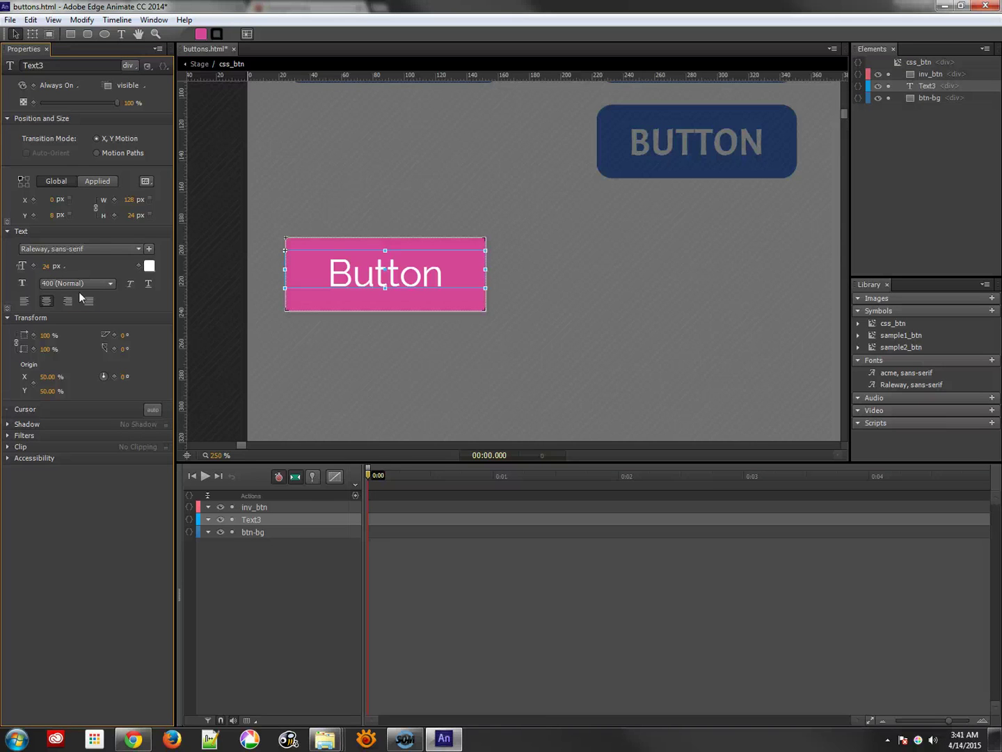
click(58, 248)
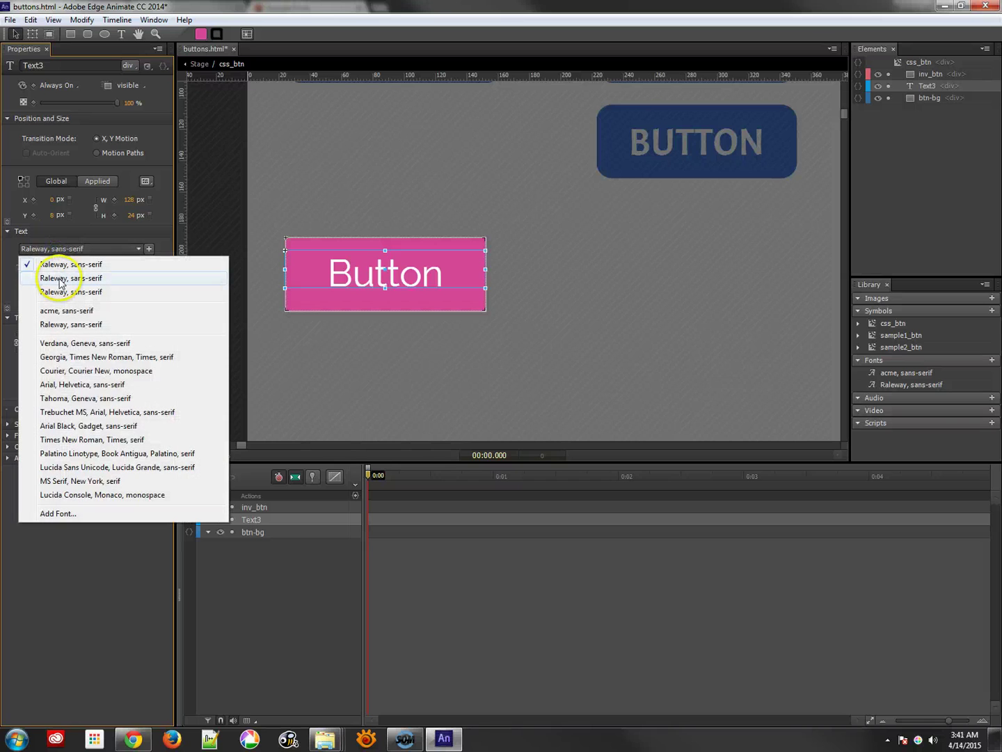
click(60, 278)
click(62, 249)
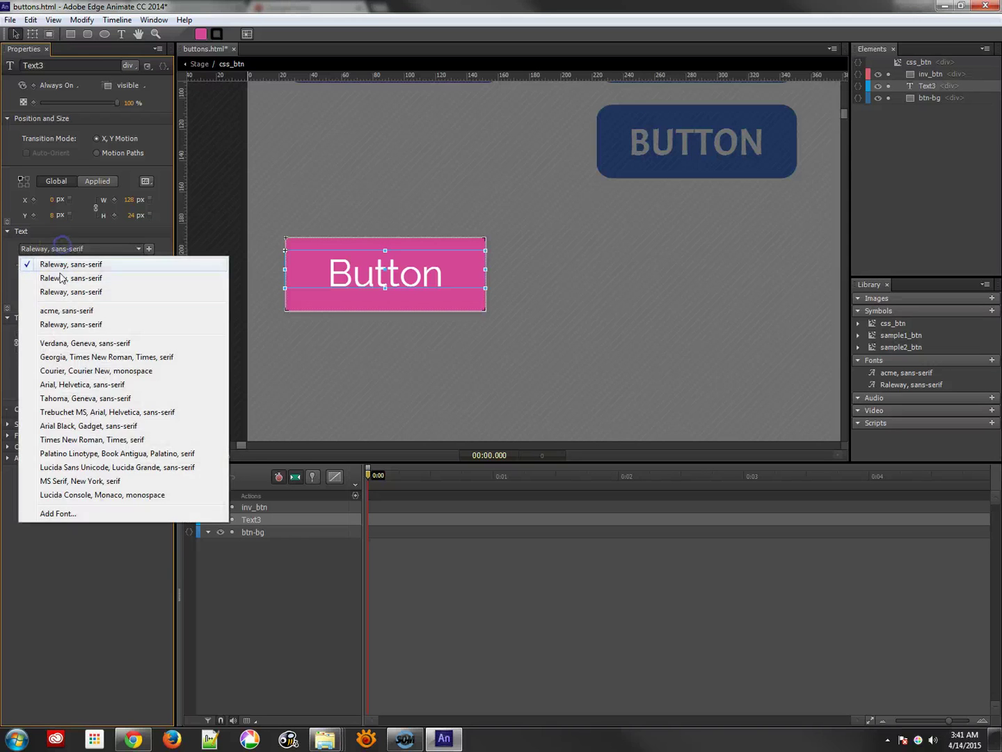
click(60, 289)
click(161, 285)
click(364, 259)
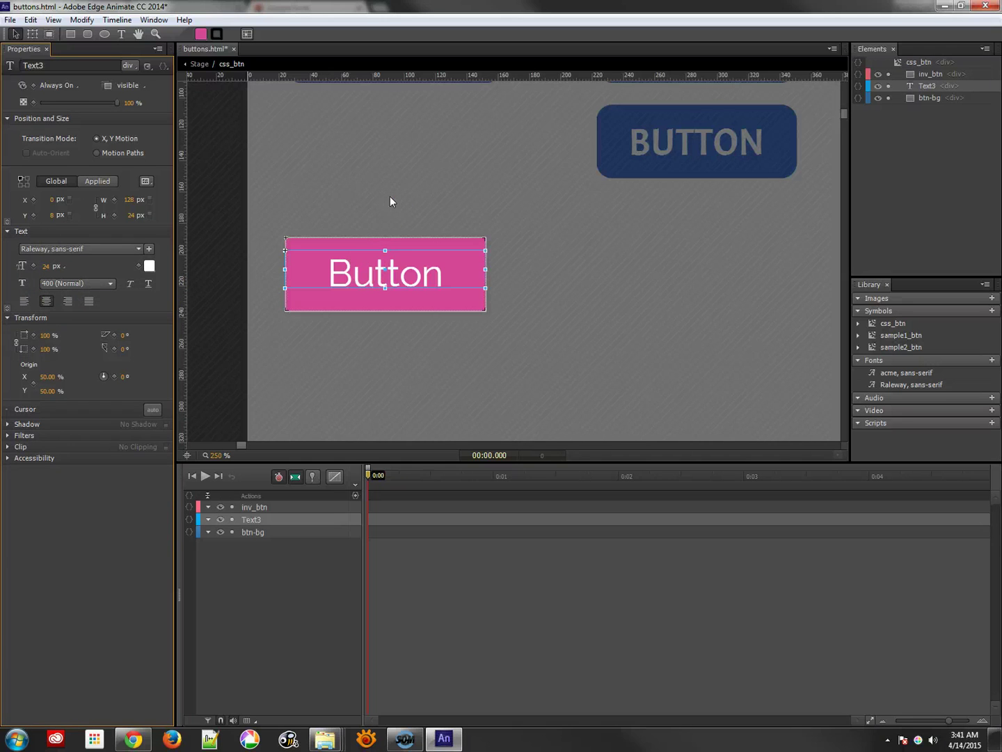
Unlock the inv_btn layer inside css_btn and select it in the Timeline
click(232, 508)
click(254, 533)
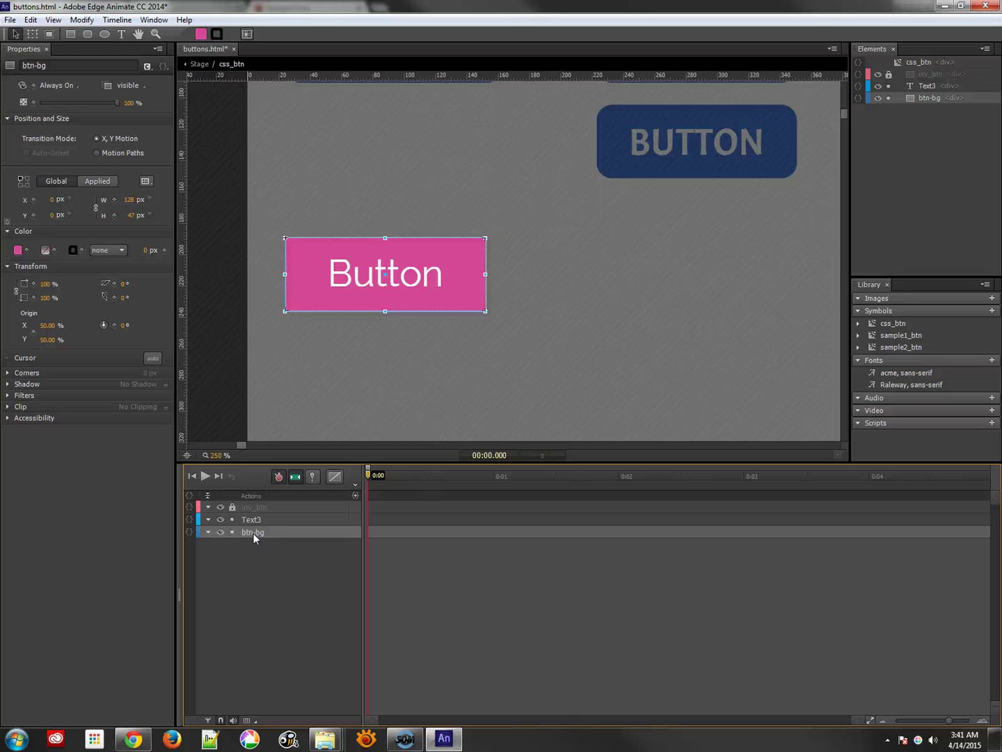
click(233, 507)
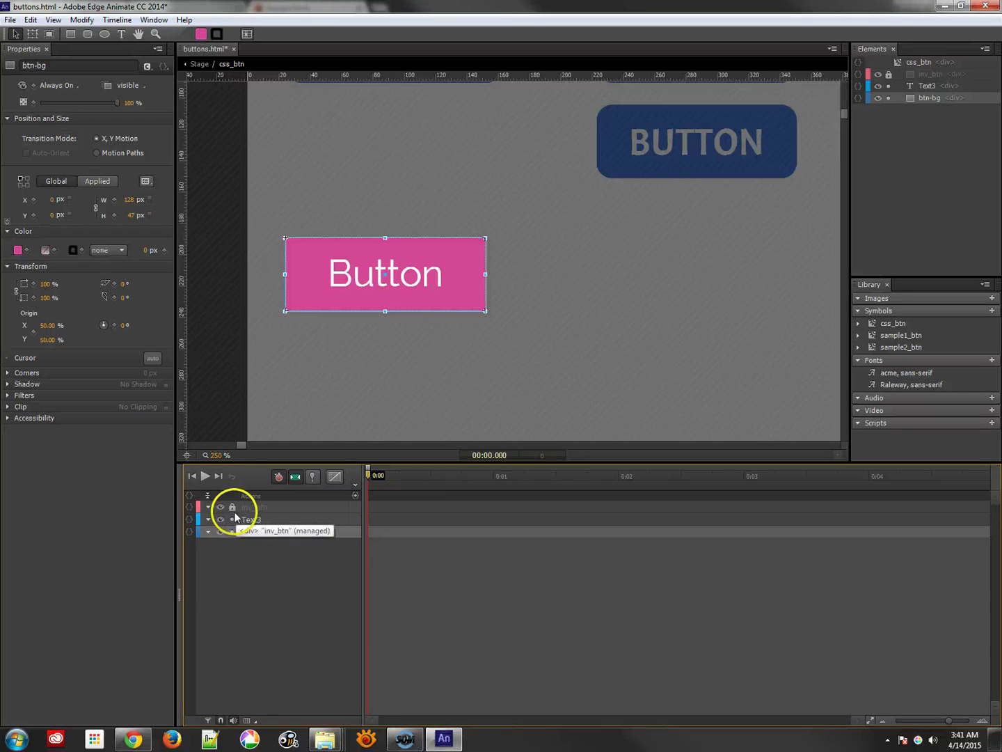
click(254, 509)
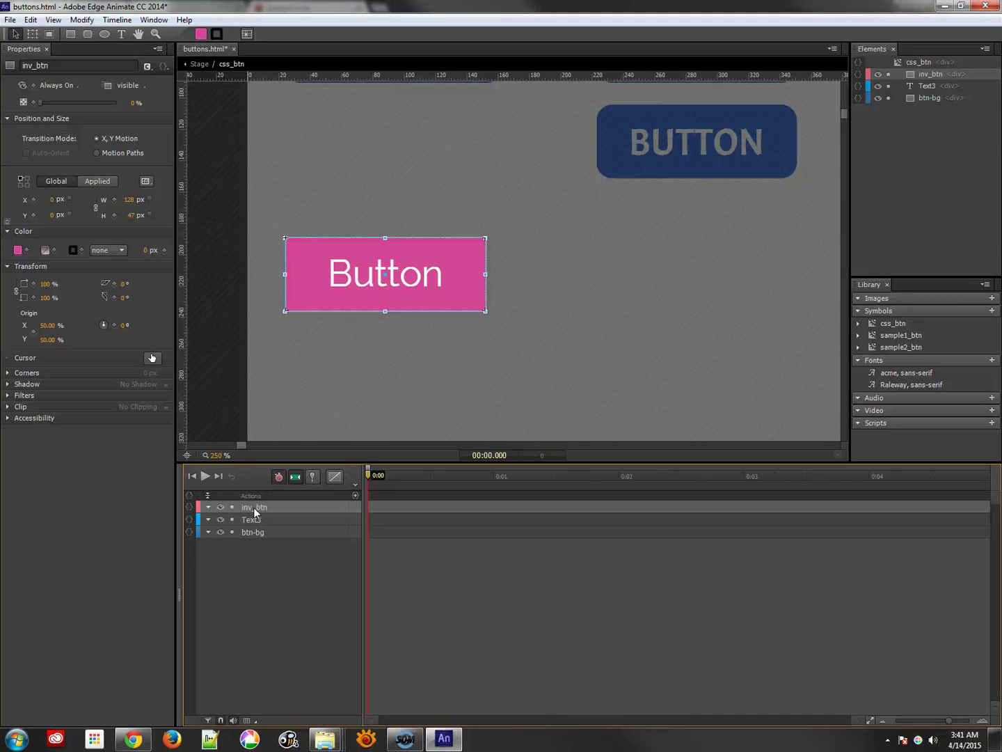
Copy Method3's mouseover background-color code line from the Moodle course page
click(133, 738)
click(66, 8)
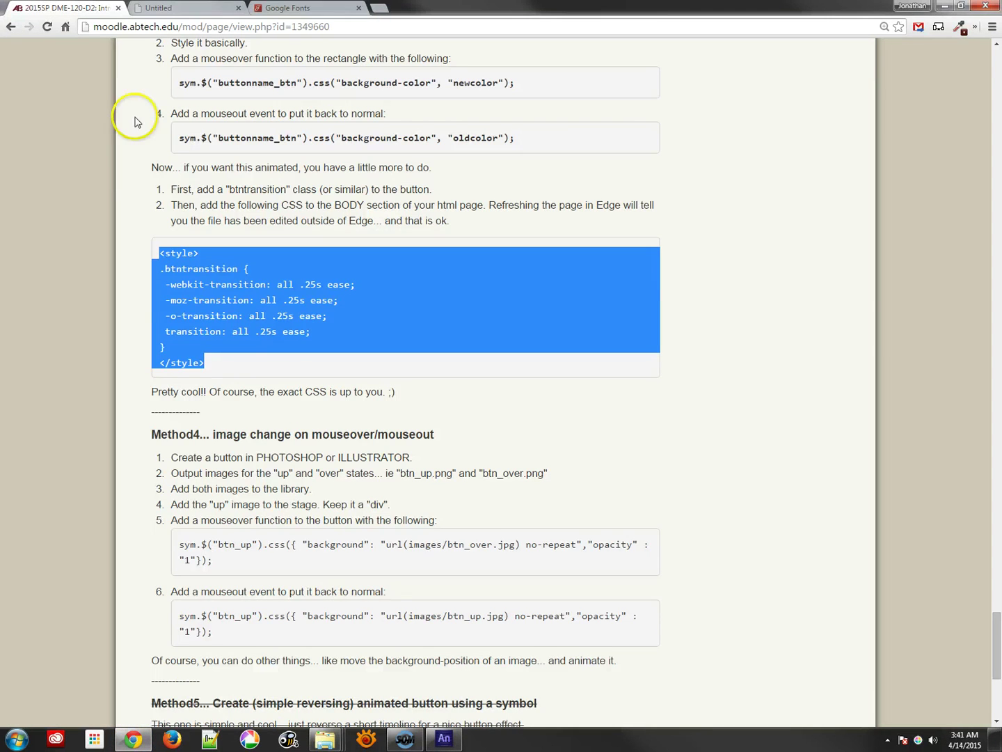
click(234, 380)
scroll(244, 381, up, 2)
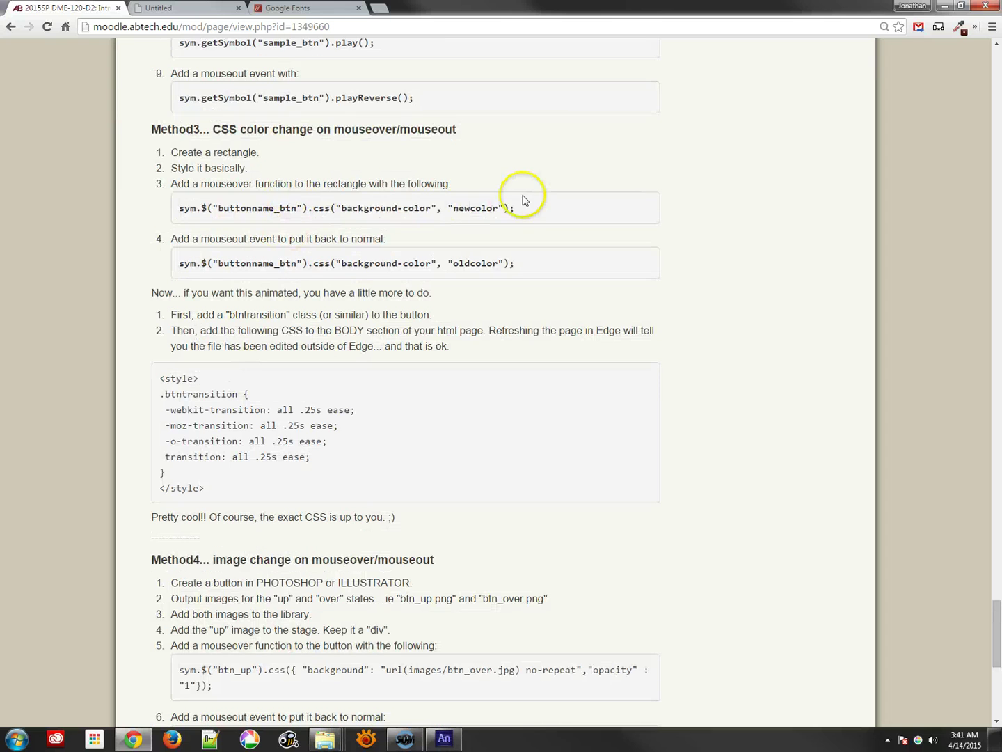
drag(524, 208, 184, 216)
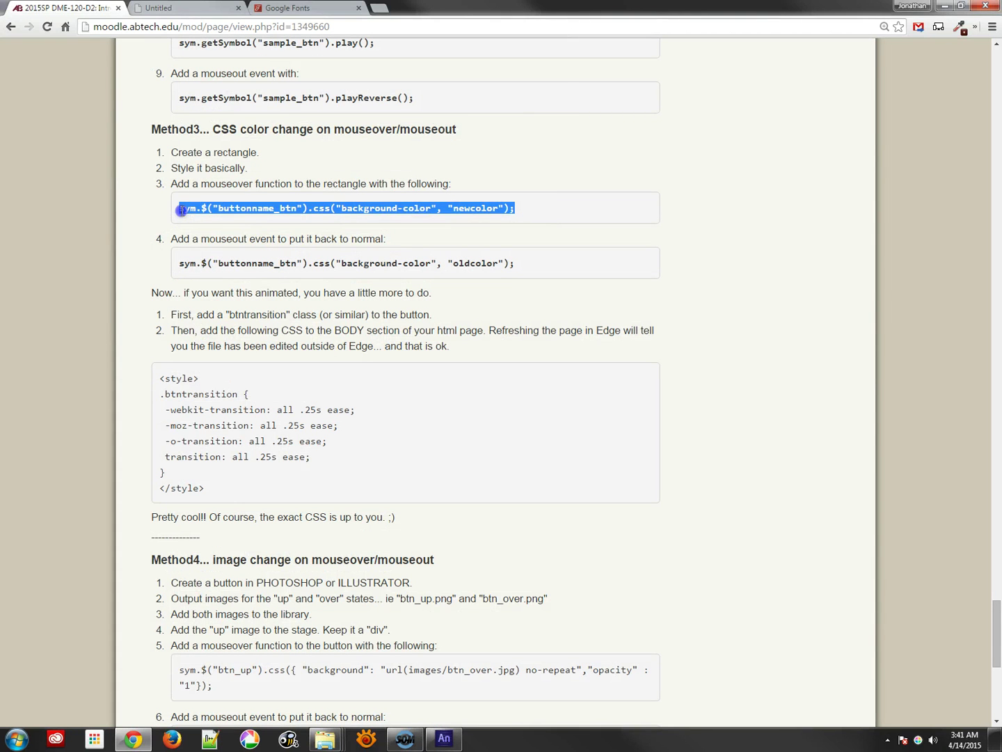
right_click(203, 256)
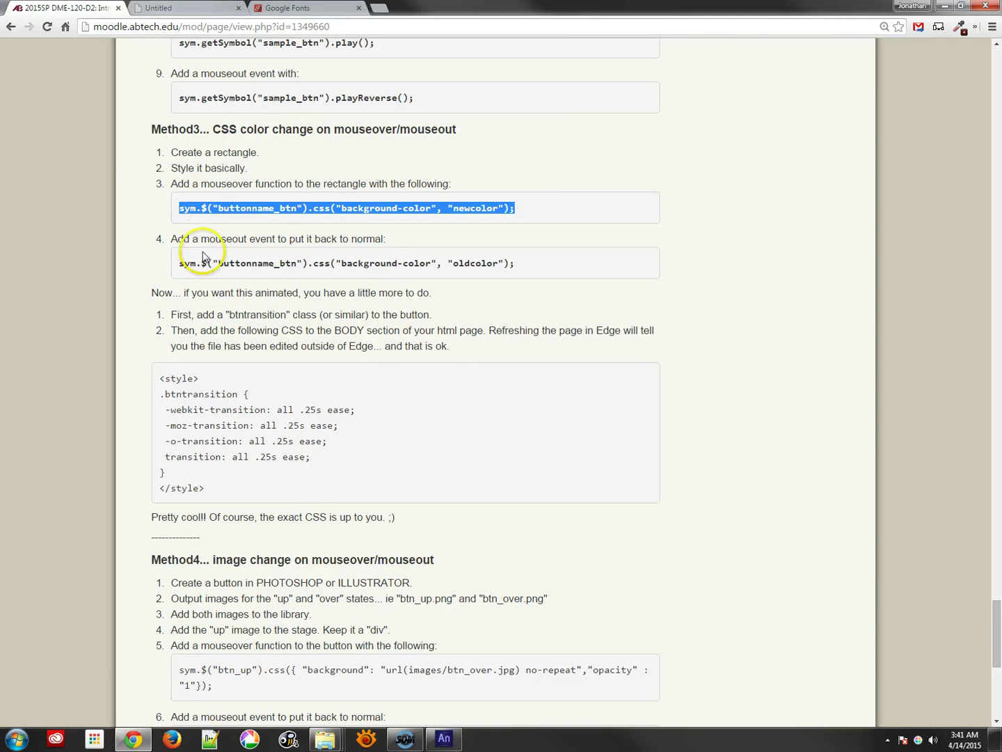
click(945, 6)
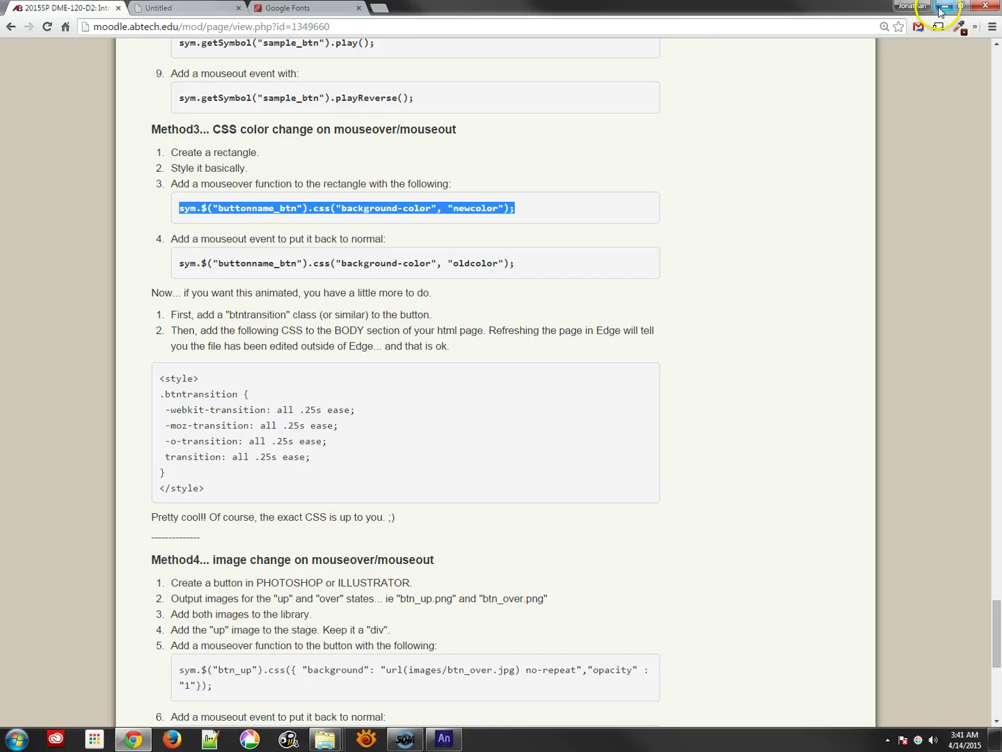
Add a mouseover action to inv_btn with the pasted background-color code targeting btn-bg
click(253, 534)
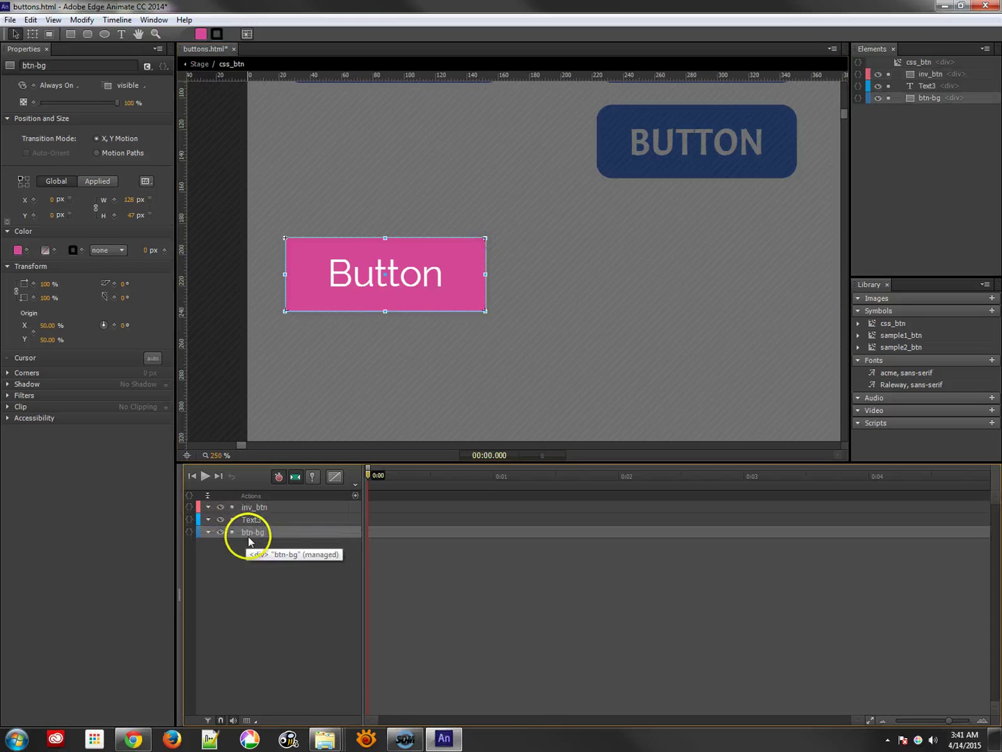
click(190, 508)
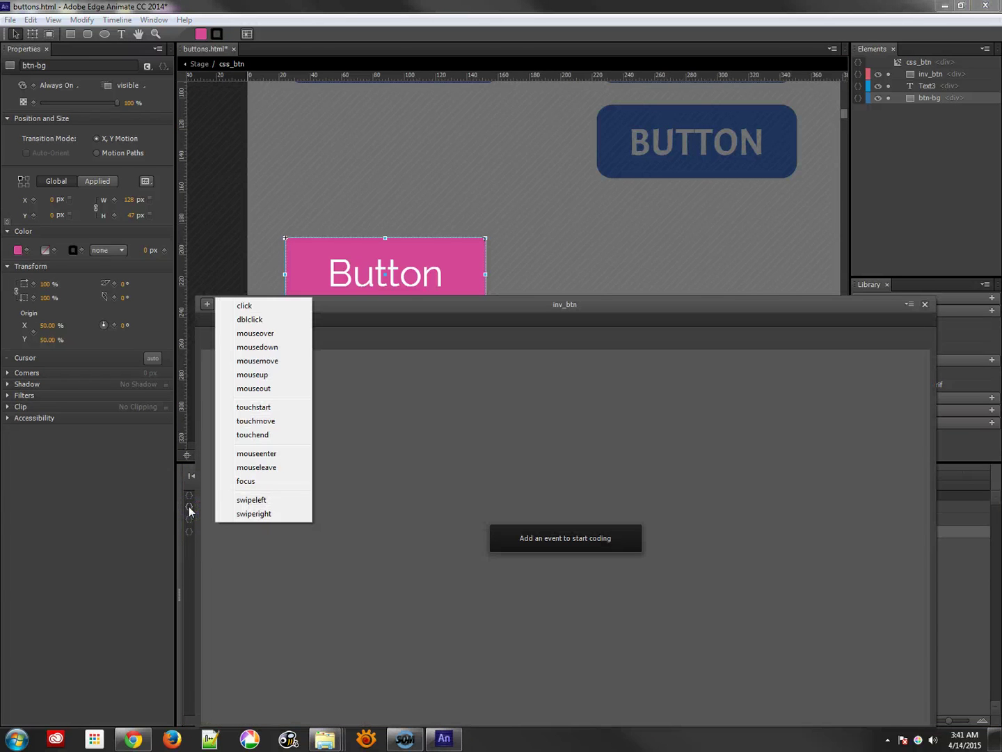
click(268, 339)
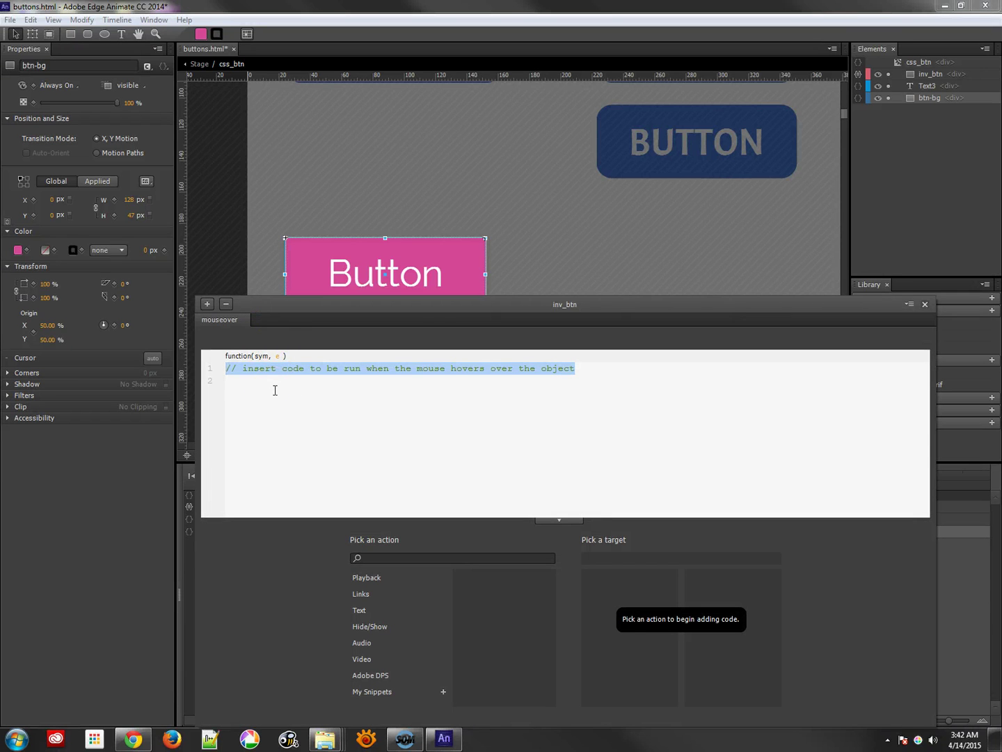
text(sym.$("buttonname_btn").css("background-color", "newcolor");)
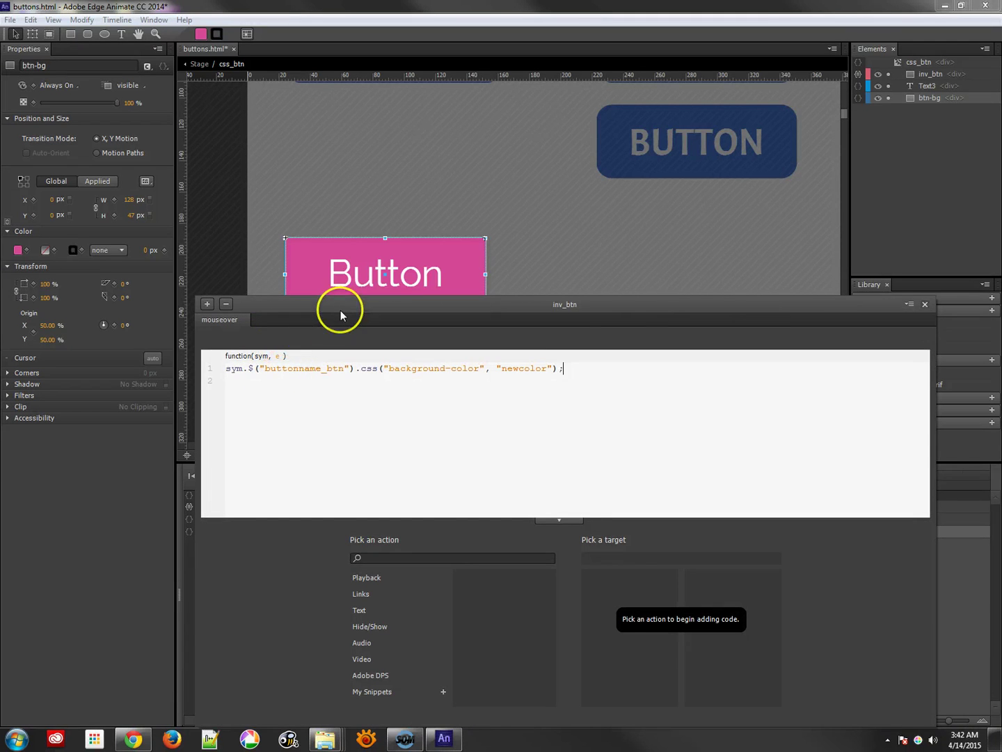
drag(340, 316, 483, 231)
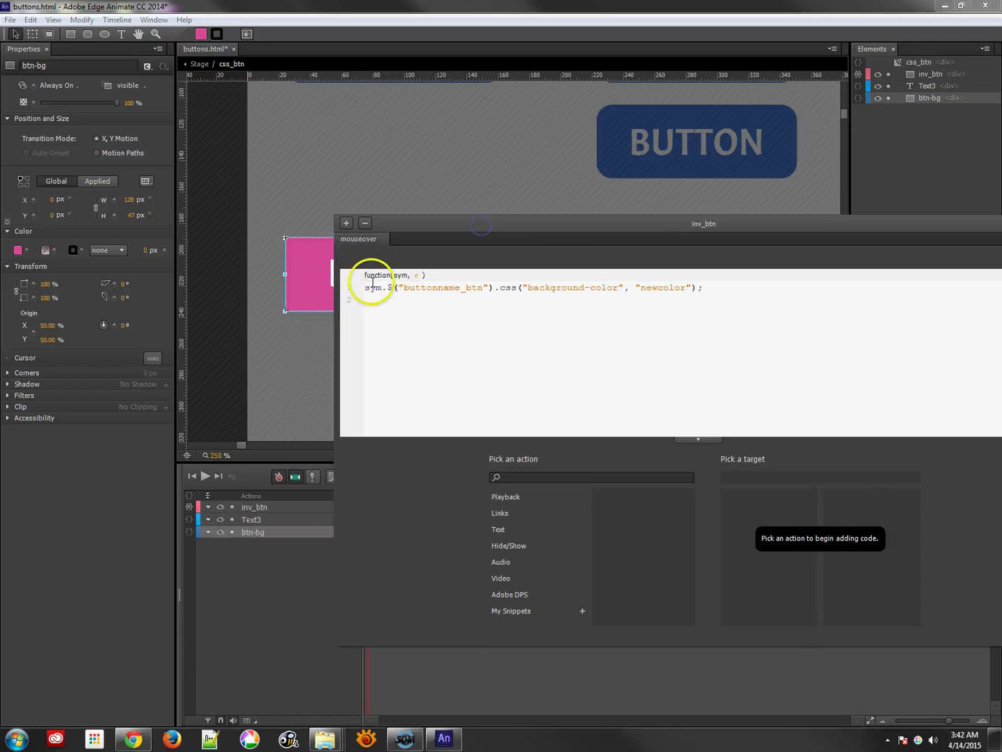
drag(365, 287, 489, 288)
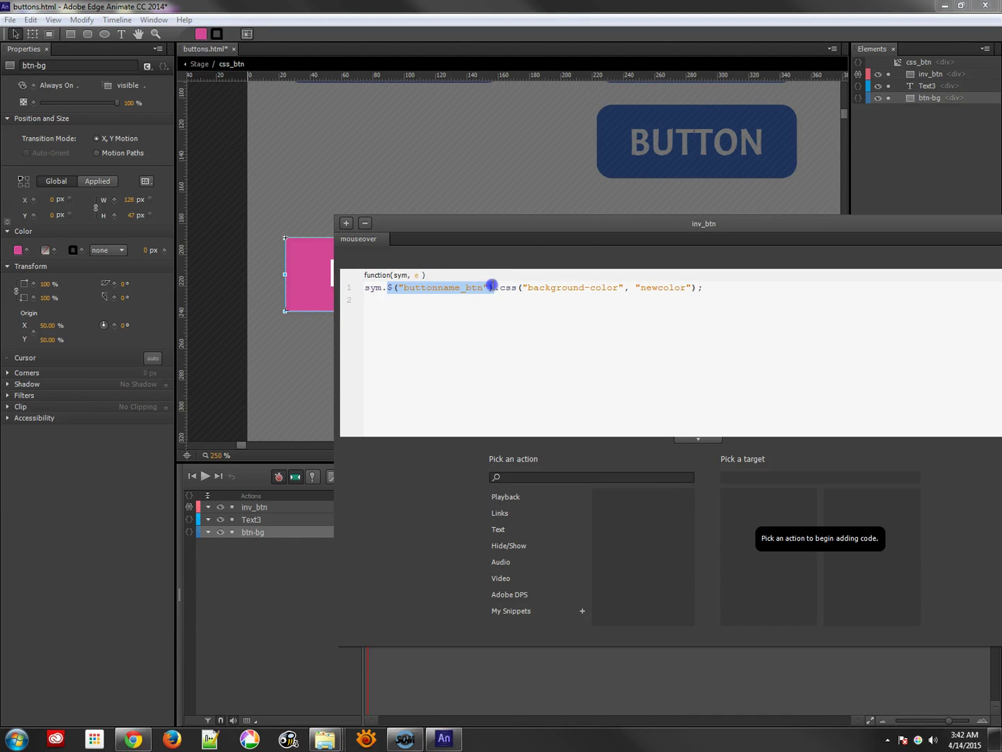
drag(544, 288, 615, 288)
double_click(666, 287)
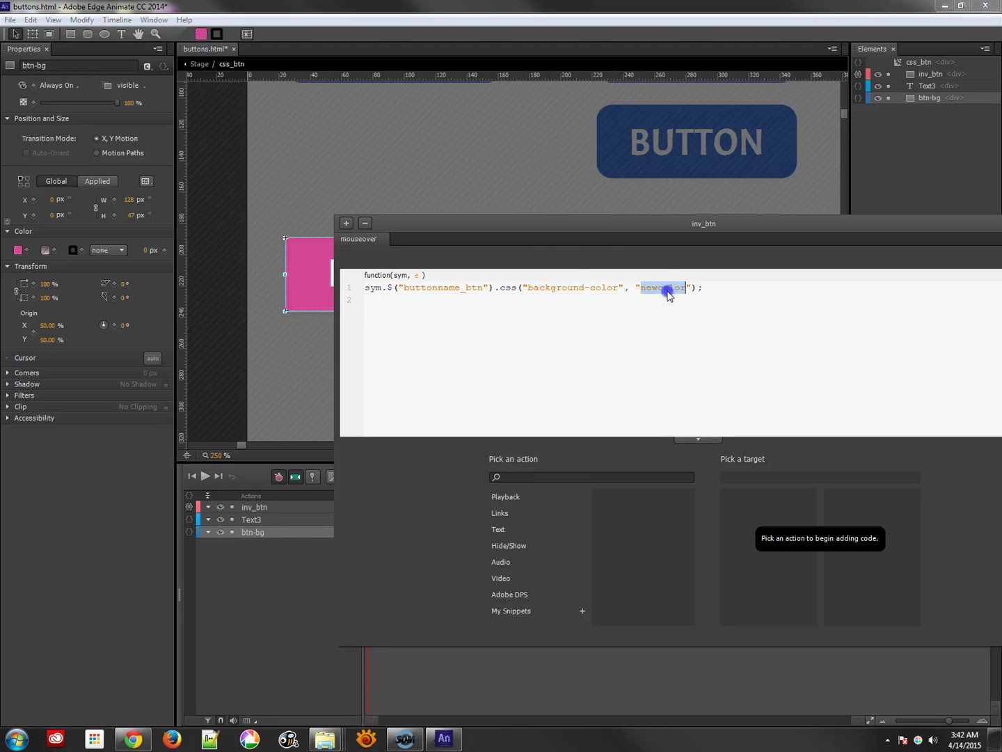
drag(512, 224, 510, 330)
drag(404, 391, 463, 389)
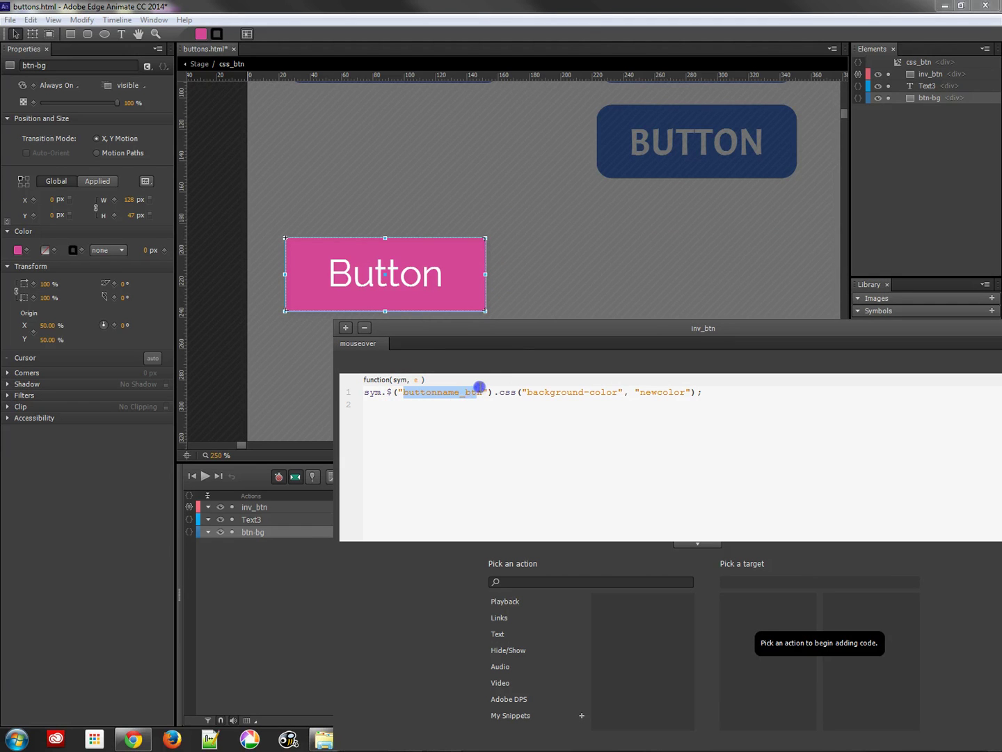
text(btn-)
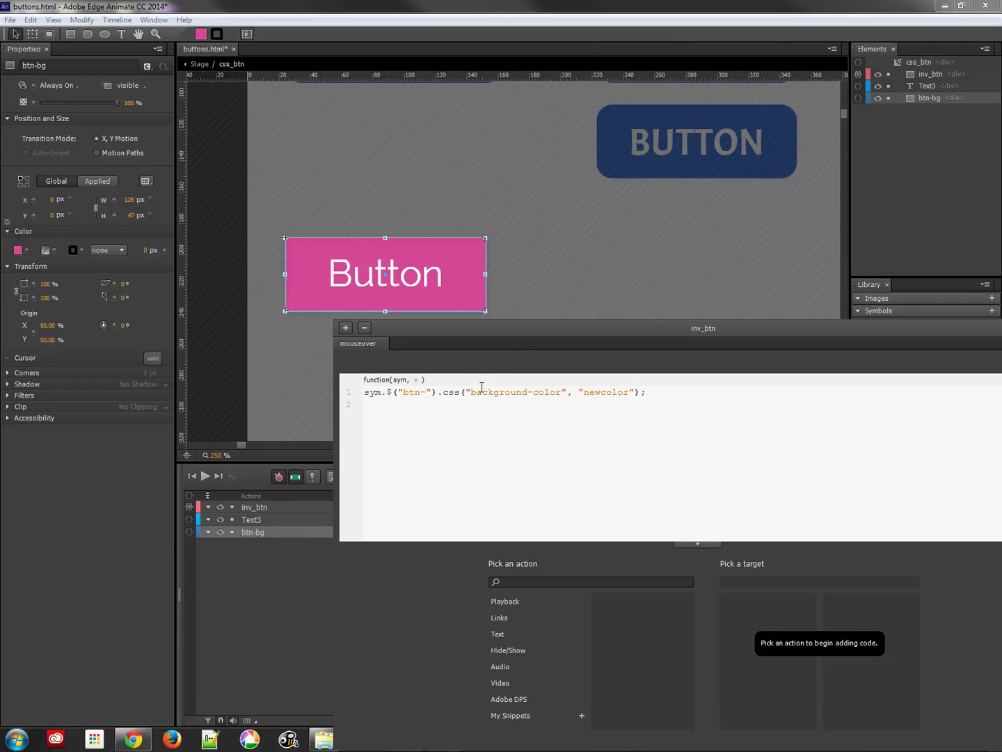
text(bg)
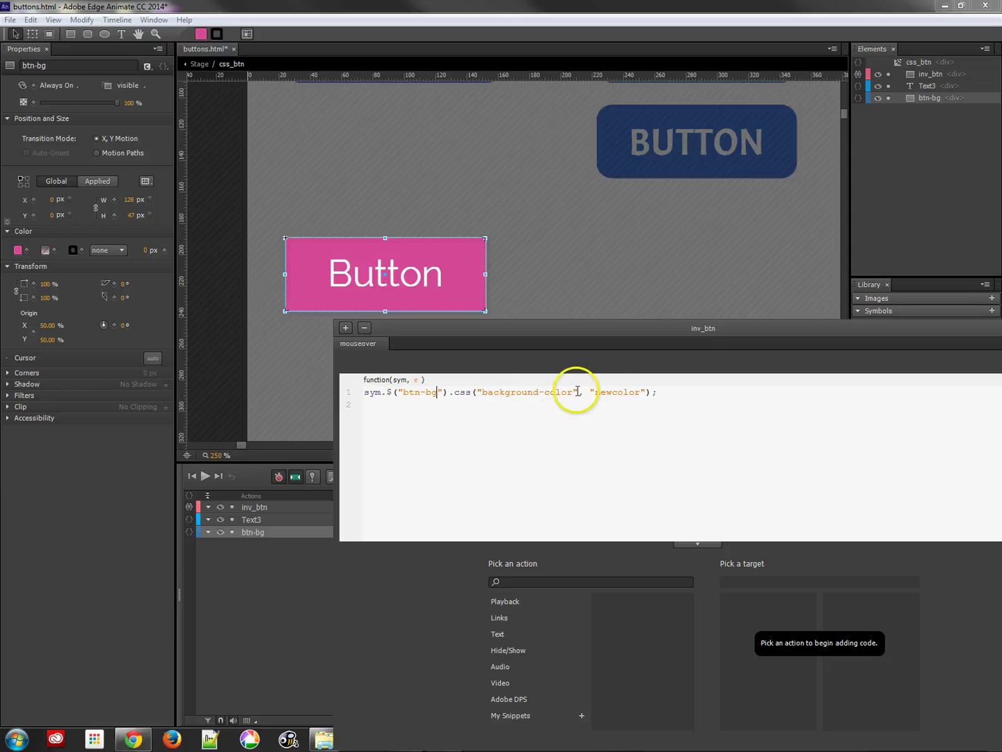
Replace the newcolor placeholder with the eyedropper-sampled blue #0D94D5
double_click(608, 393)
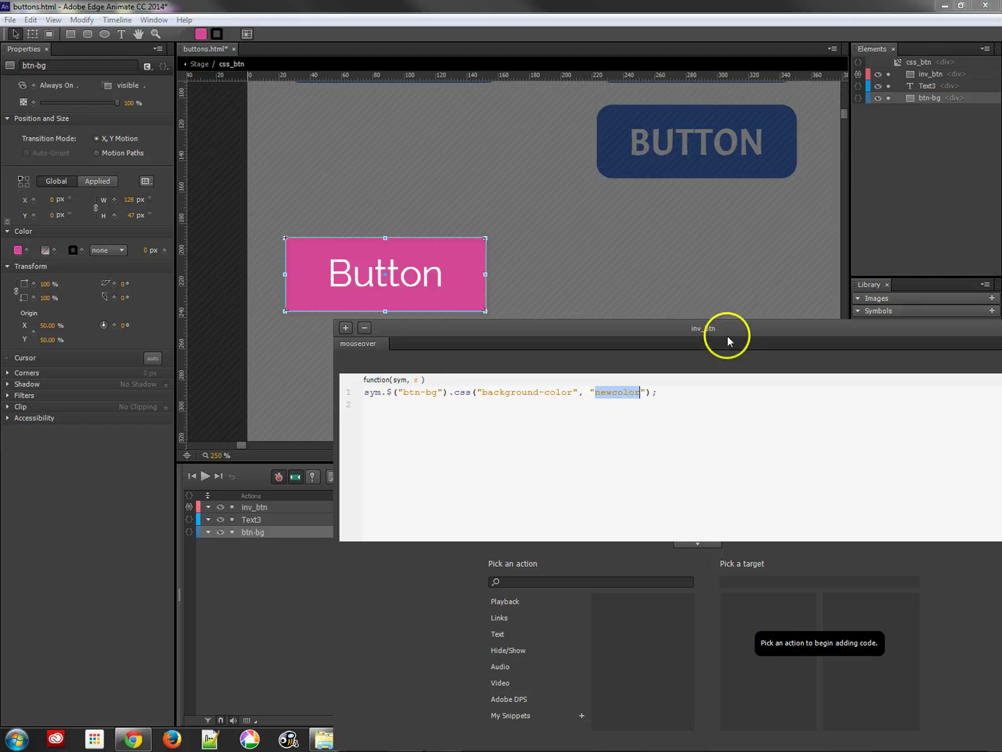
drag(727, 333, 609, 257)
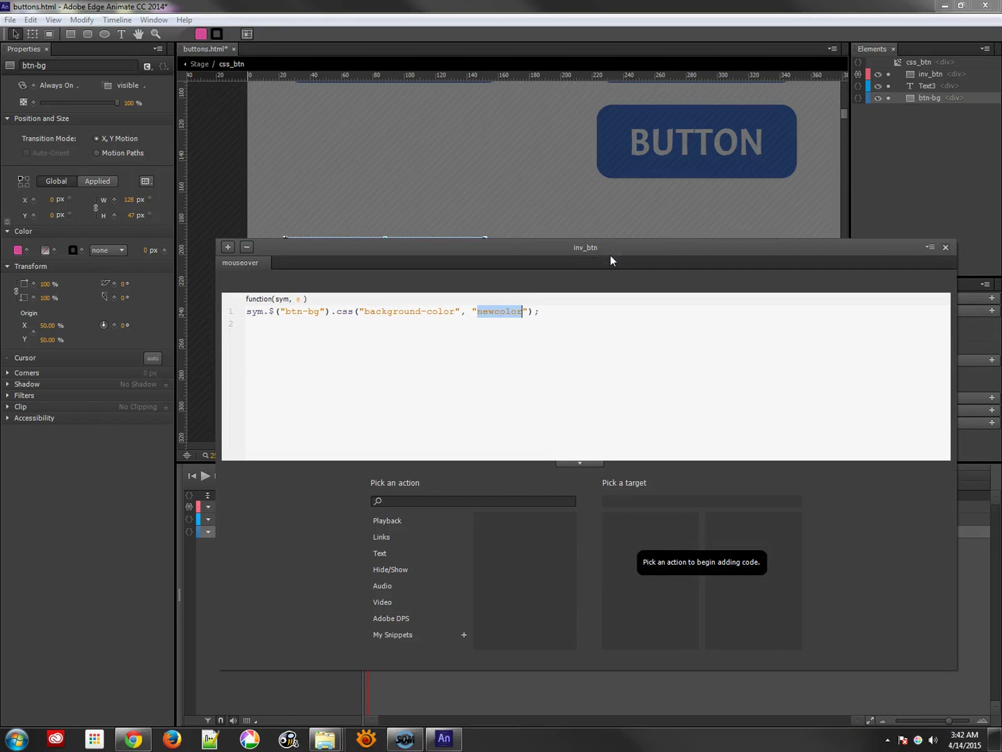
click(917, 738)
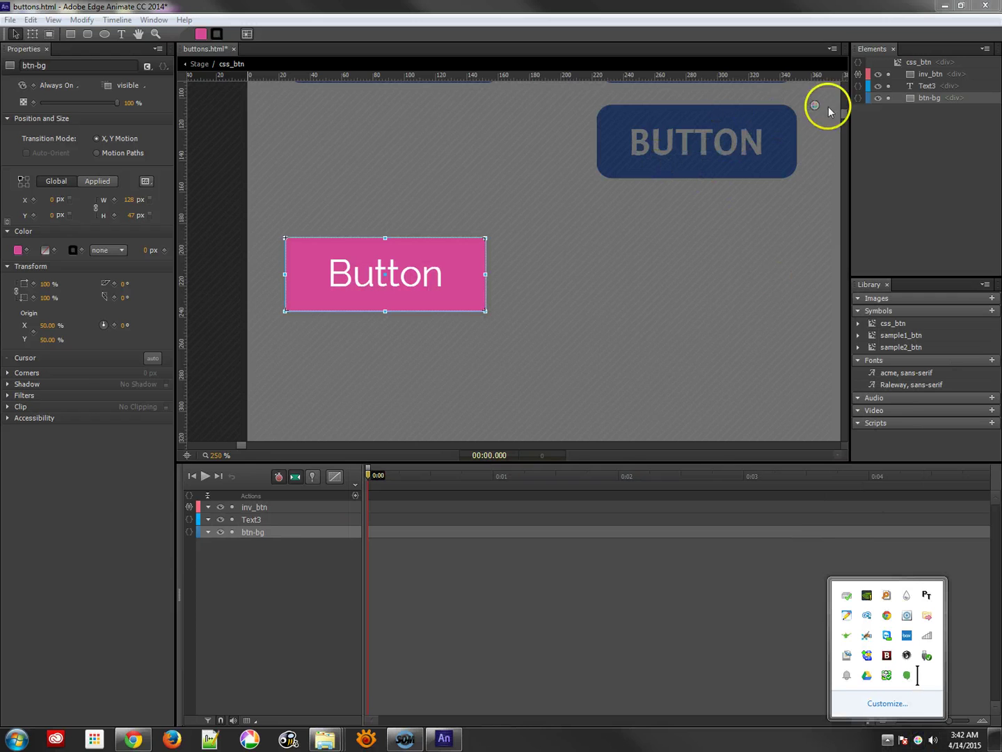
drag(918, 738, 926, 694)
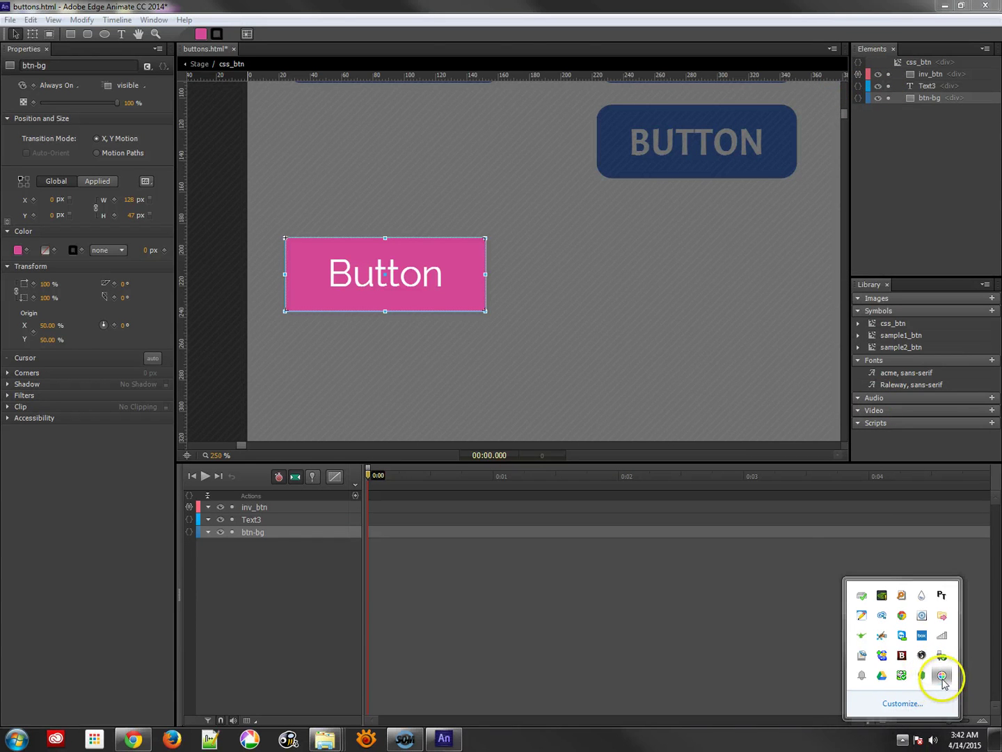
click(943, 679)
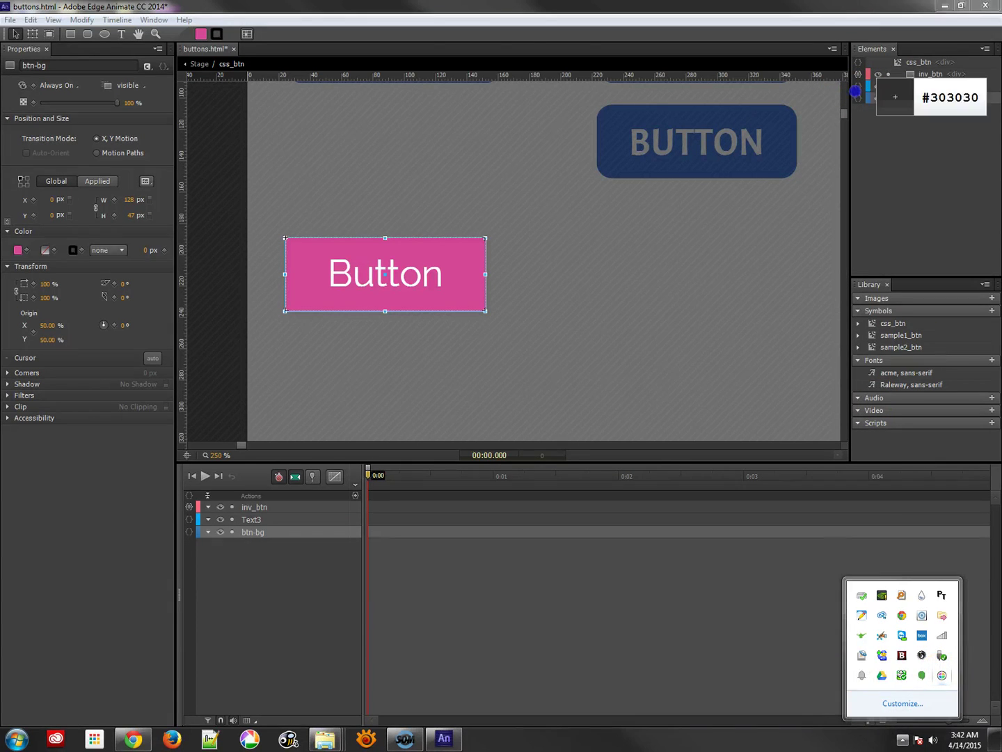
click(870, 87)
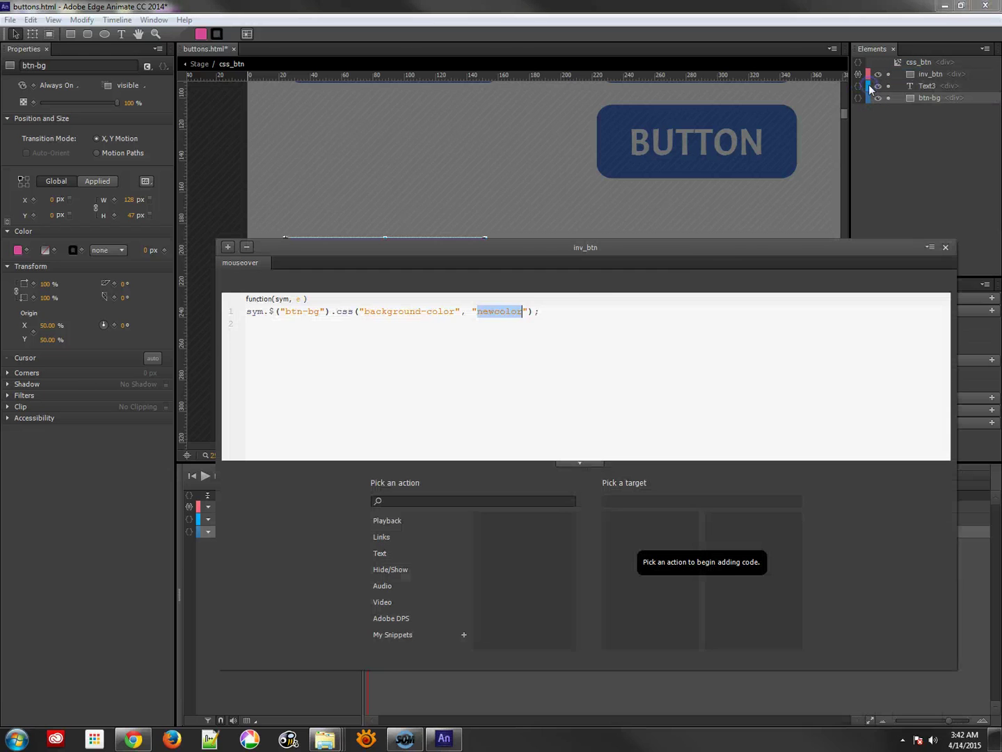
text(#0D94D5)
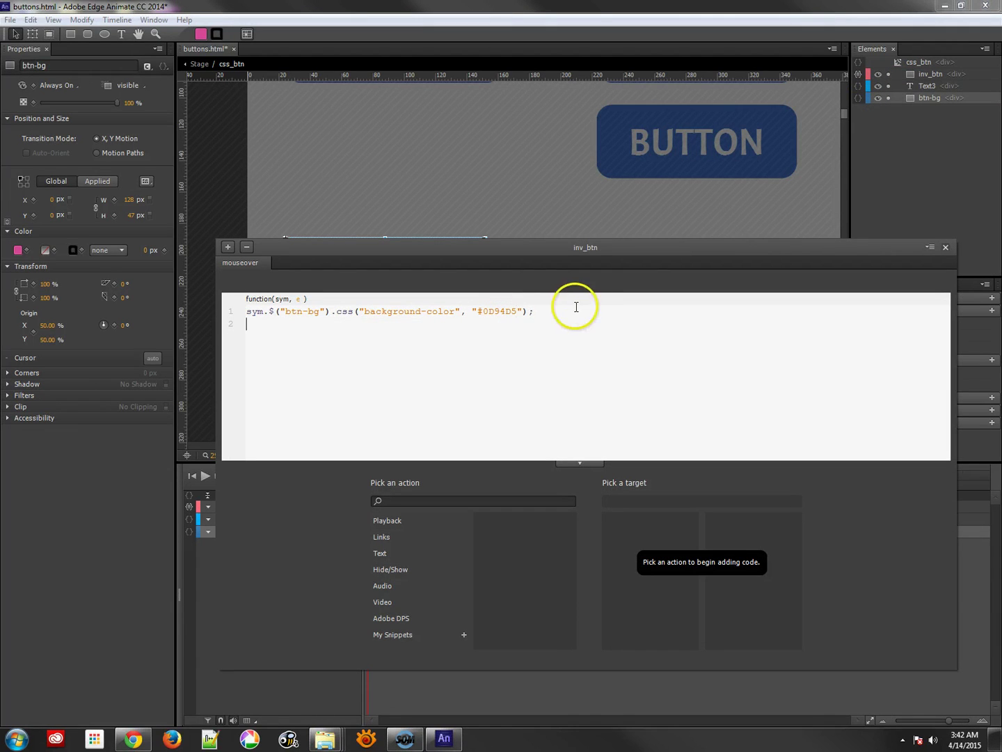
Add a mouseout action to inv_btn containing the copied background-color code
drag(575, 306, 231, 307)
key(ctrl+c)
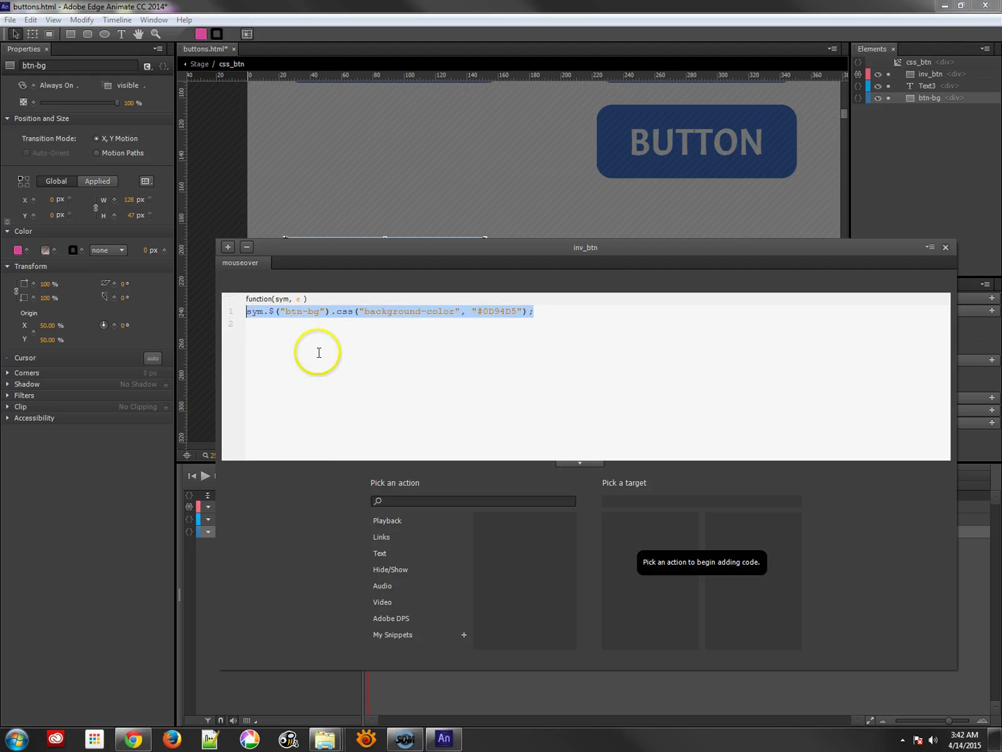
click(229, 247)
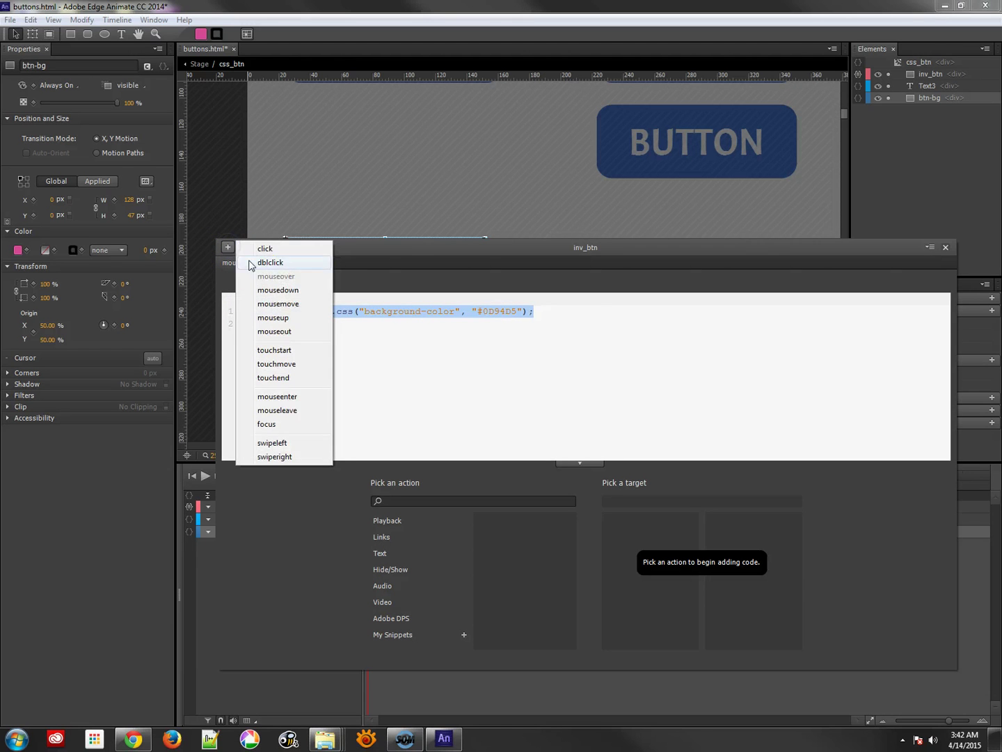
click(285, 332)
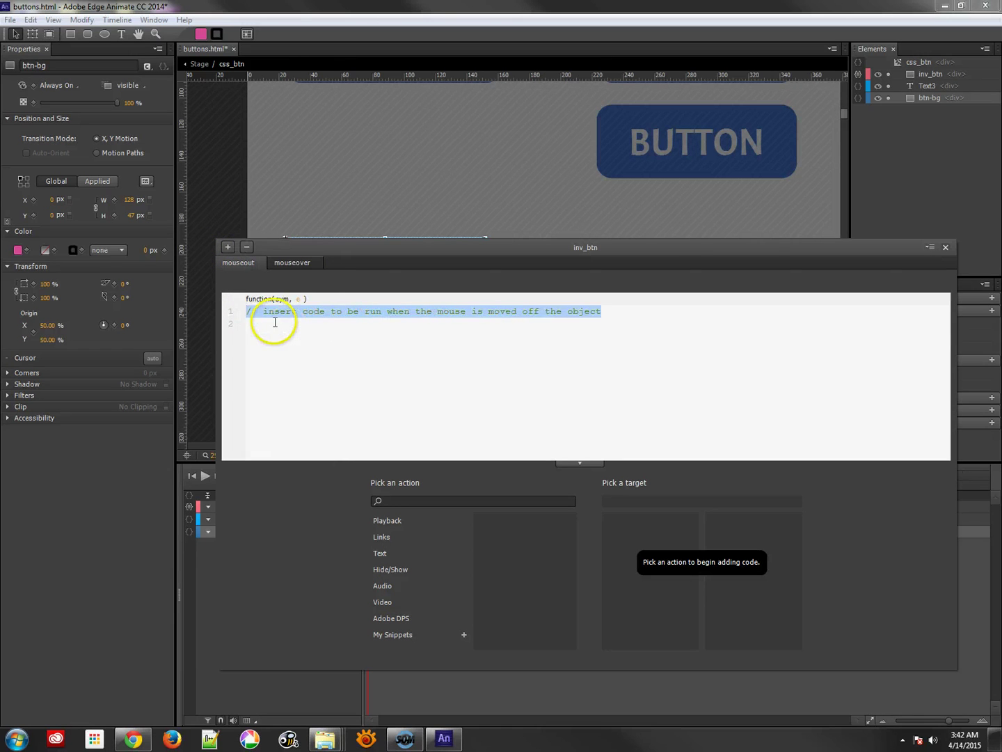
key(ctrl+v)
drag(454, 238, 496, 337)
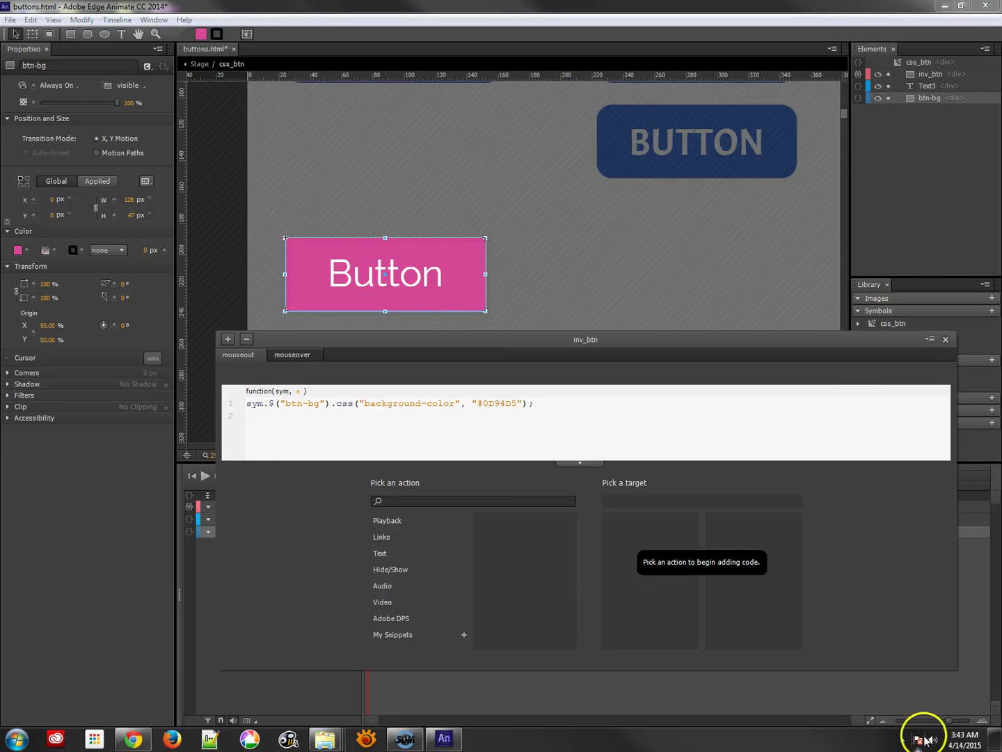
Sample the pink button's colour with Instant Eyedropper and review its options
click(903, 739)
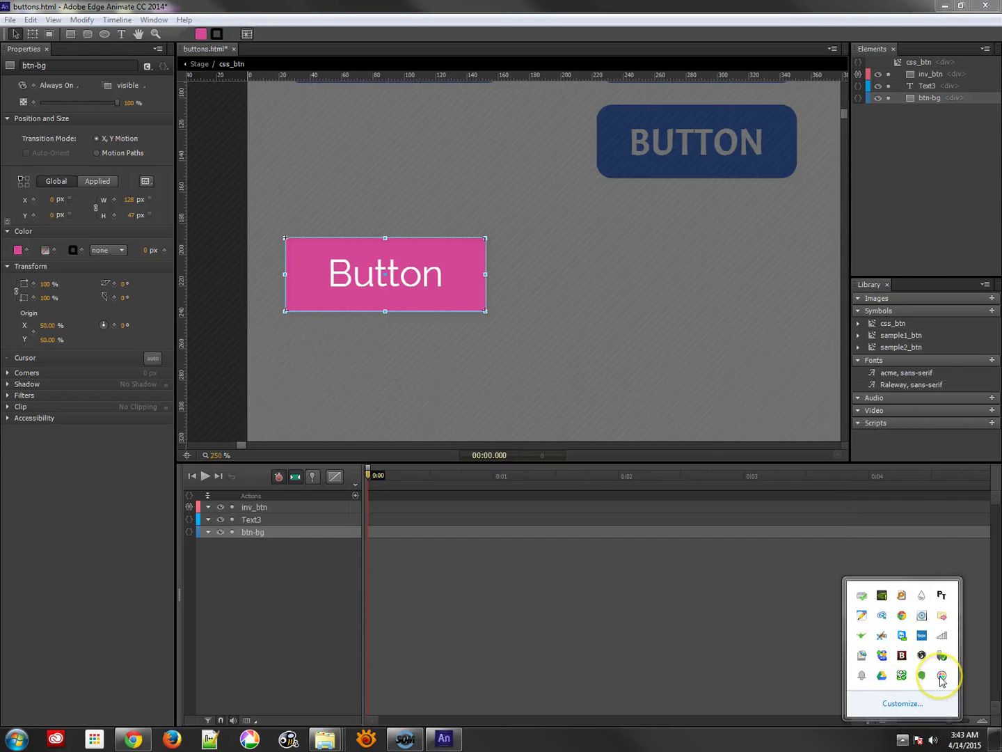
drag(942, 680, 442, 284)
click(981, 690)
drag(981, 689, 943, 681)
right_click(943, 681)
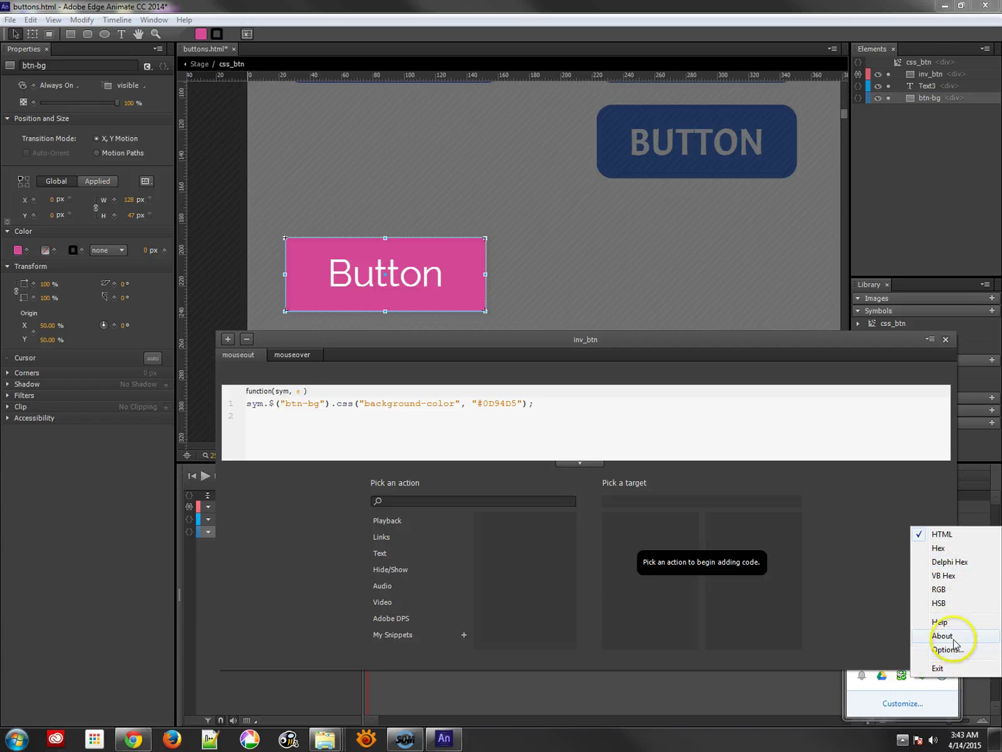
click(953, 651)
drag(506, 304, 527, 227)
drag(624, 219, 641, 134)
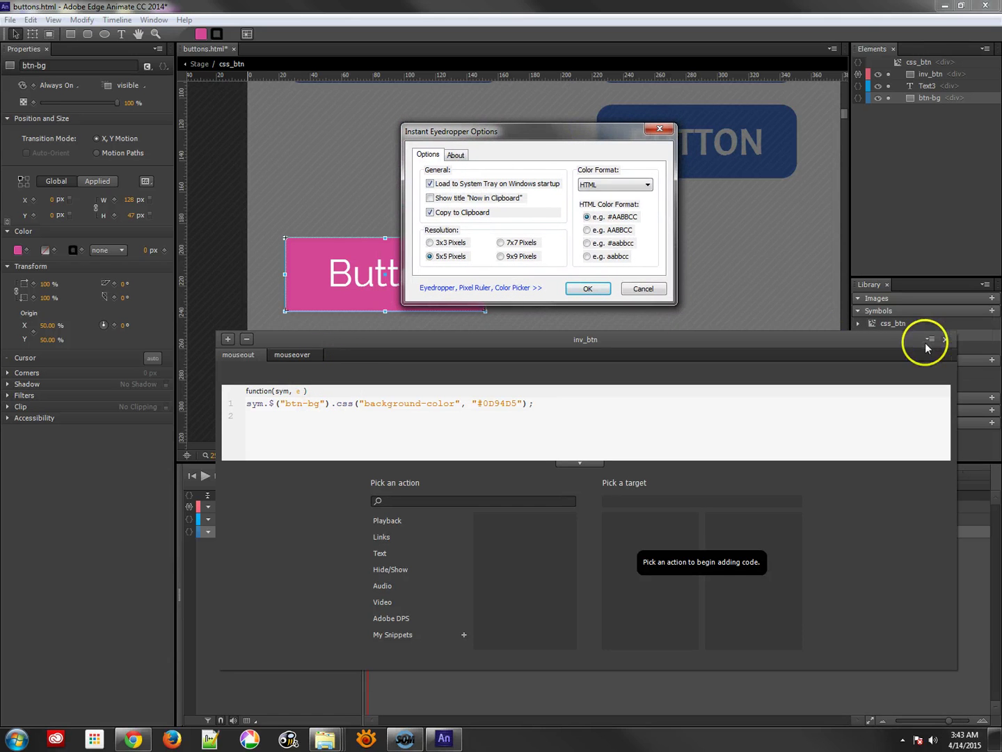
click(659, 129)
Replace #0D94D5 in the mouseout code with the sampled pink #D54796
click(309, 356)
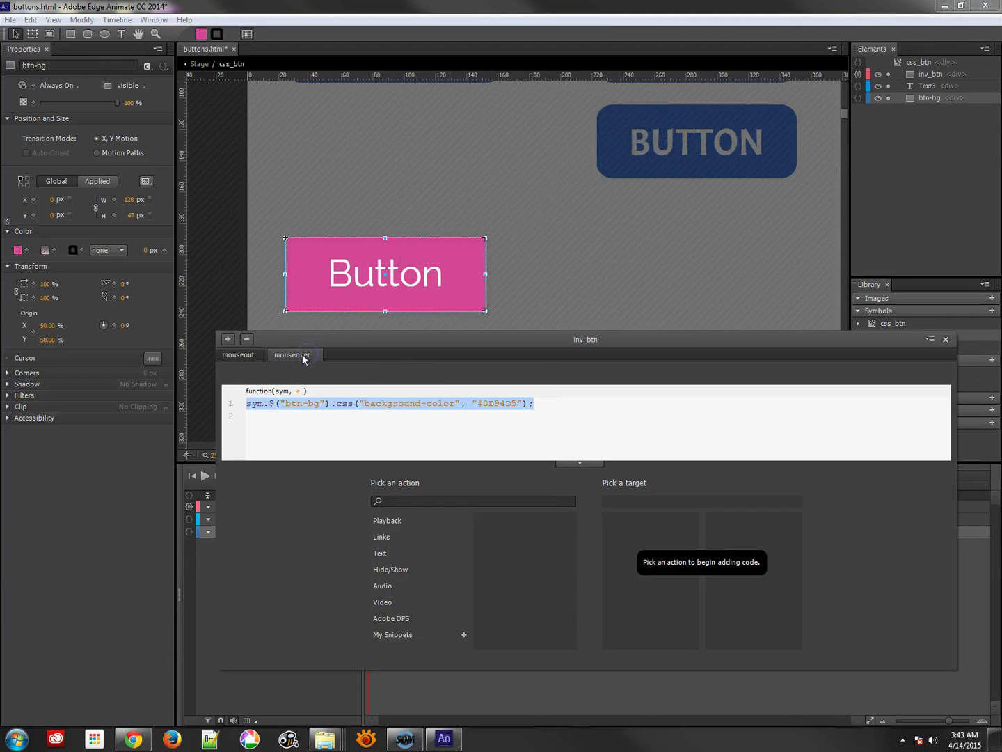
click(248, 356)
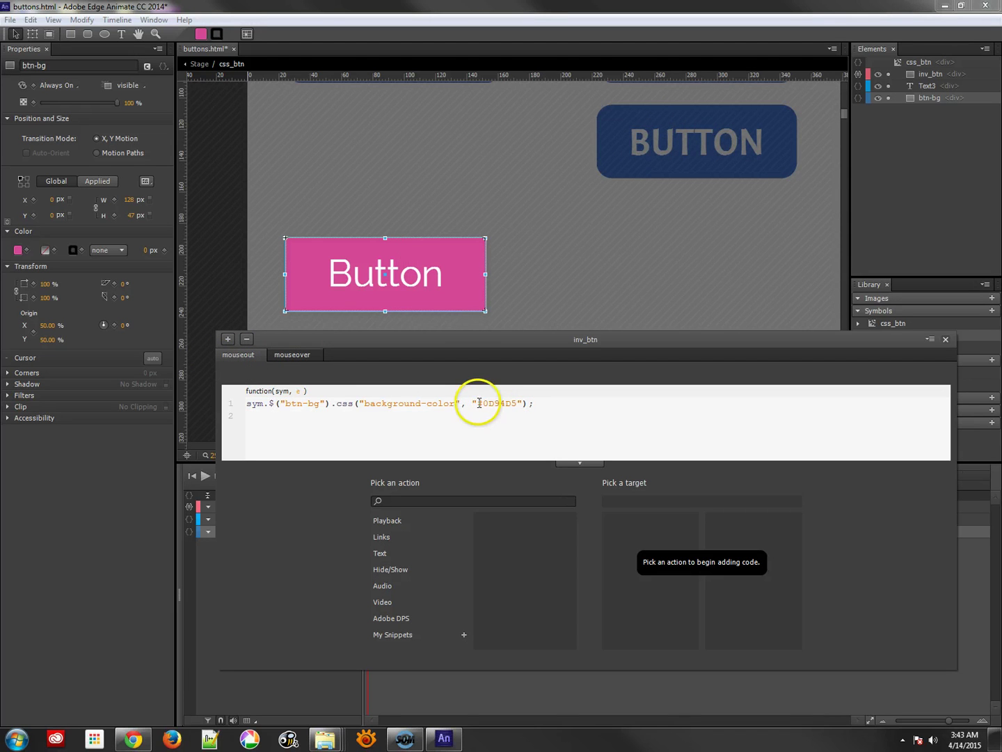
drag(477, 402, 512, 404)
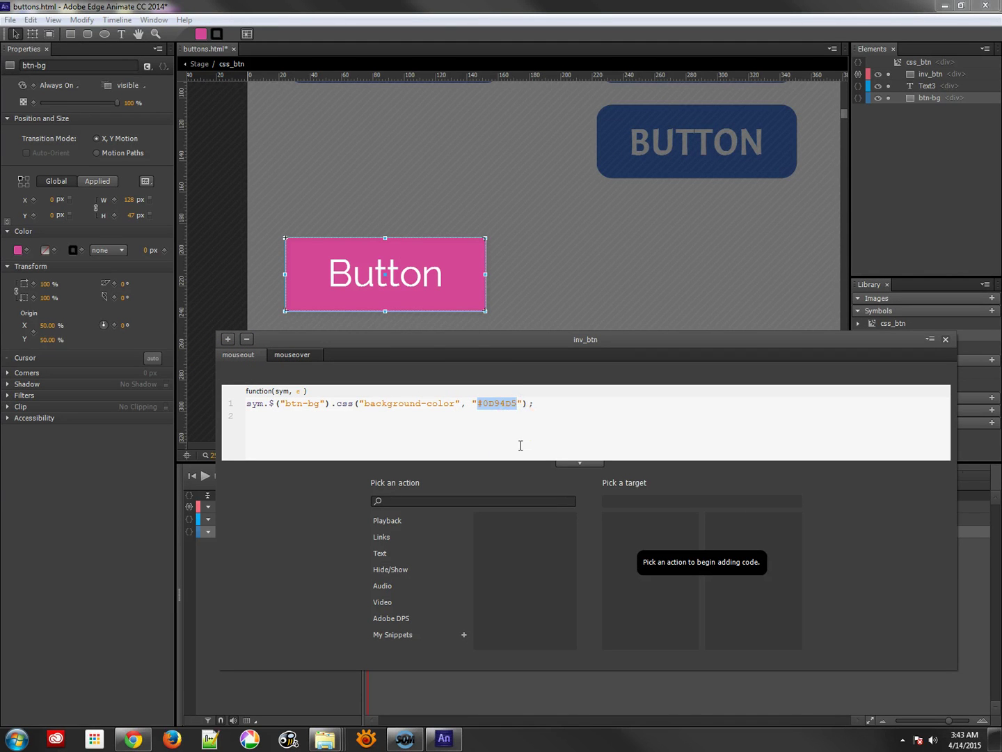
click(902, 739)
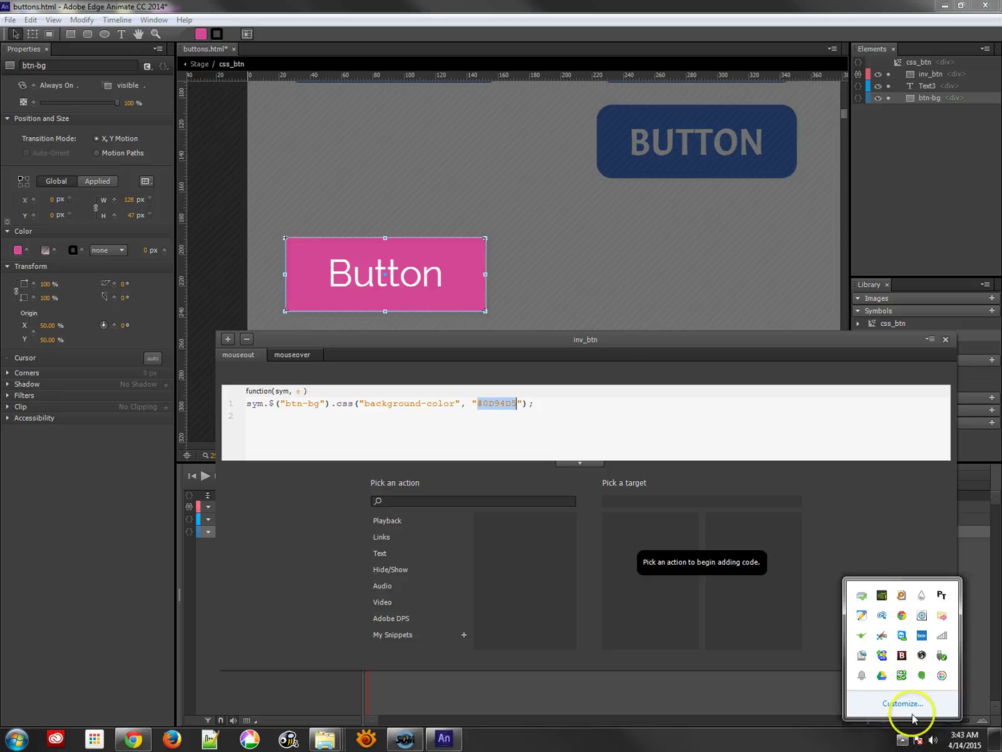
click(941, 675)
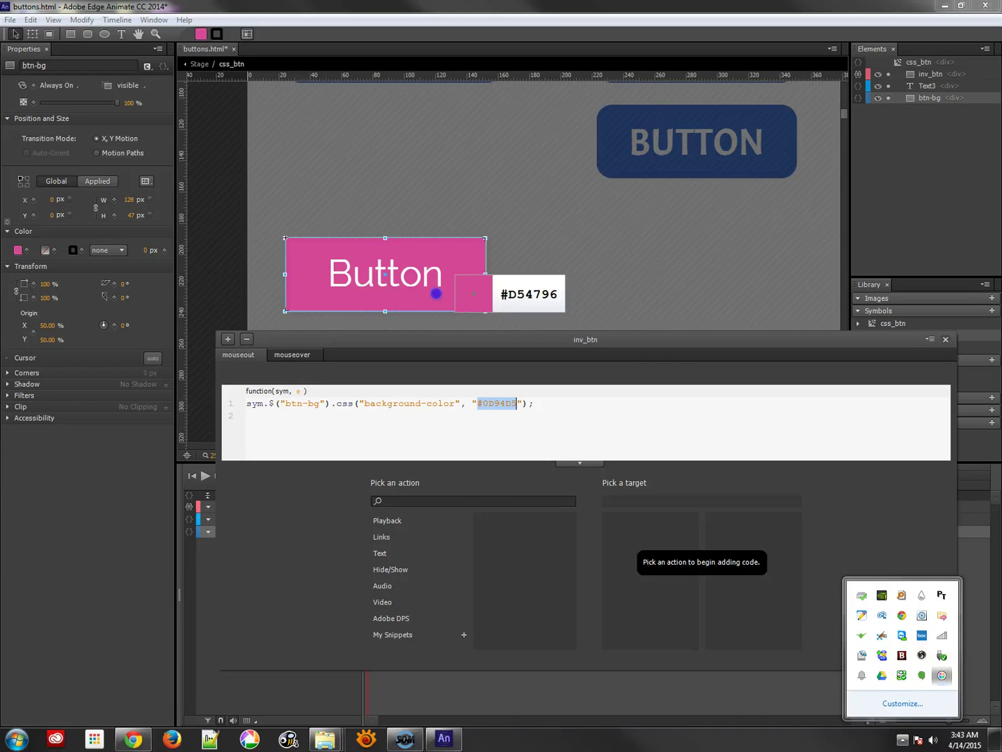
click(436, 293)
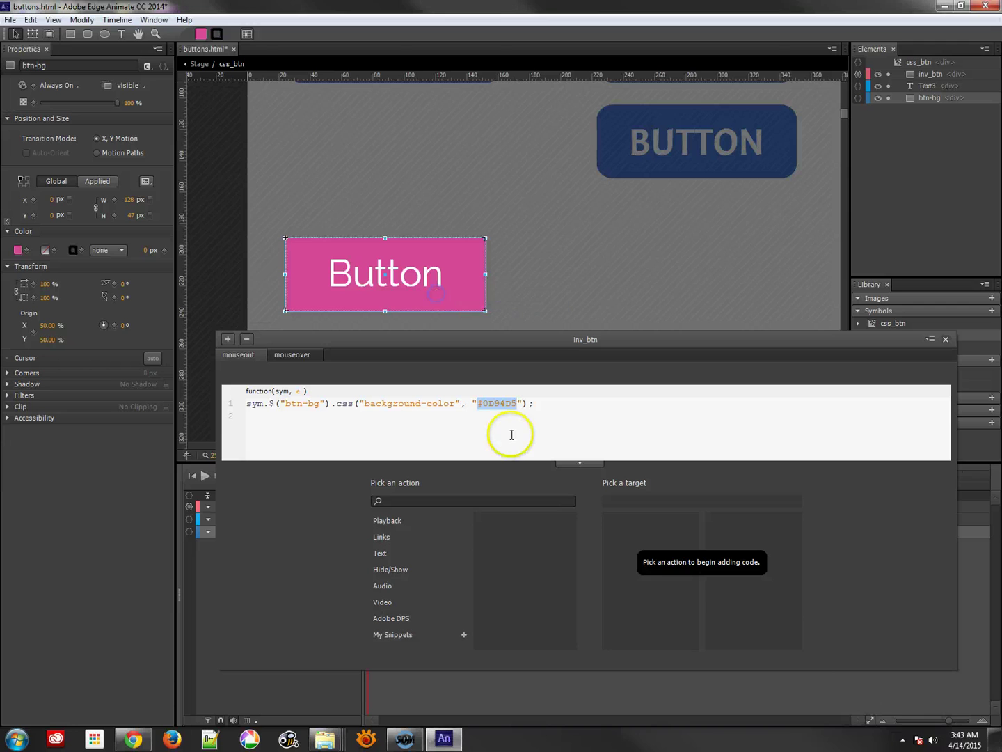
click(481, 404)
double_click(511, 403)
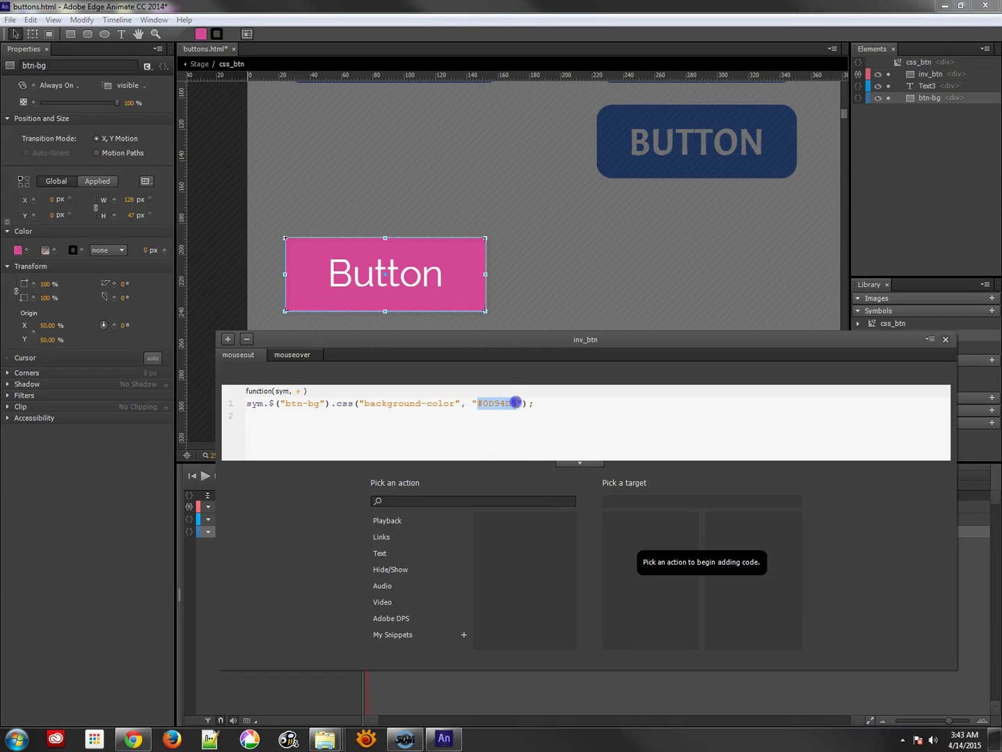
text(#D54796)
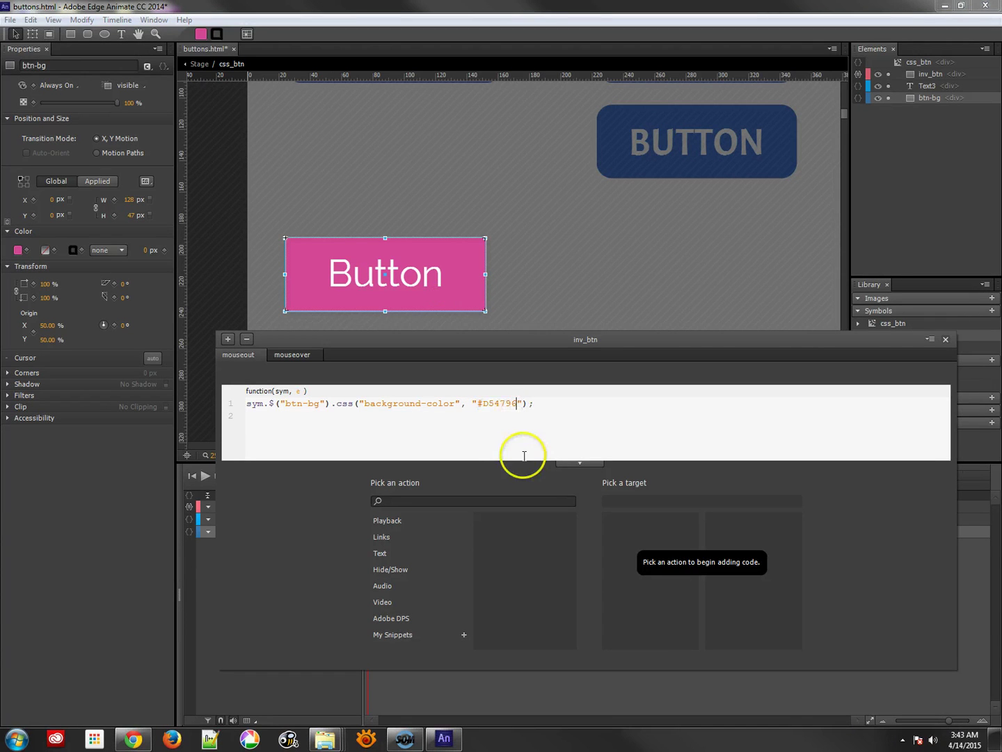
click(384, 424)
Preview the buttons composition in Chrome, then return to Edge Animate
key(ctrl+Return)
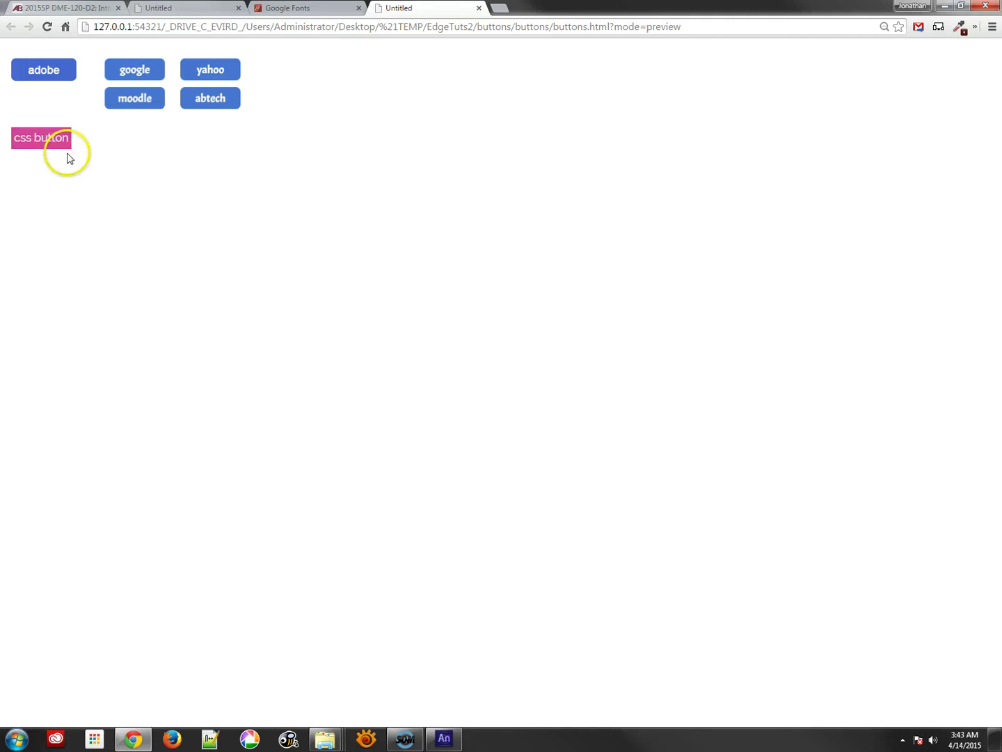
click(944, 7)
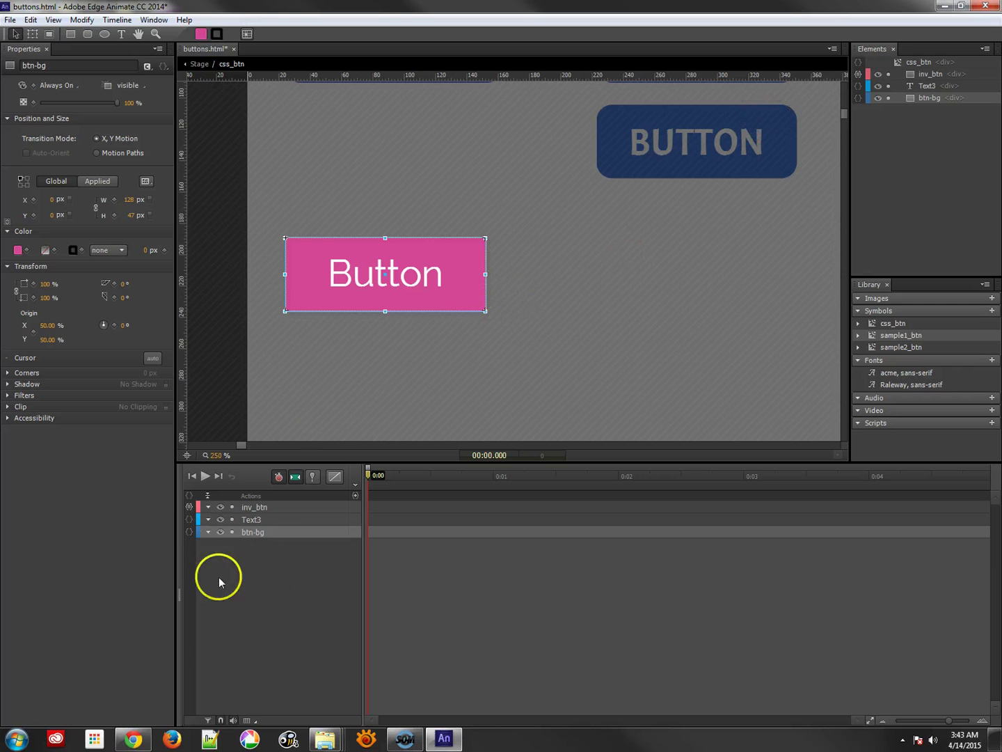
Give the btn-bg rectangle the class btntransition and return to the main Stage
click(262, 537)
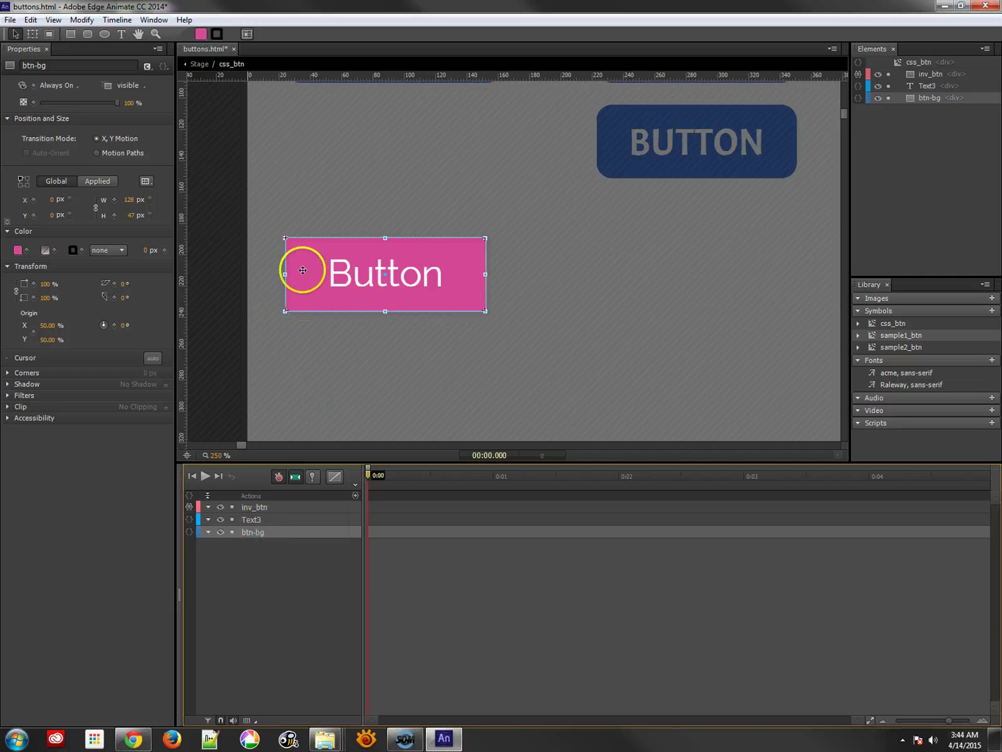
click(149, 67)
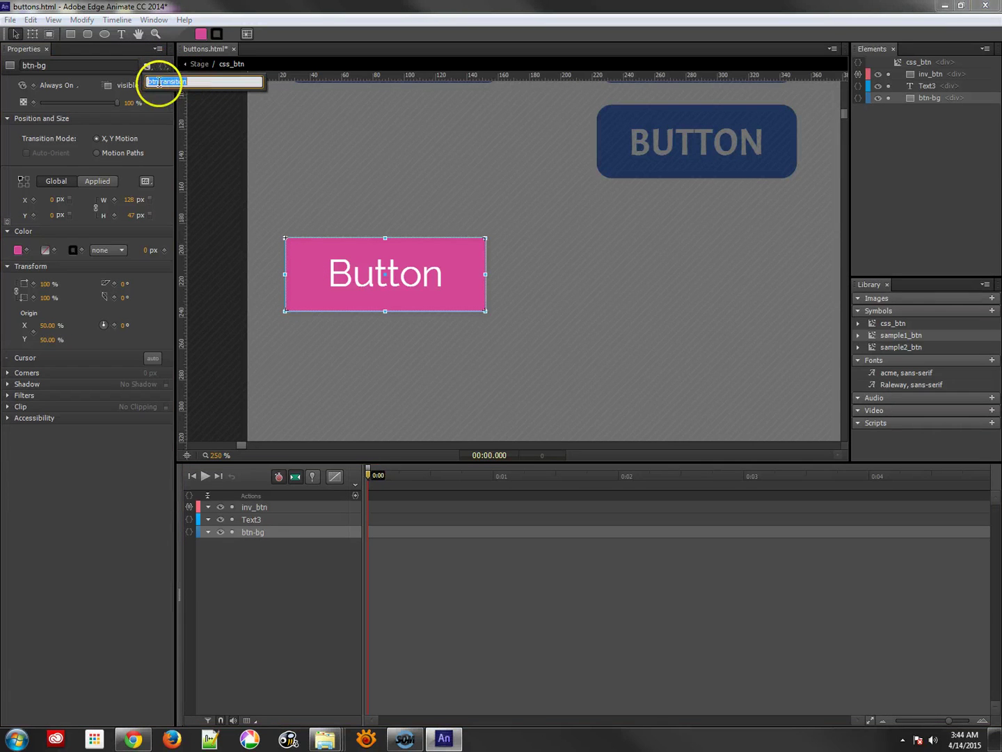
click(191, 81)
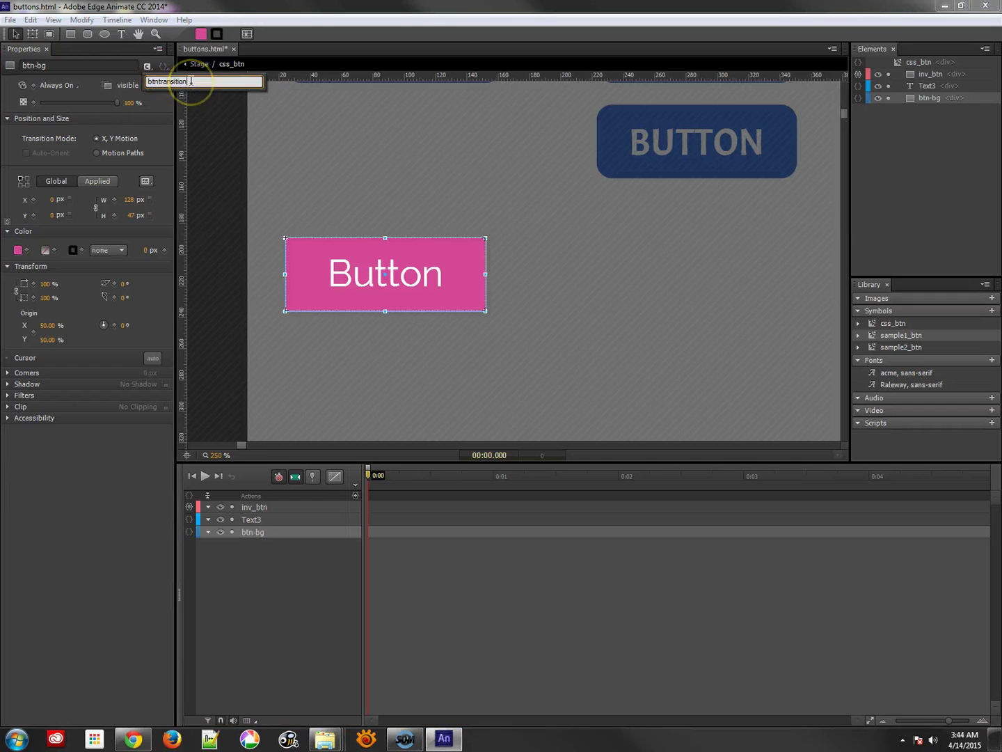
key(Return)
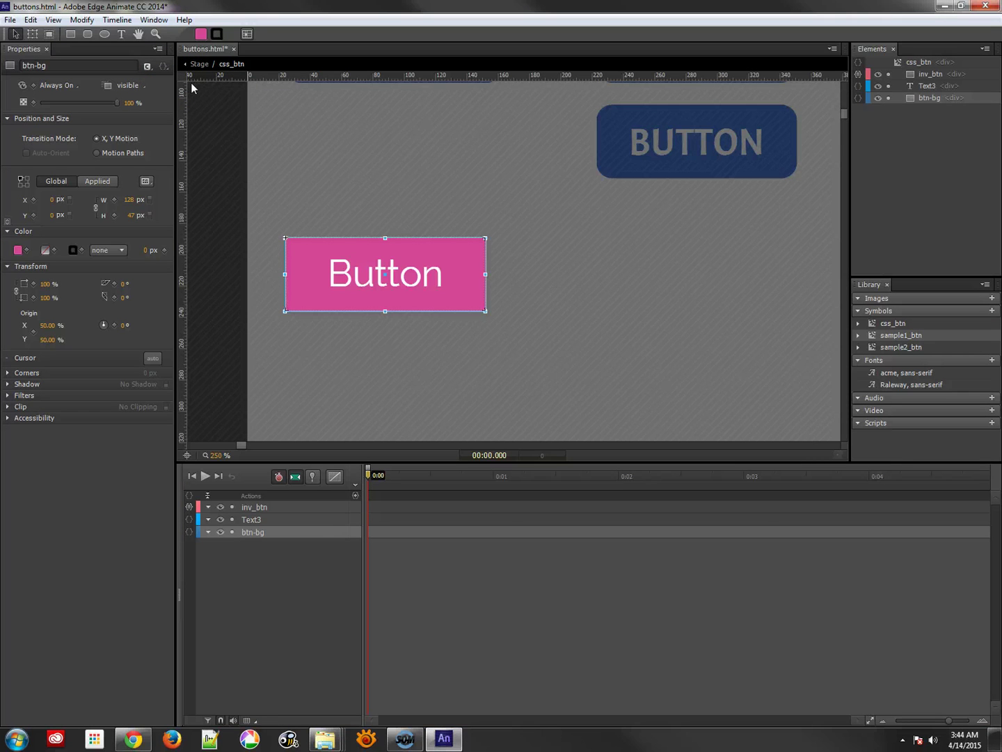
click(197, 64)
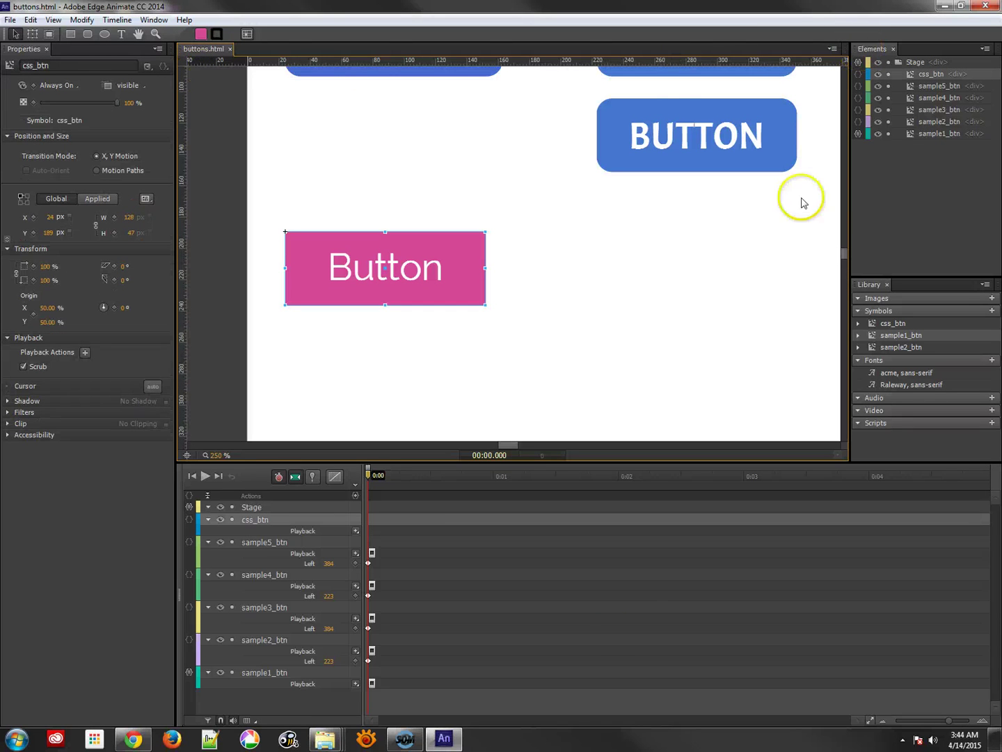
Open the project's buttons.html in Notepad++ from the project folder
mouse_move(338, 741)
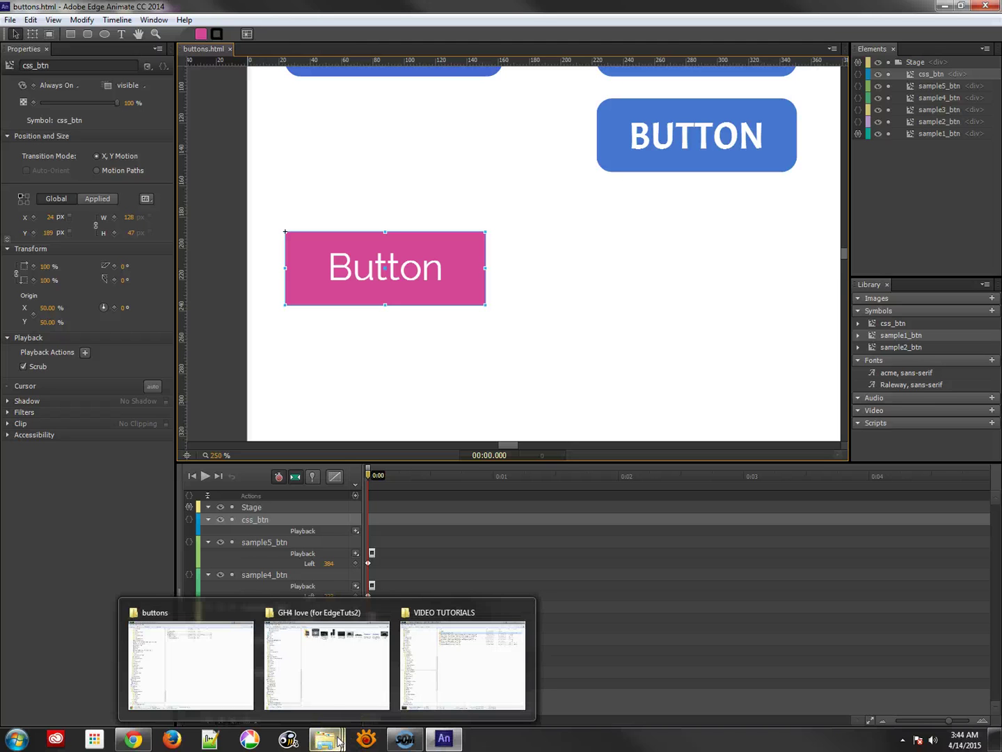
click(217, 667)
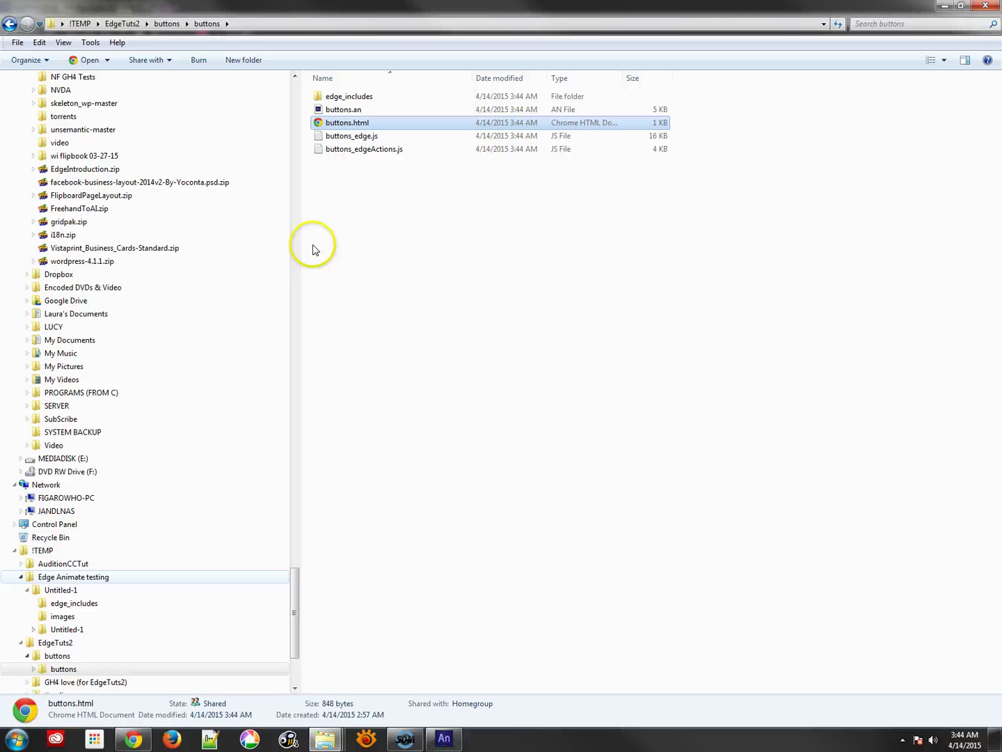
right_click(355, 124)
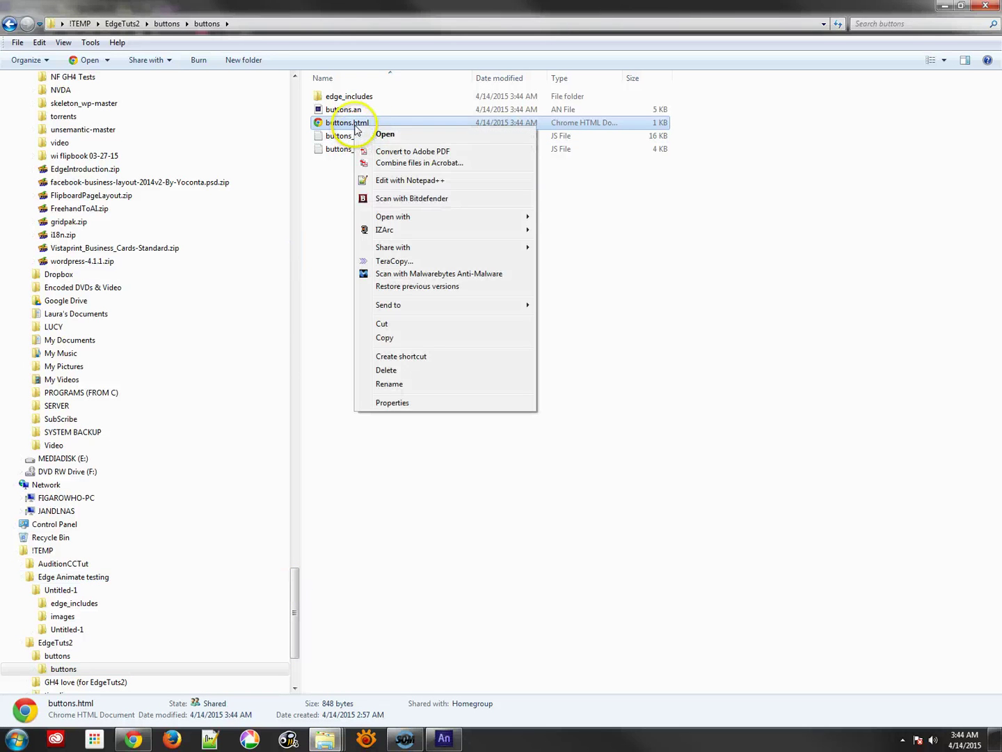
click(409, 181)
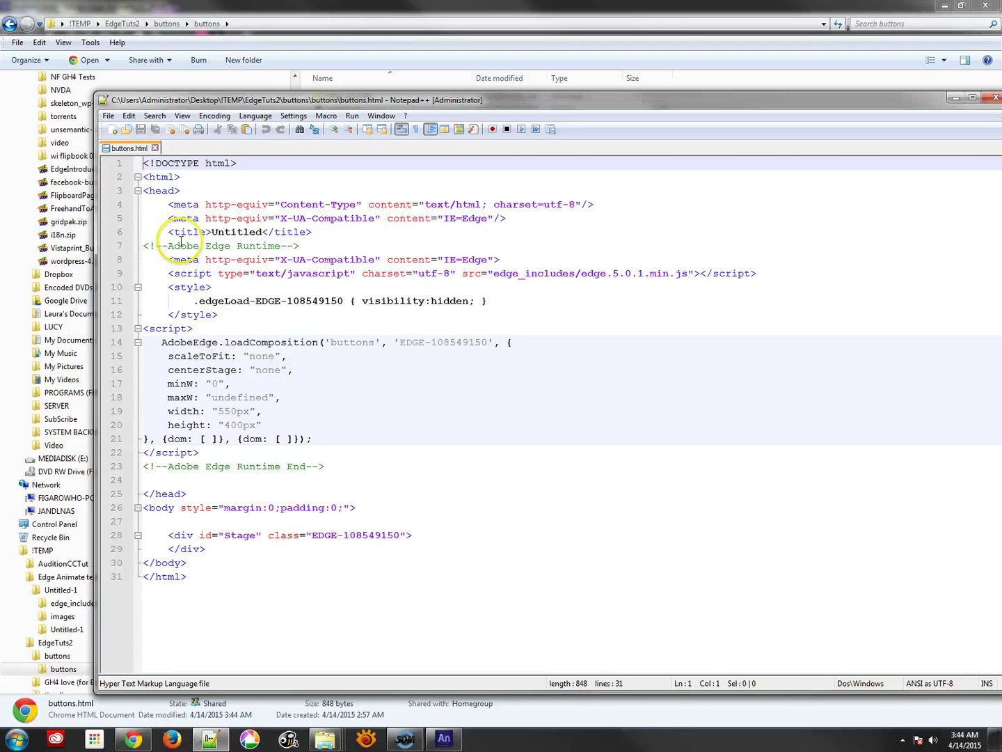
Review the style and script blocks of buttons.html, placing the caret on empty body line 27, then return to Chrome
drag(168, 287, 227, 315)
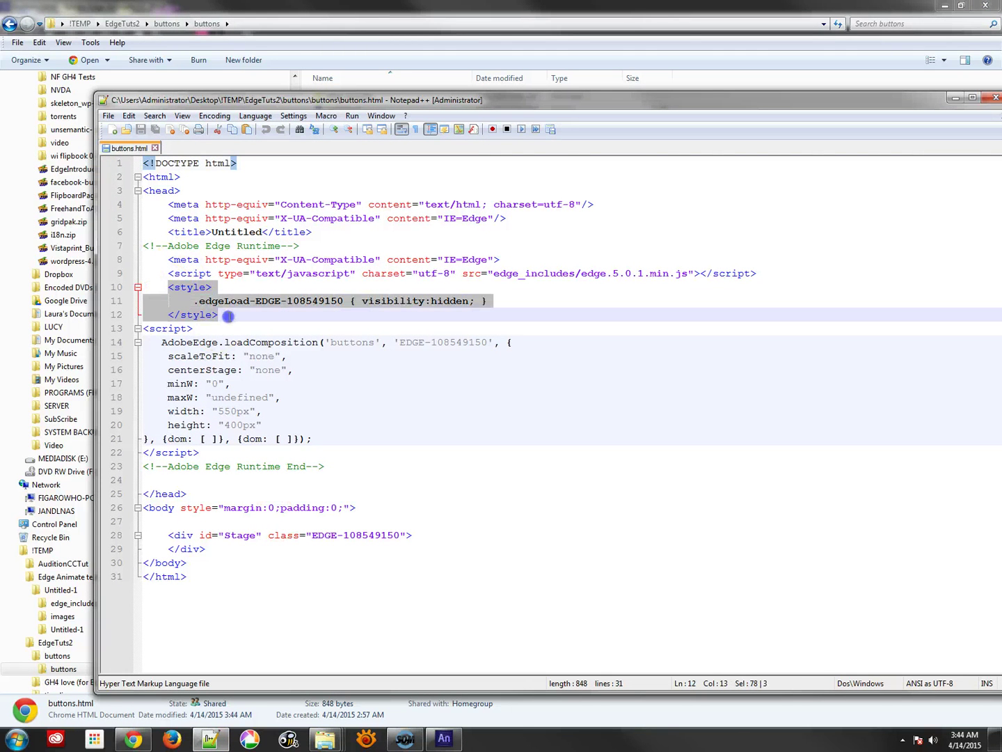
click(202, 439)
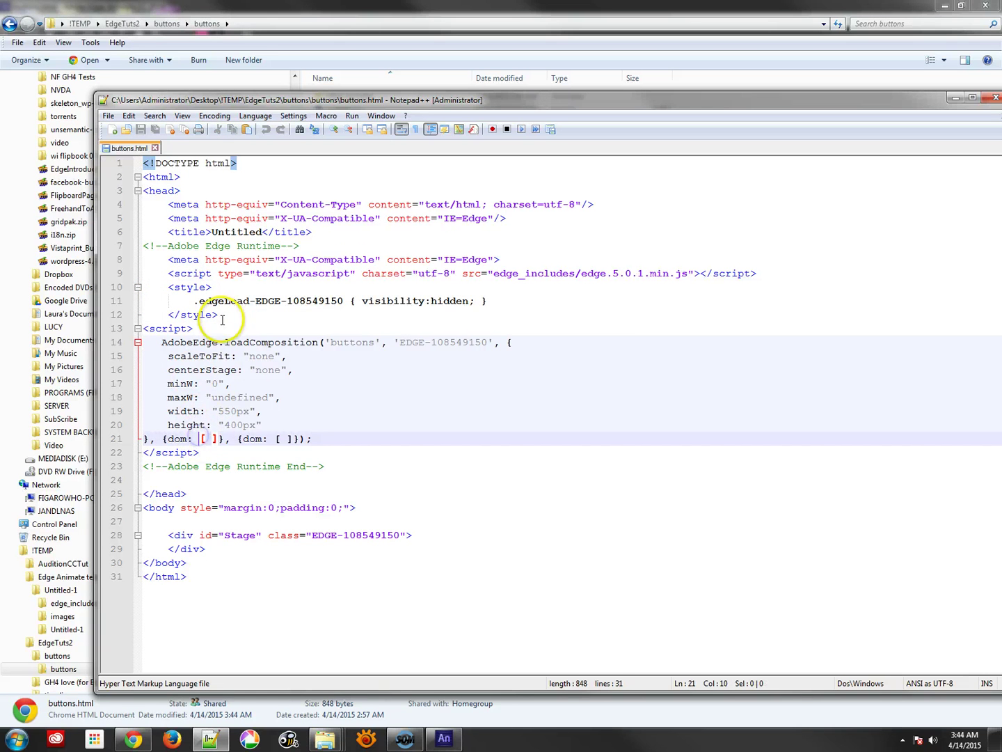
drag(207, 456, 128, 191)
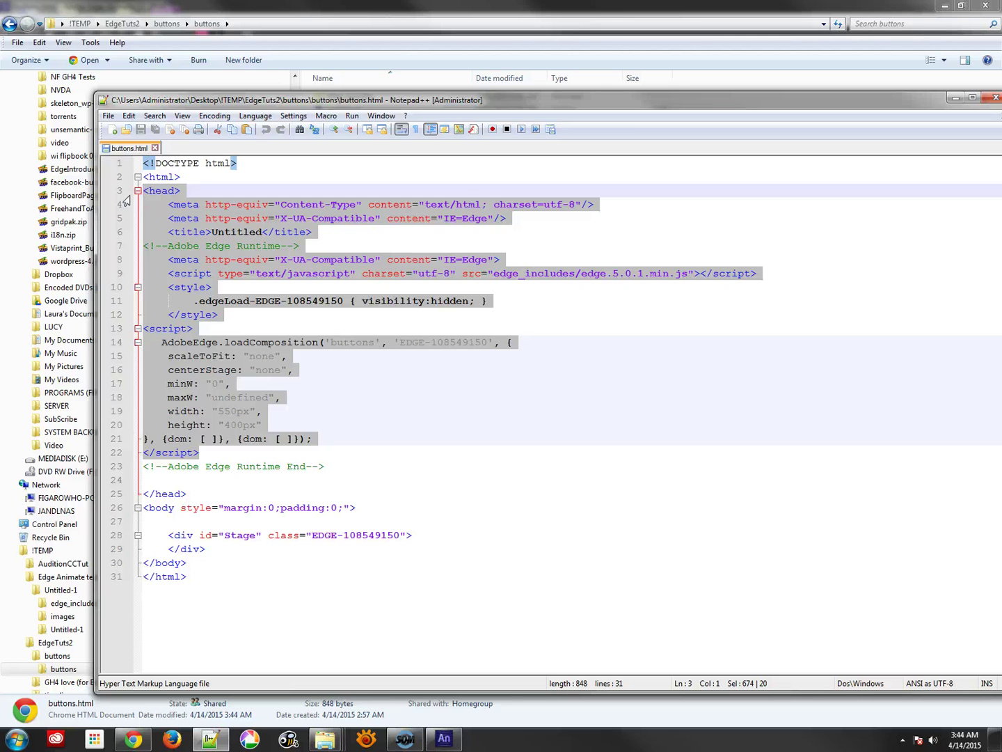
click(228, 523)
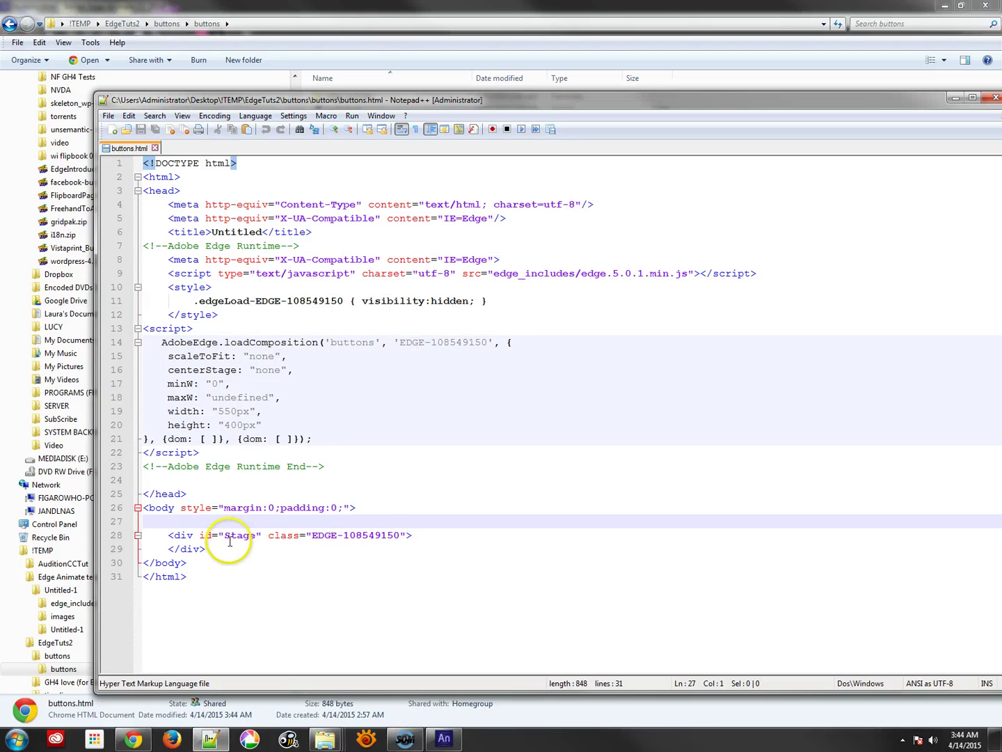
click(134, 740)
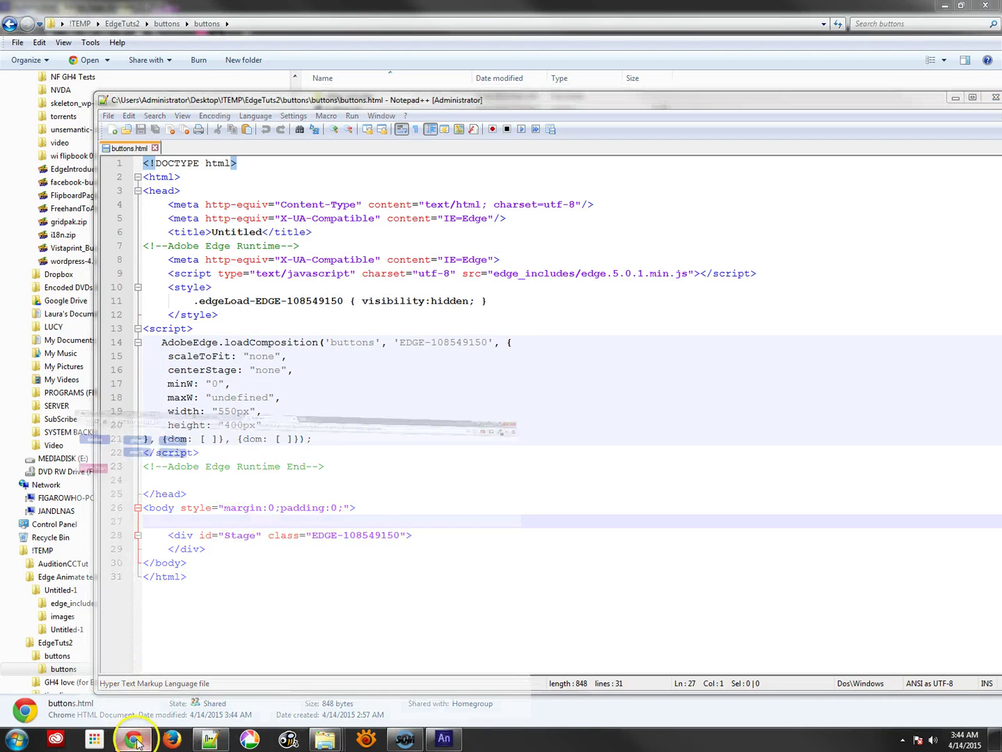
Look over the tutorial's .btntransition CSS block in Moodle, then return to the Edge Animate buttons project
click(82, 11)
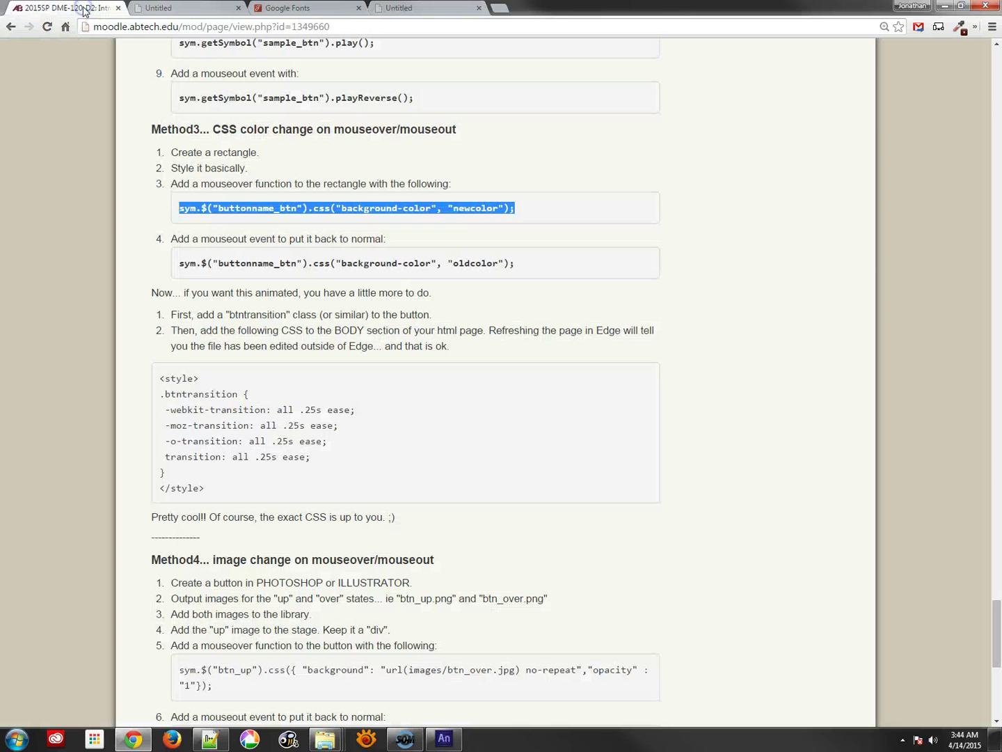
click(161, 379)
drag(161, 379, 245, 496)
key(ctrl+c)
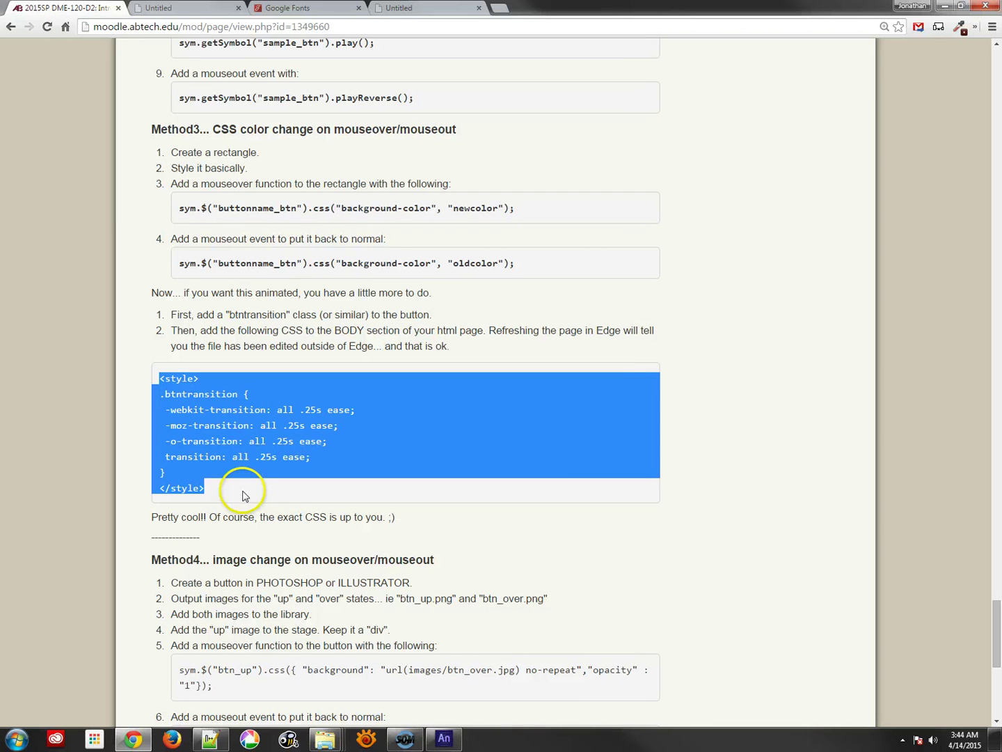
click(175, 401)
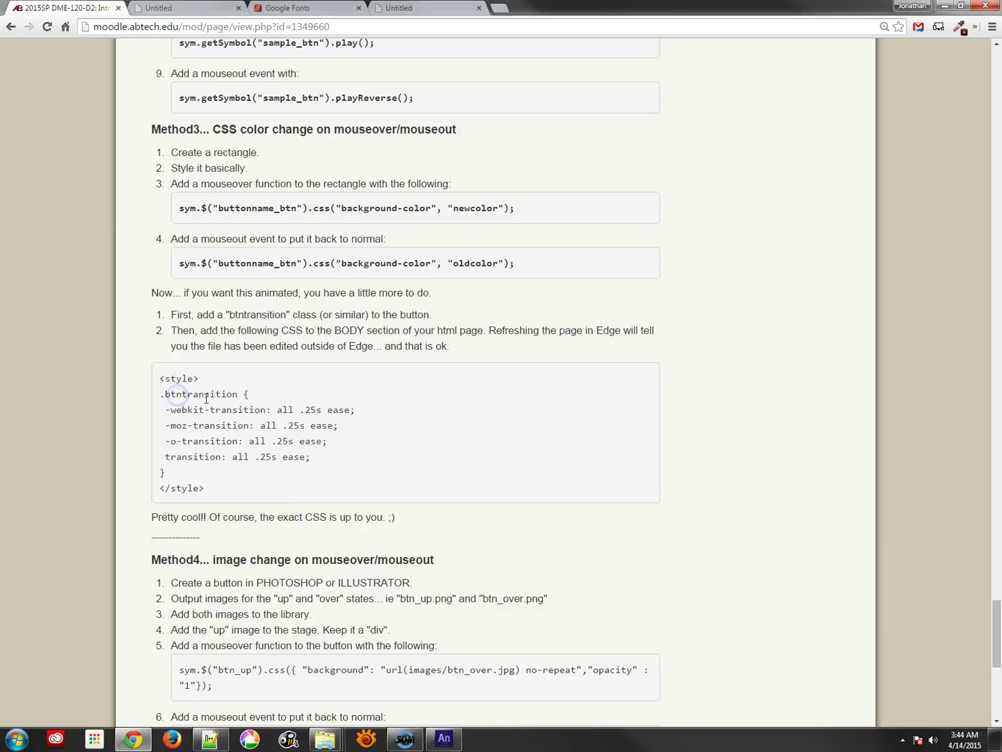
click(455, 742)
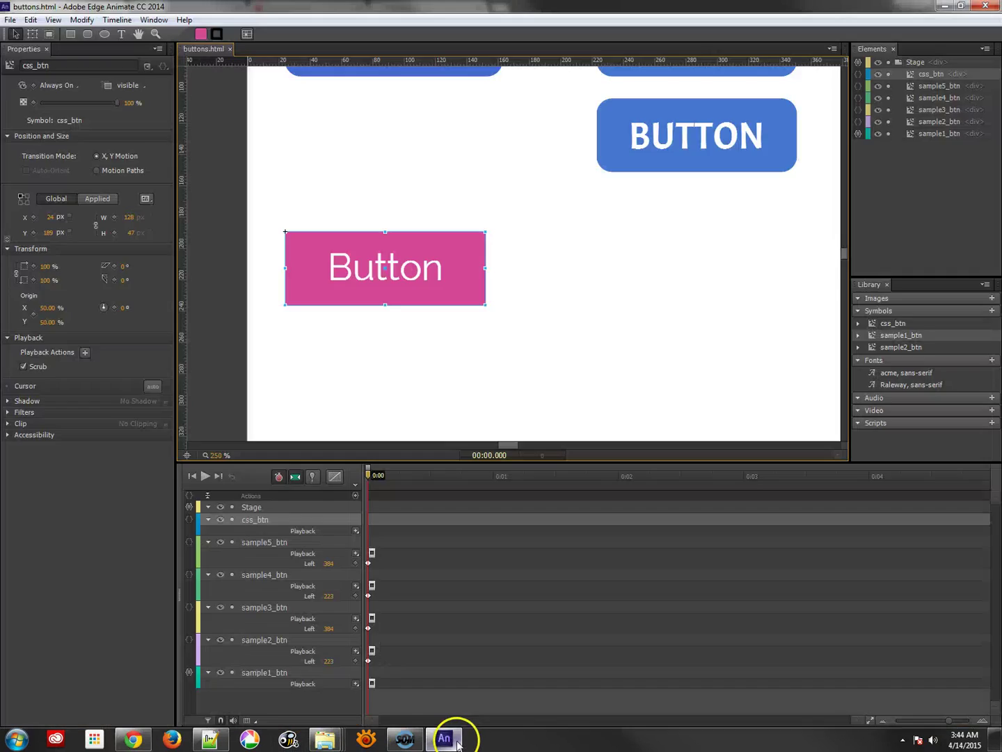
Paste the .btntransition style block (transition: all .25s ease) into body line 27, then close Notepad++
click(210, 737)
click(173, 521)
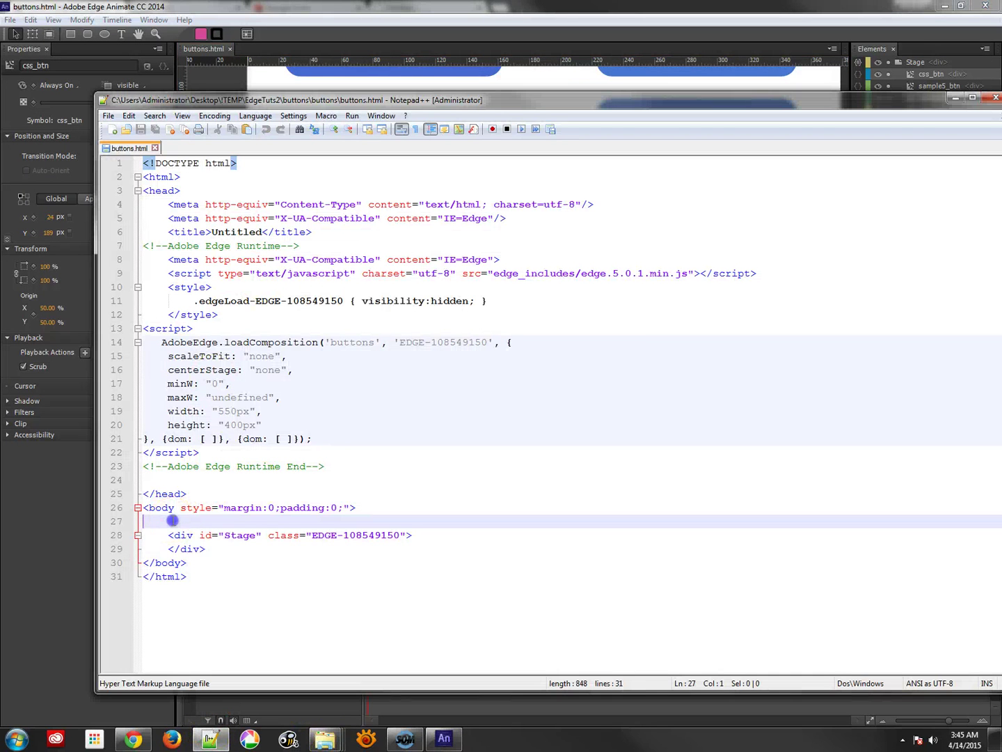
key(ctrl+v)
key(Return)
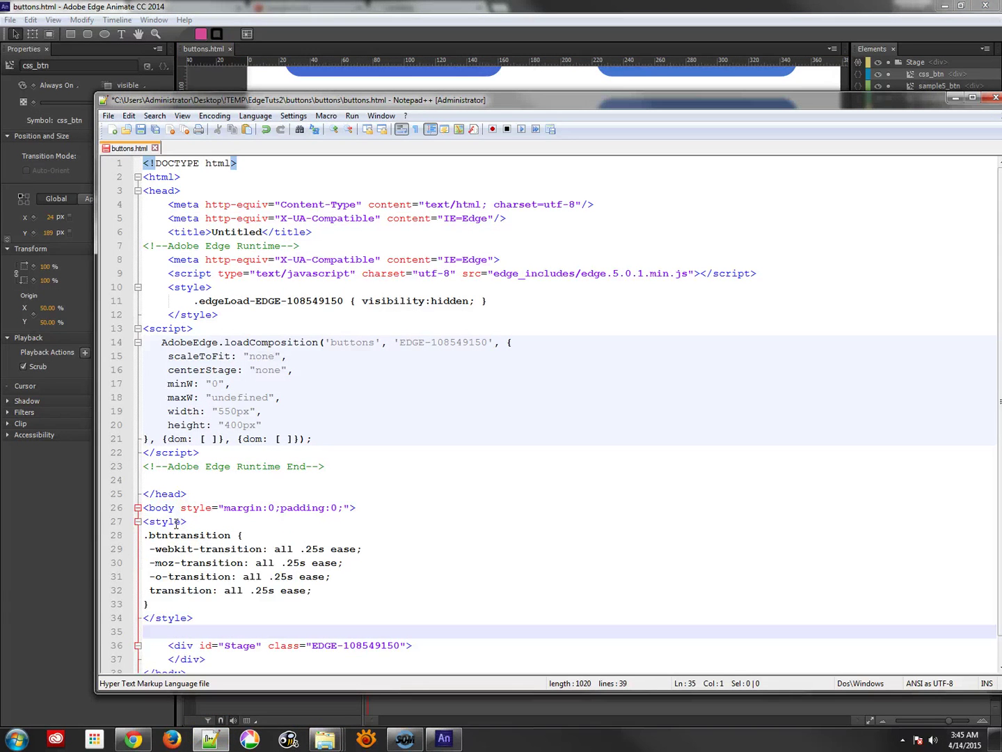
scroll(372, 503, down, 1)
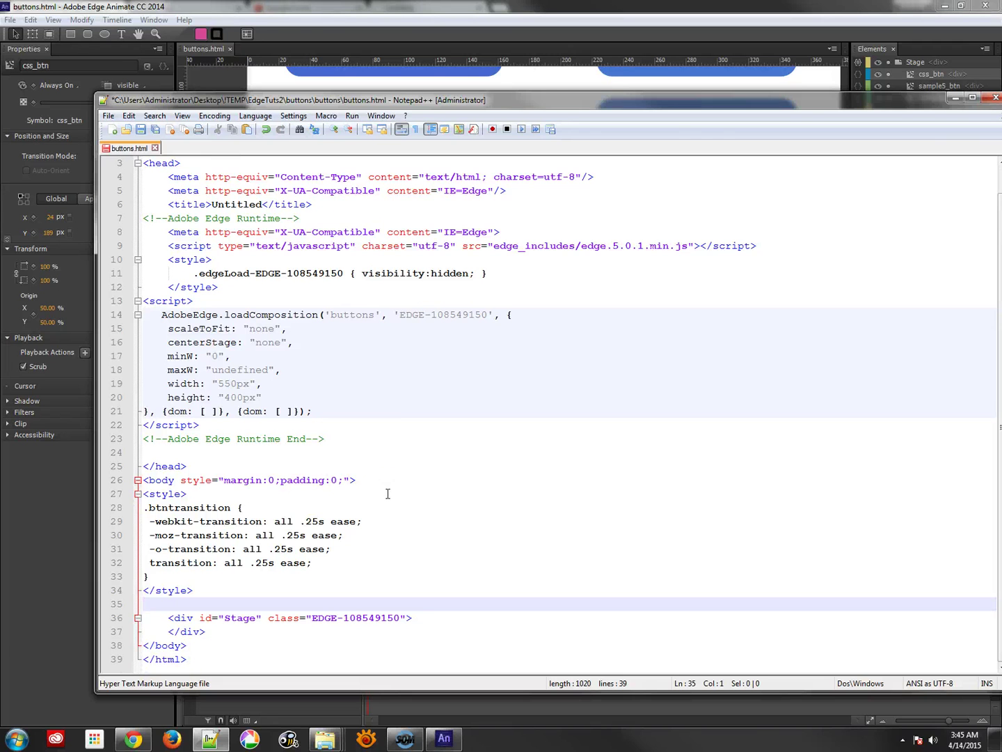
click(995, 99)
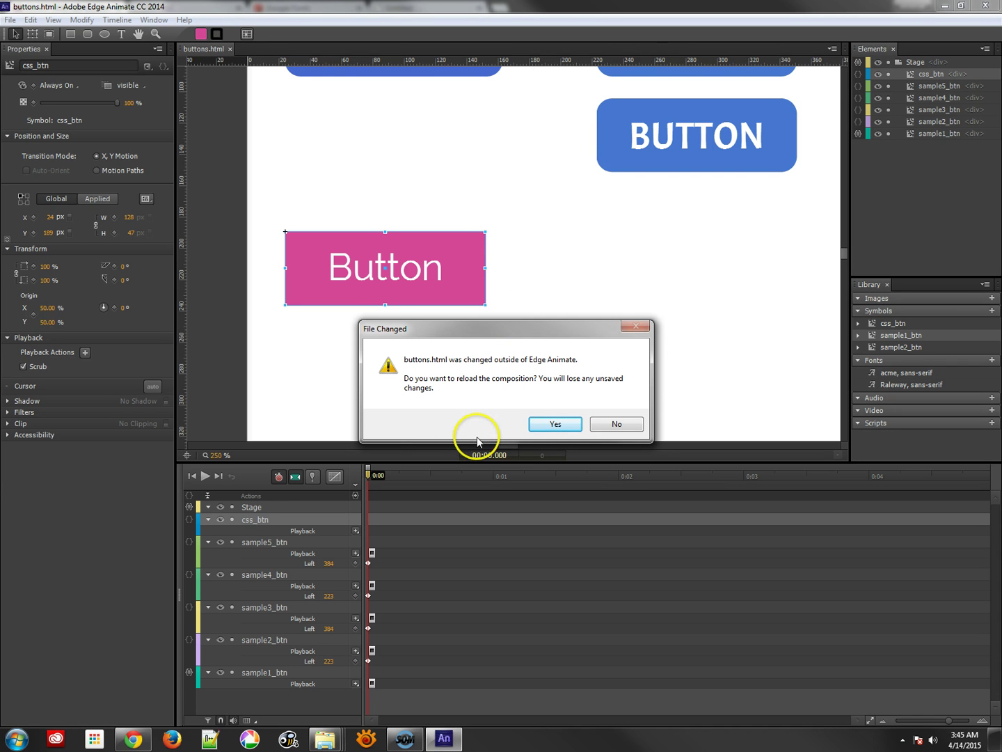
Accept the reload, close and reopen buttons.html from Open Recent, then switch to the Moodle tab
click(555, 424)
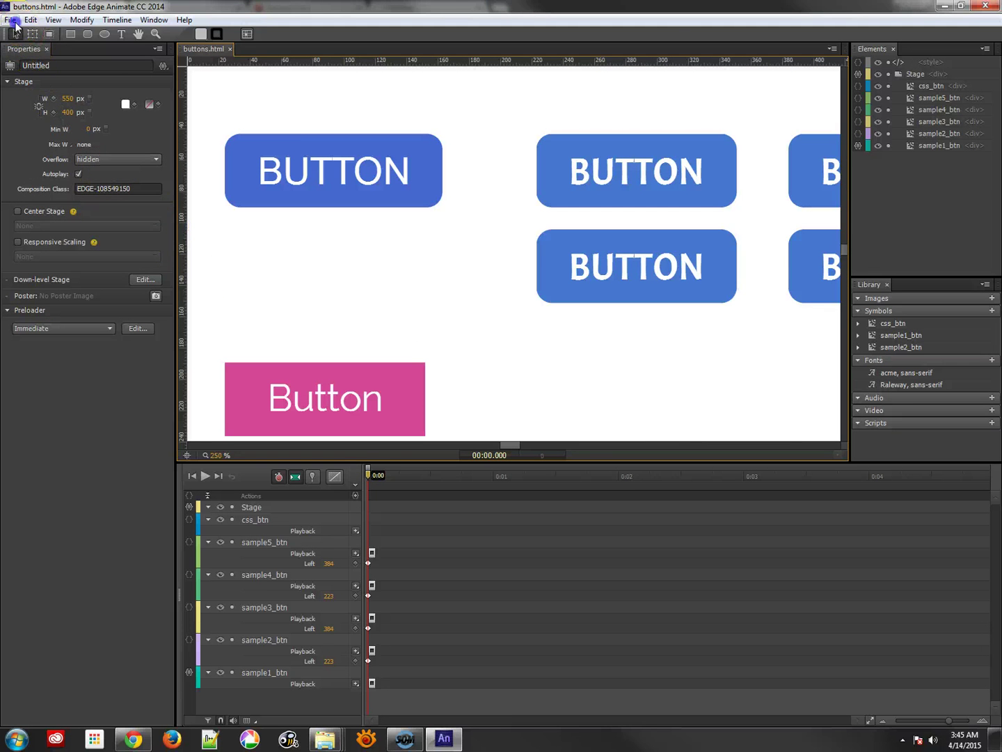
click(14, 26)
click(52, 81)
click(12, 21)
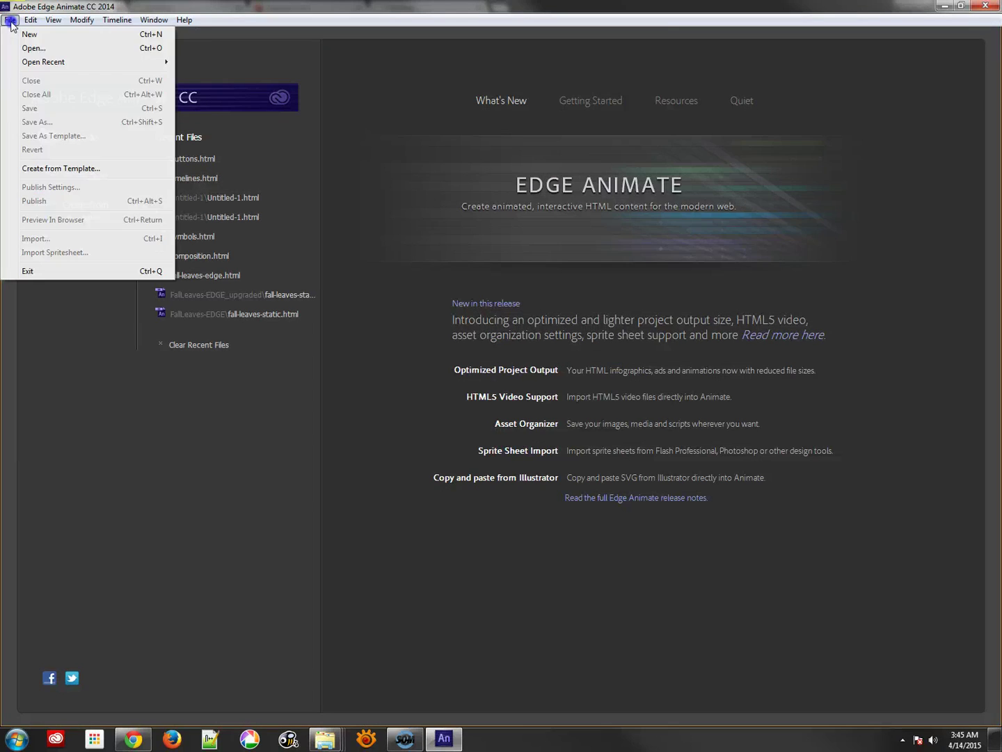
mouse_move(139, 61)
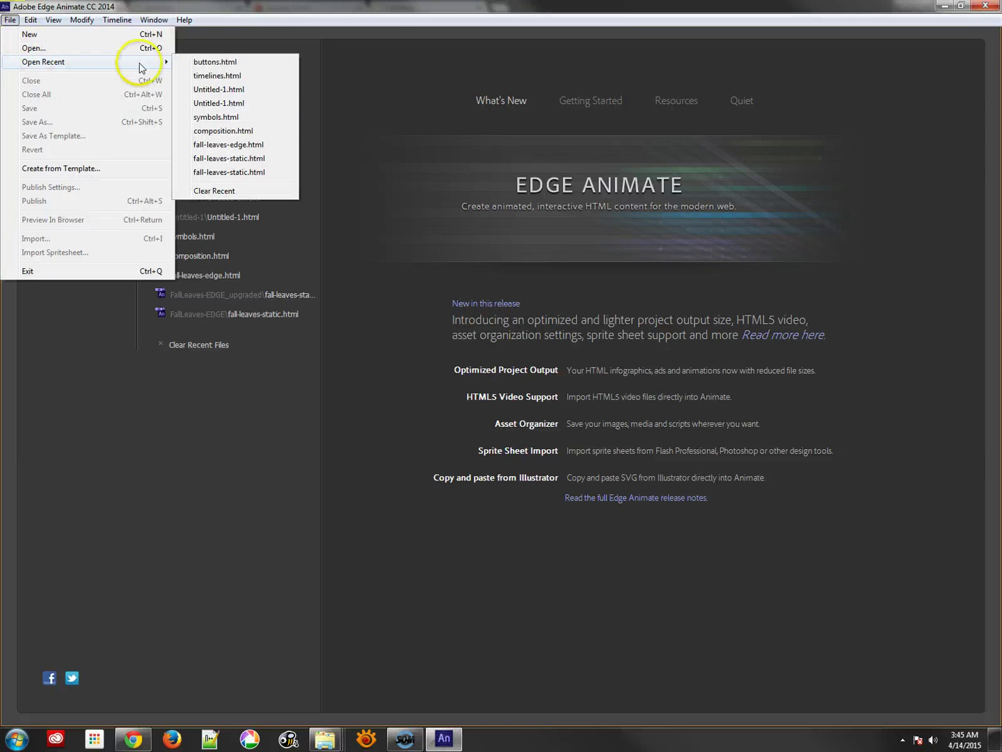
click(220, 65)
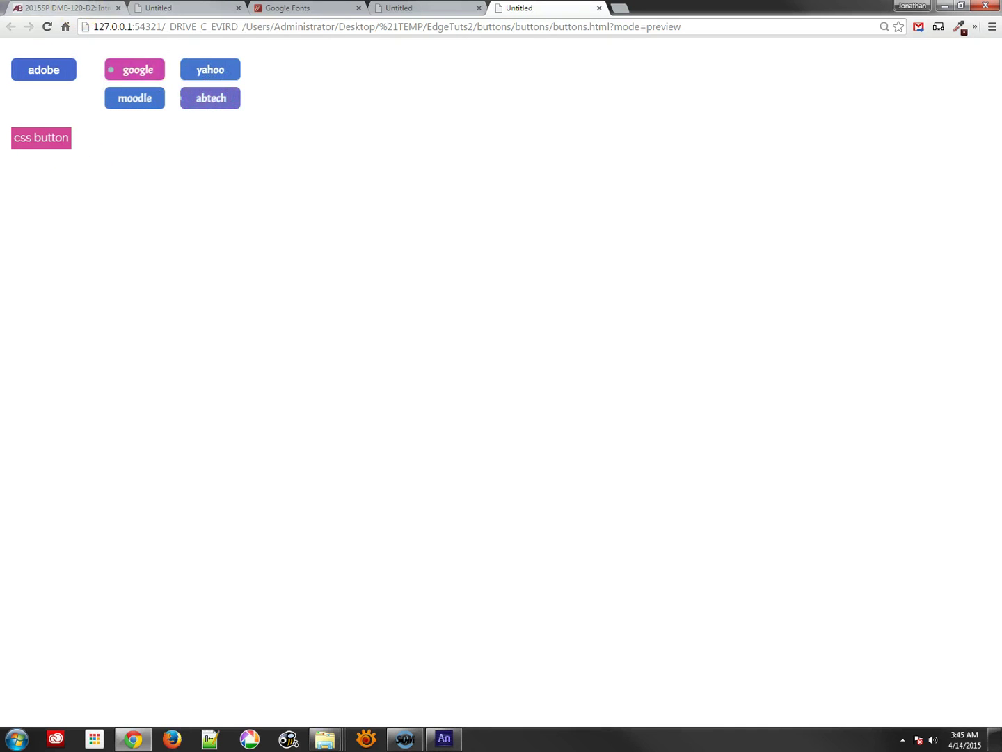
key(ctrl+Tab)
Study the tutorial's mouseover background code, images folder path and background-image line
scroll(487, 401, down, 2)
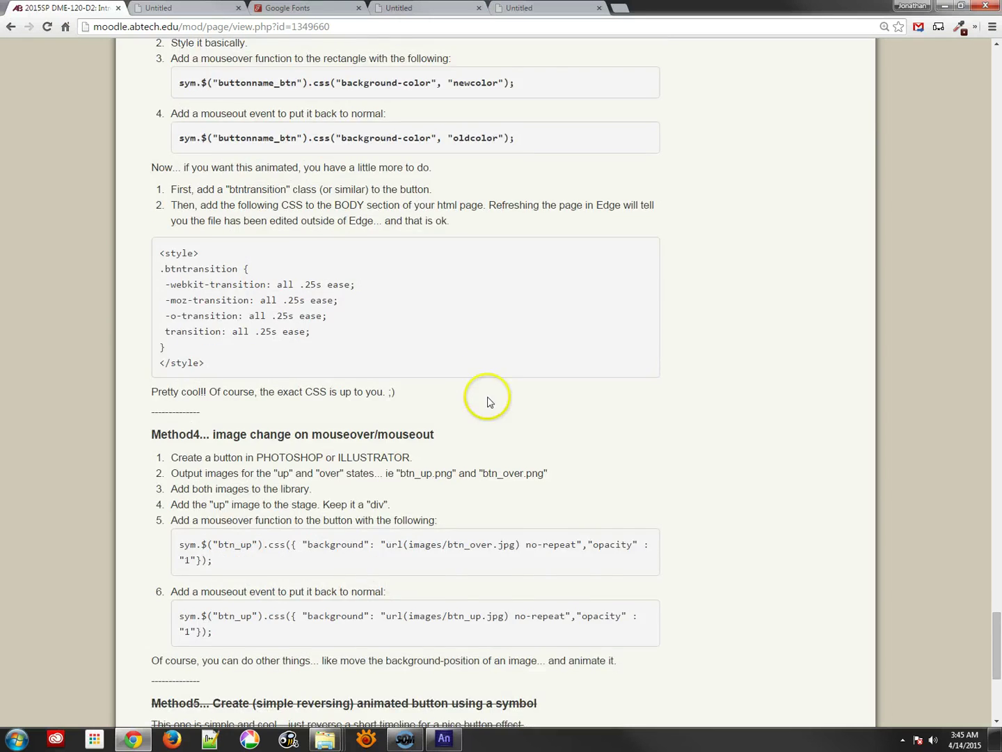
scroll(530, 430, down, 4)
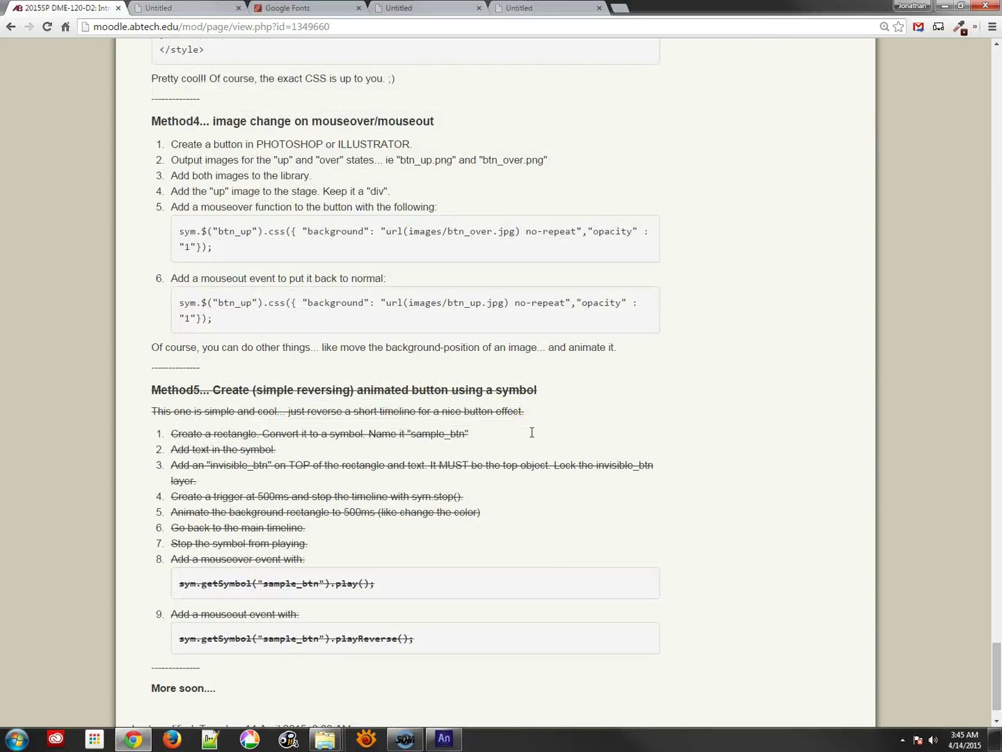
drag(186, 231, 306, 252)
click(306, 252)
drag(407, 302, 459, 327)
scroll(520, 414, up, 8)
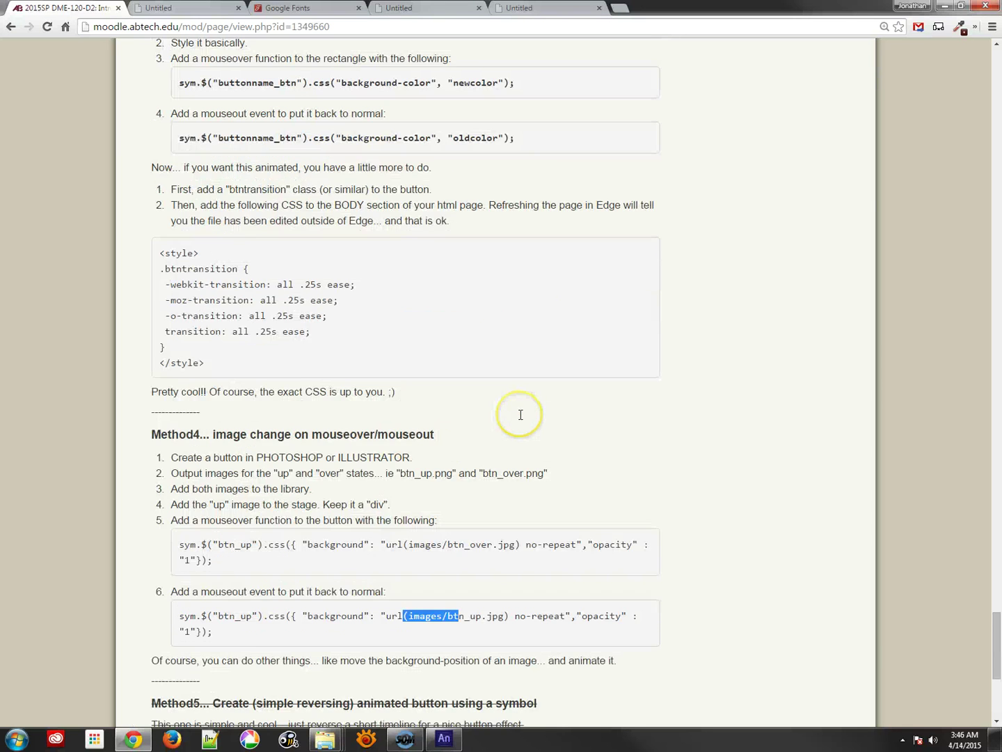
scroll(522, 419, up, 8)
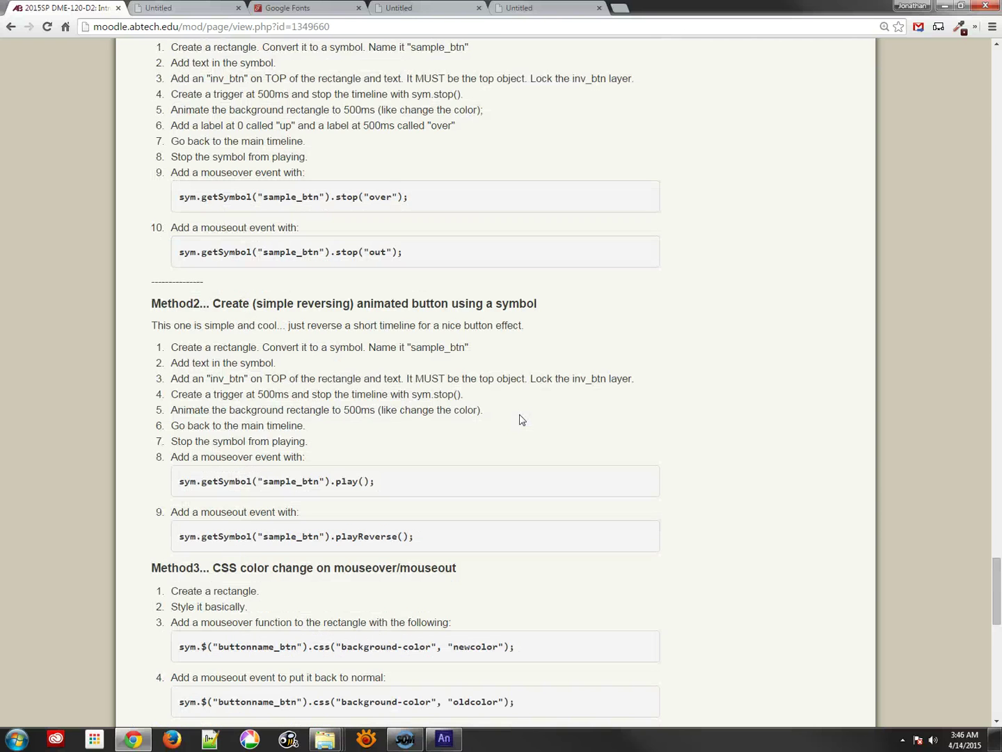
scroll(522, 419, up, 8)
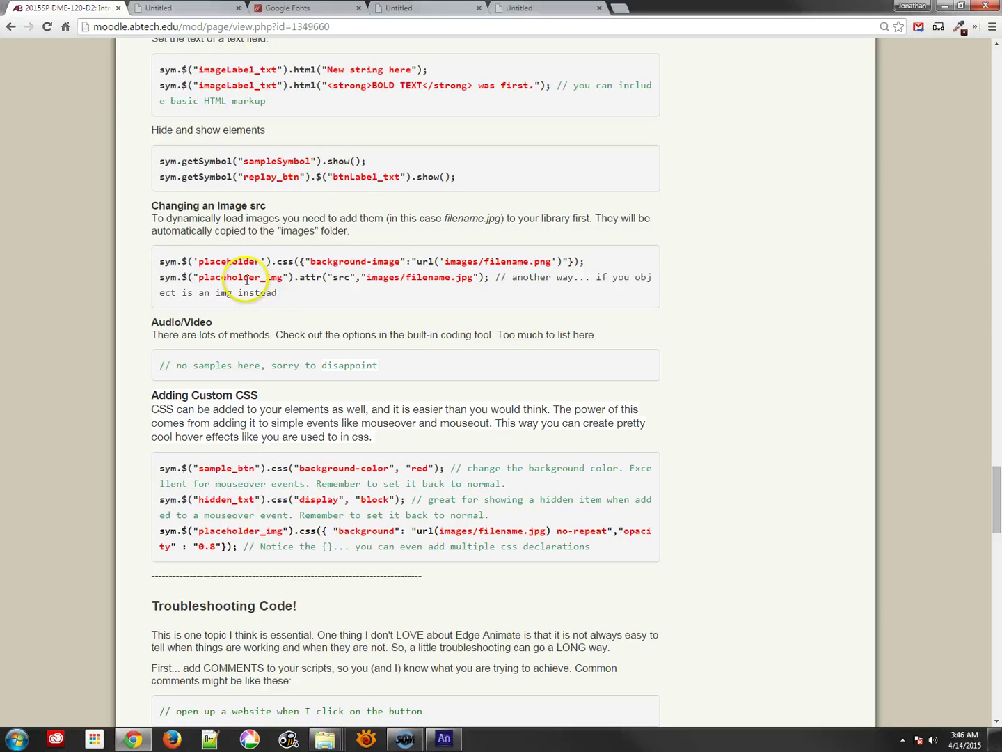
triple_click(326, 264)
click(238, 280)
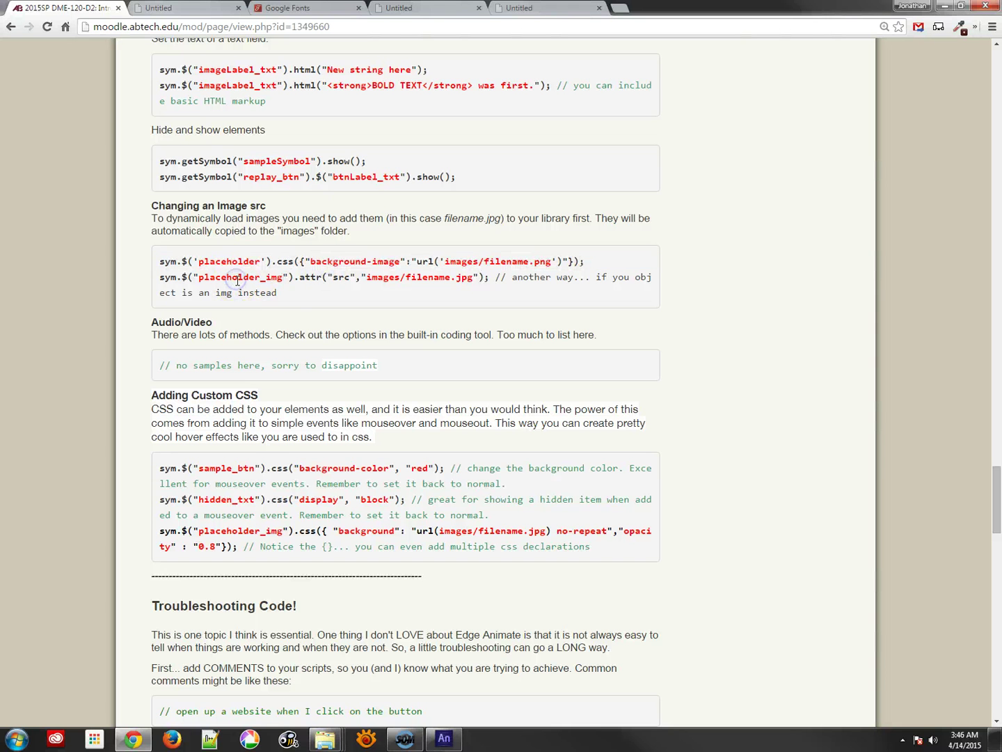
Select the pink CSS button in Edge Animate, then examine the src and image path arguments in Moodle
click(444, 738)
click(285, 372)
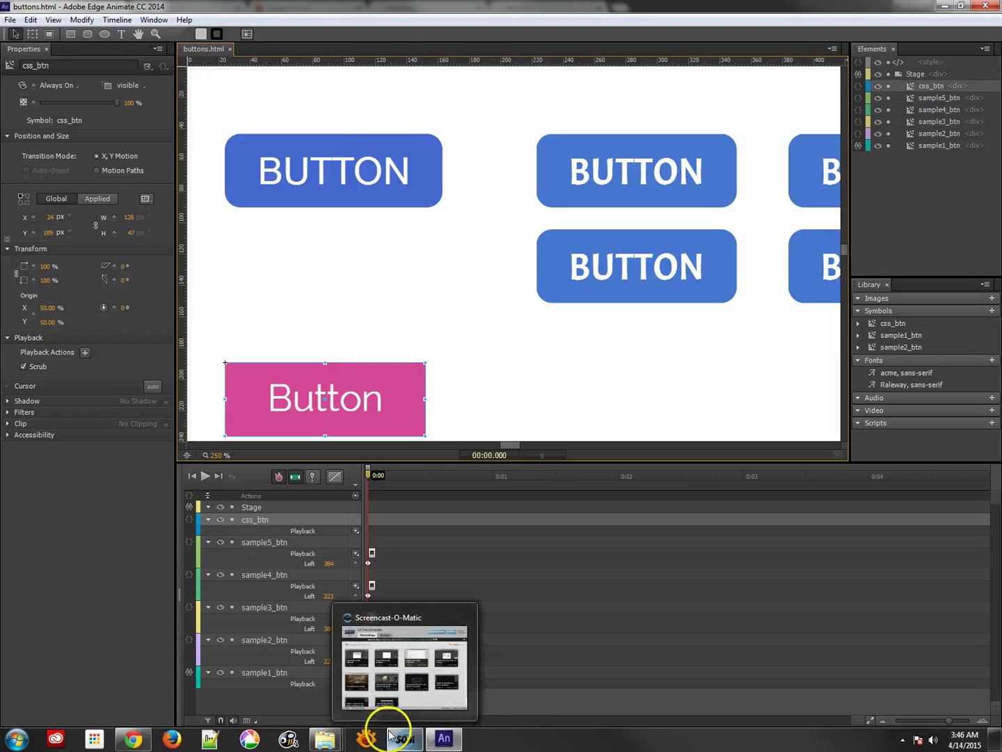
click(134, 740)
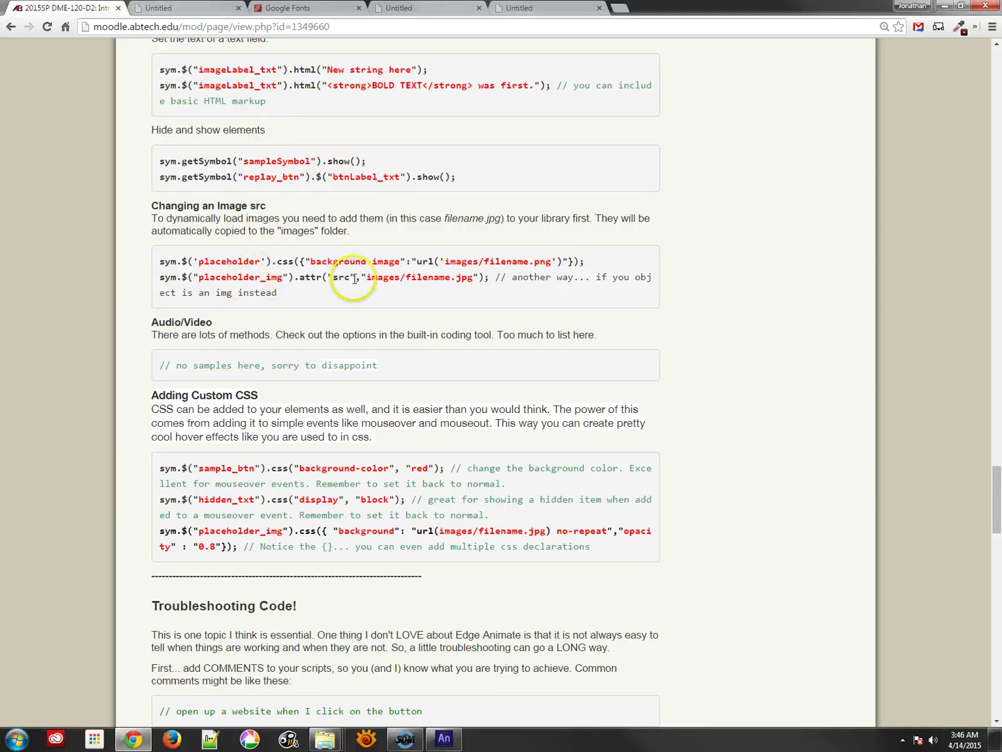
drag(330, 277, 481, 280)
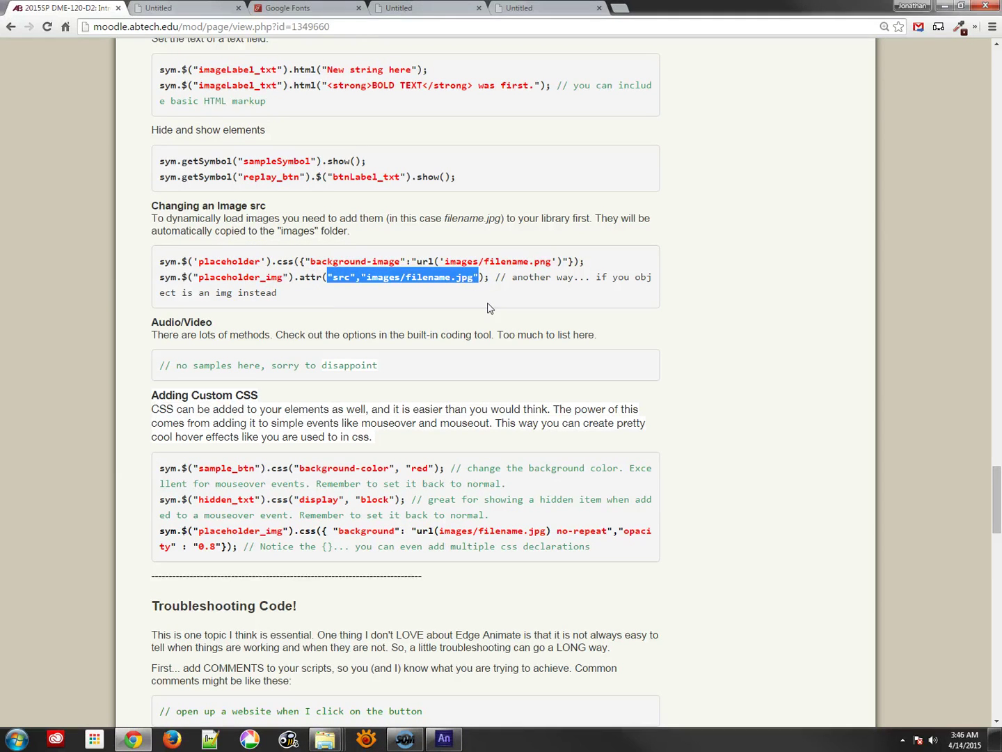
click(488, 307)
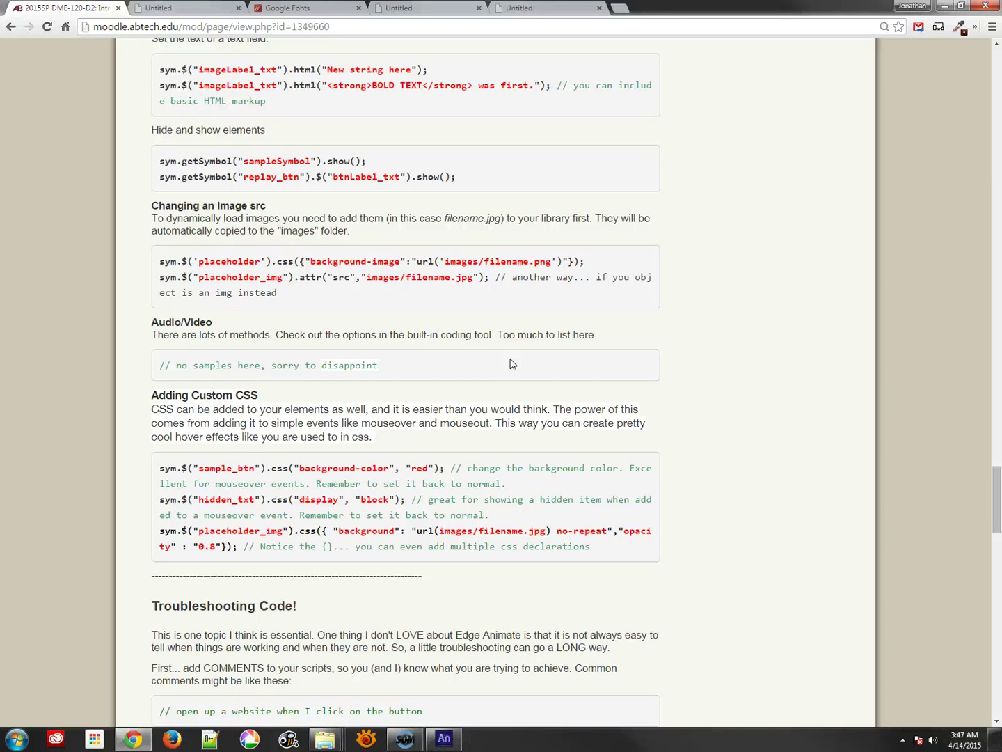
Zoom out twice and pan so all six buttons fit on screen, then save buttons.html
click(946, 12)
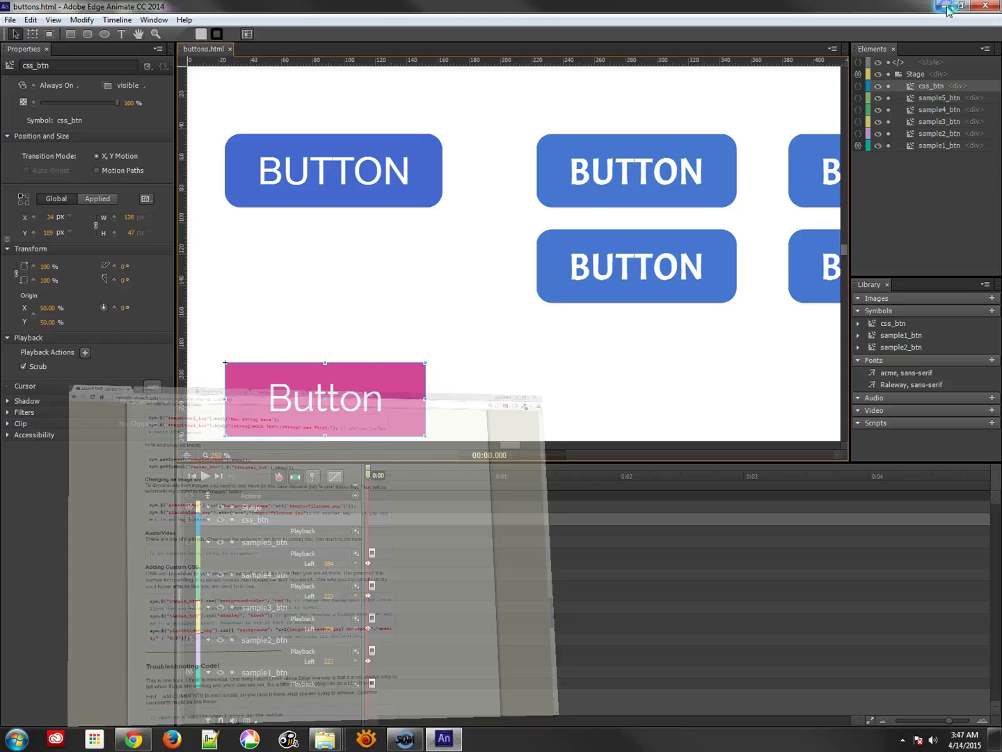
click(400, 302)
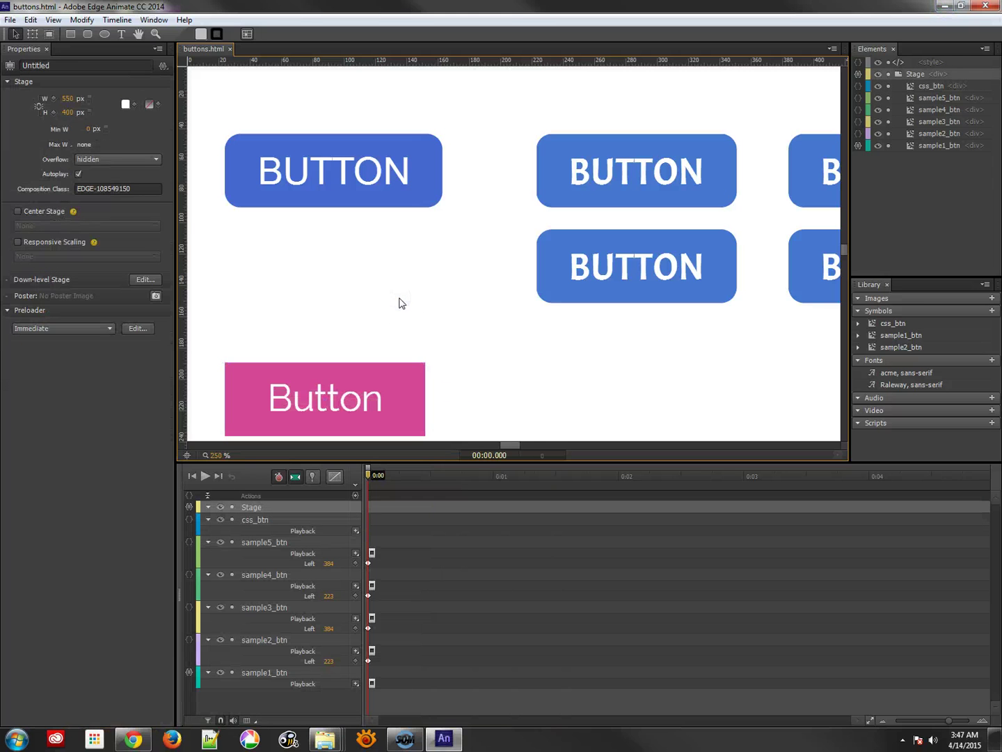
key(ctrl+minus)
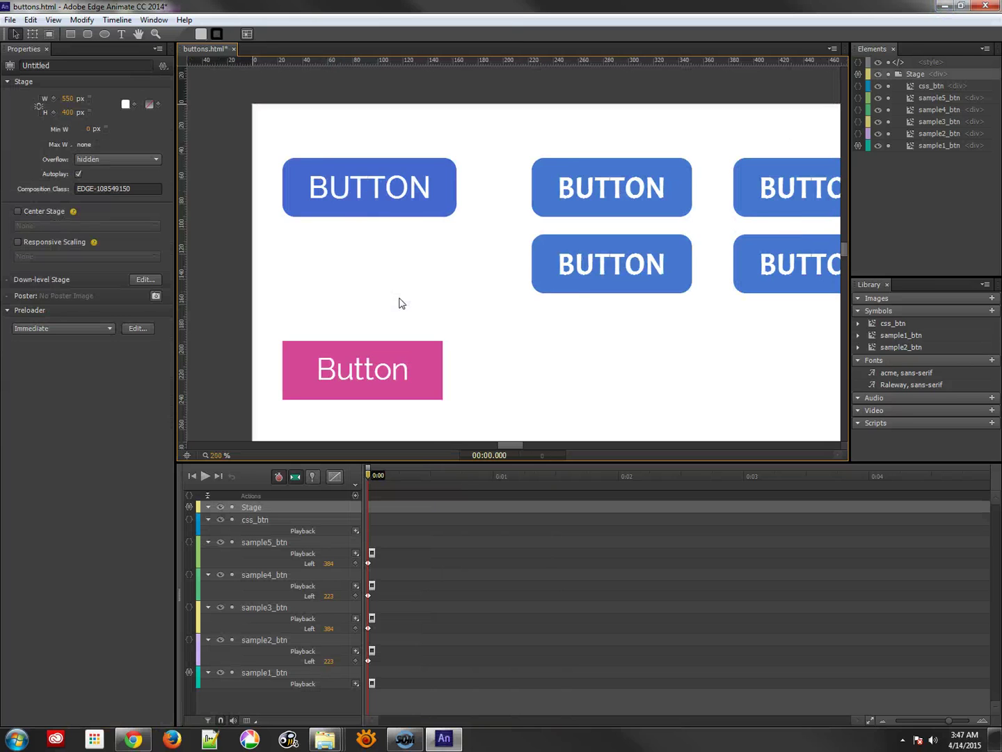
key(ctrl+minus)
drag(445, 358, 360, 297)
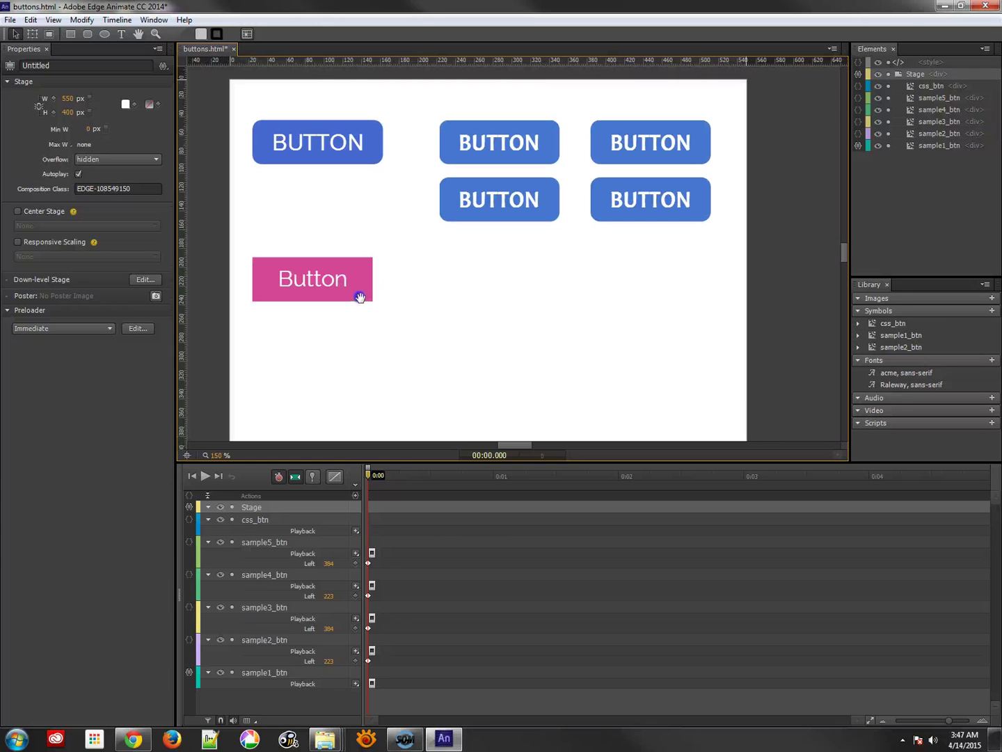
key(ctrl+s)
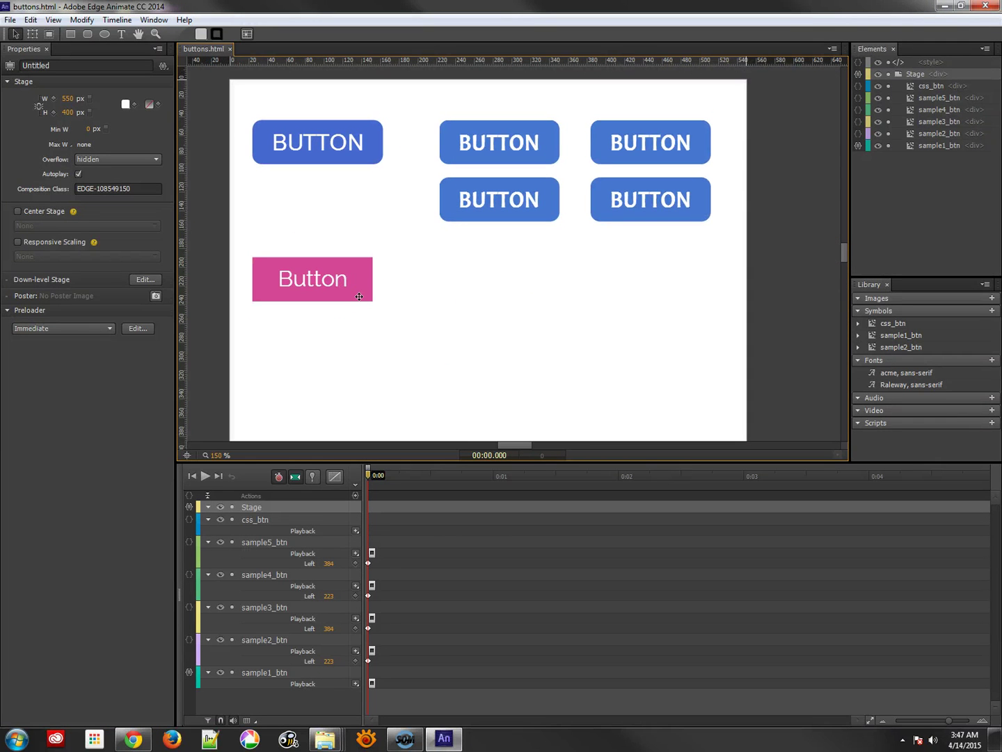